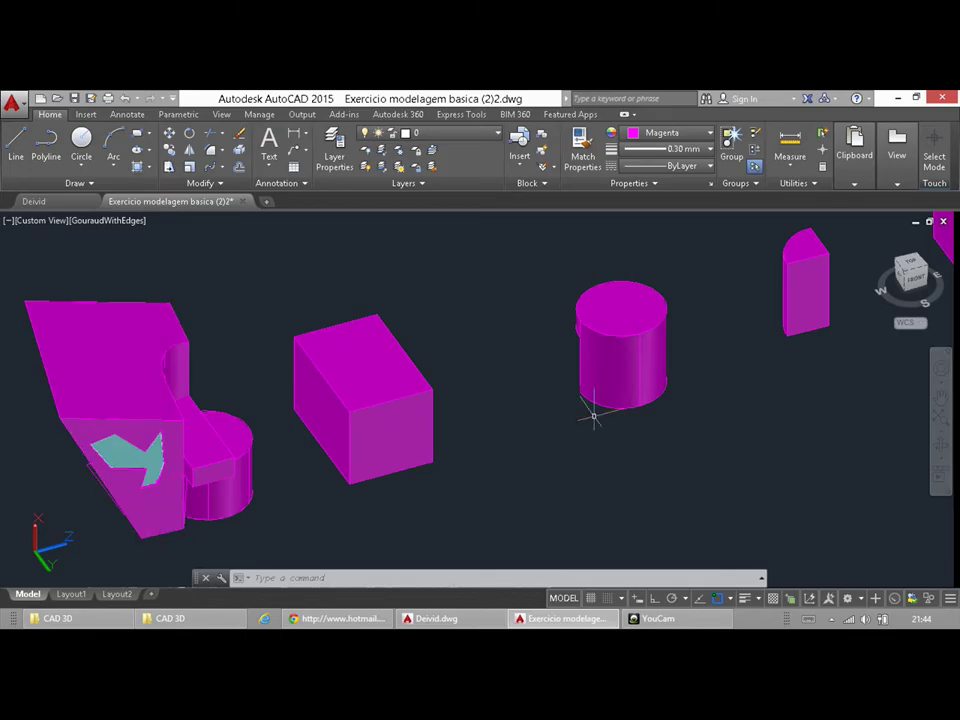
Show the flat end face of the combined box-and-cylinder solid and turn on Dynamic UCS
shift+middle_drag(589, 407, 564, 499)
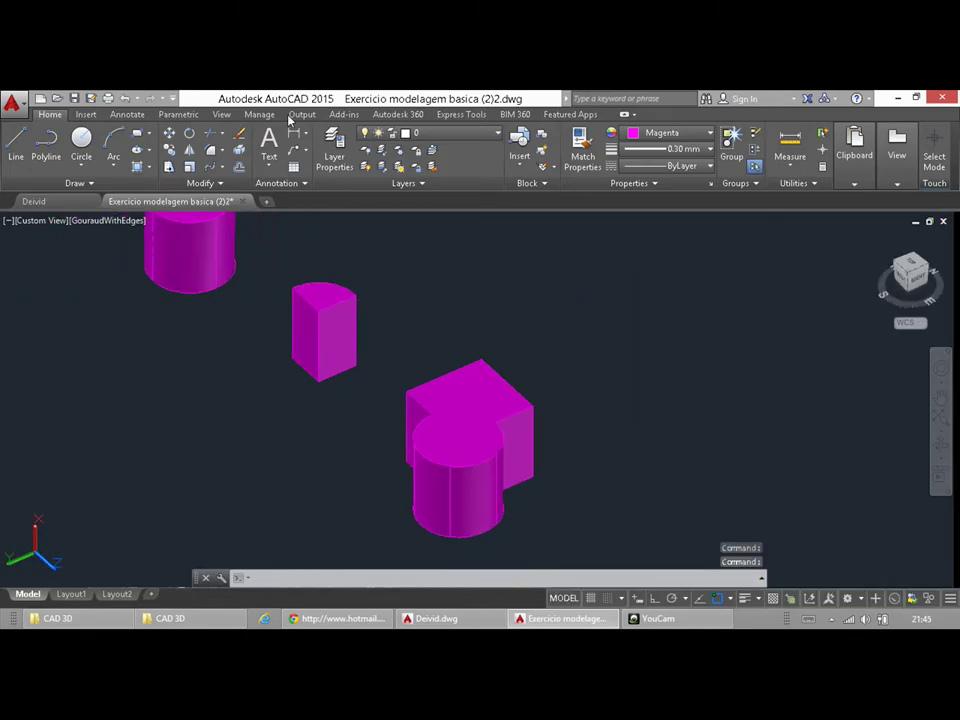
scroll(564, 499, up, 5)
shift+middle_drag(512, 439, 386, 440)
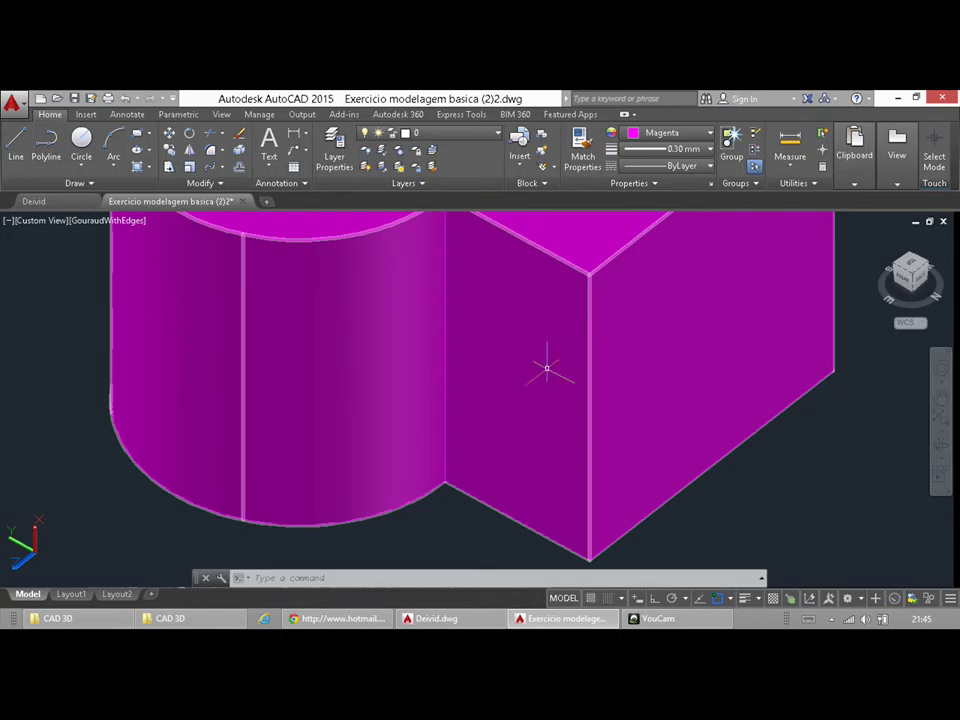
scroll(579, 328, down, 2)
middle_drag(572, 381, 516, 407)
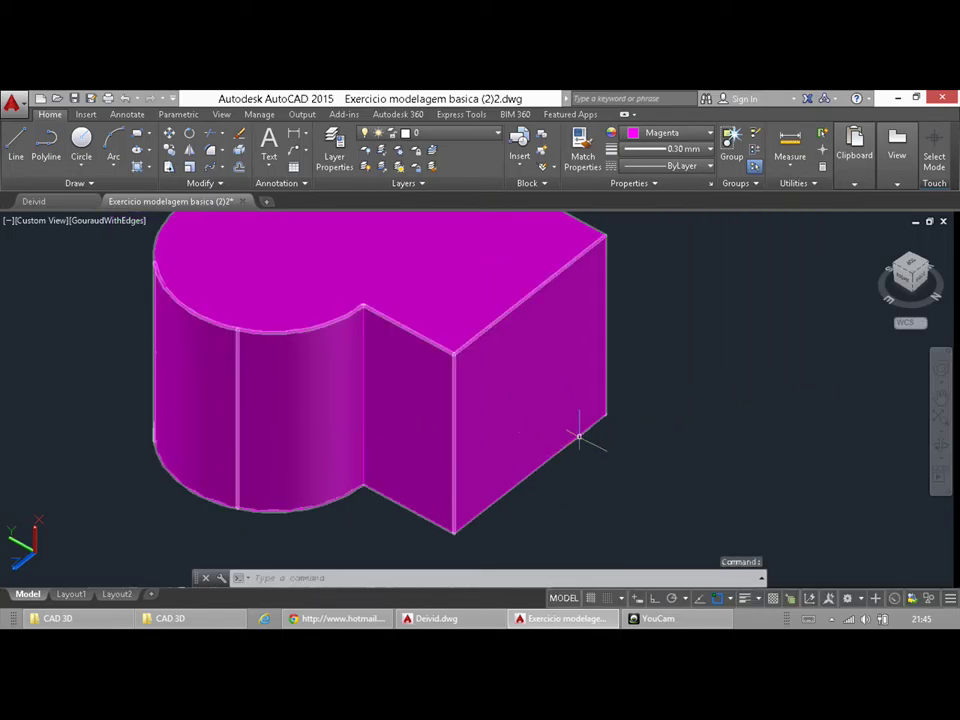
click(808, 599)
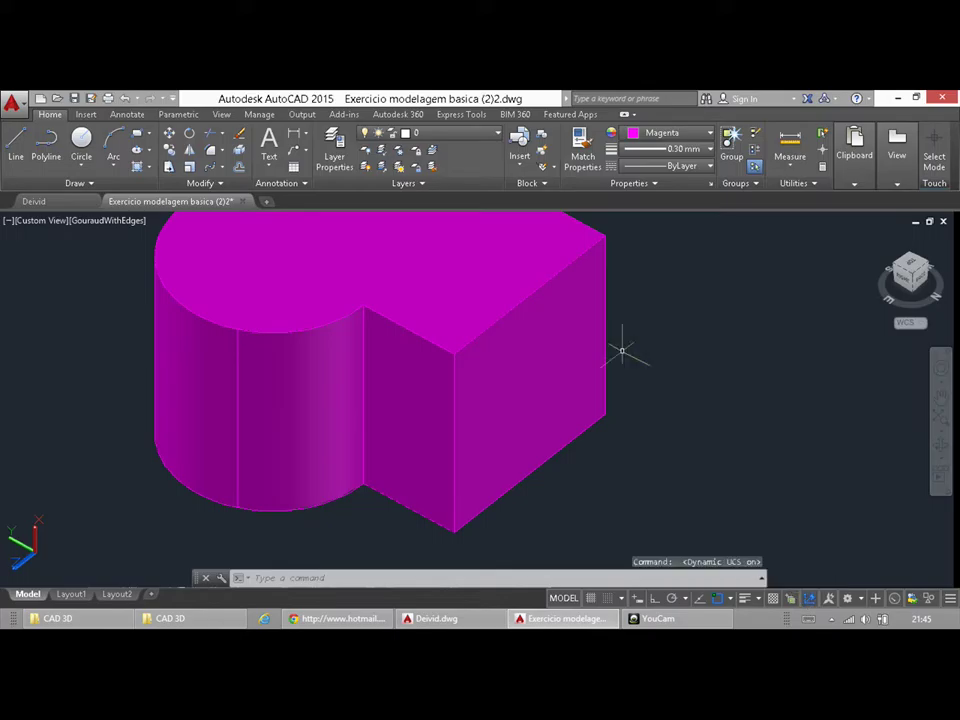
click(137, 139)
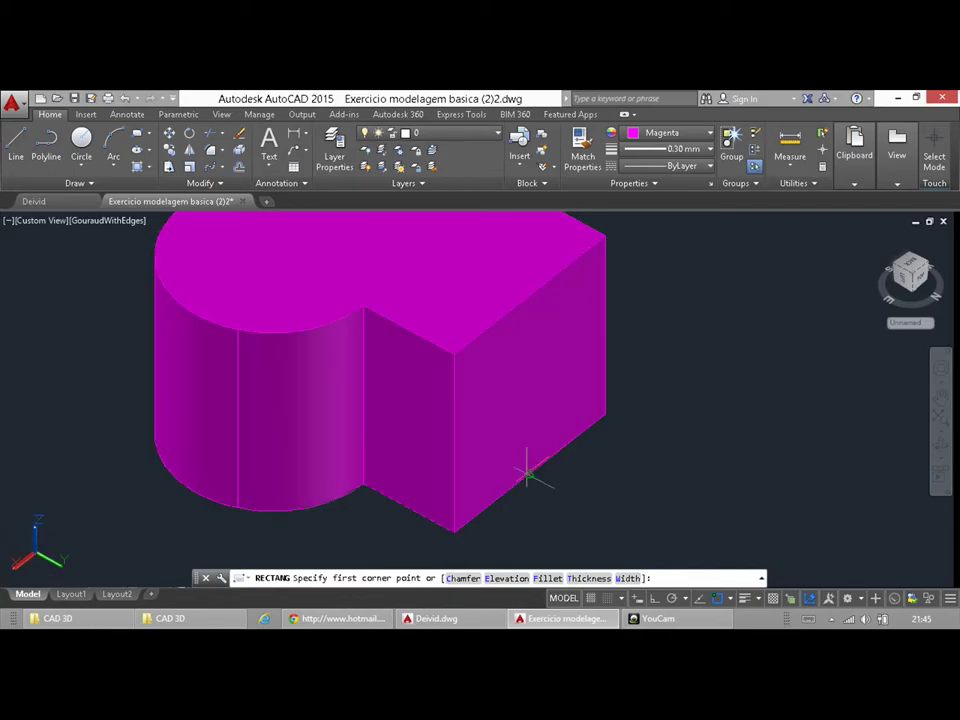
click(529, 468)
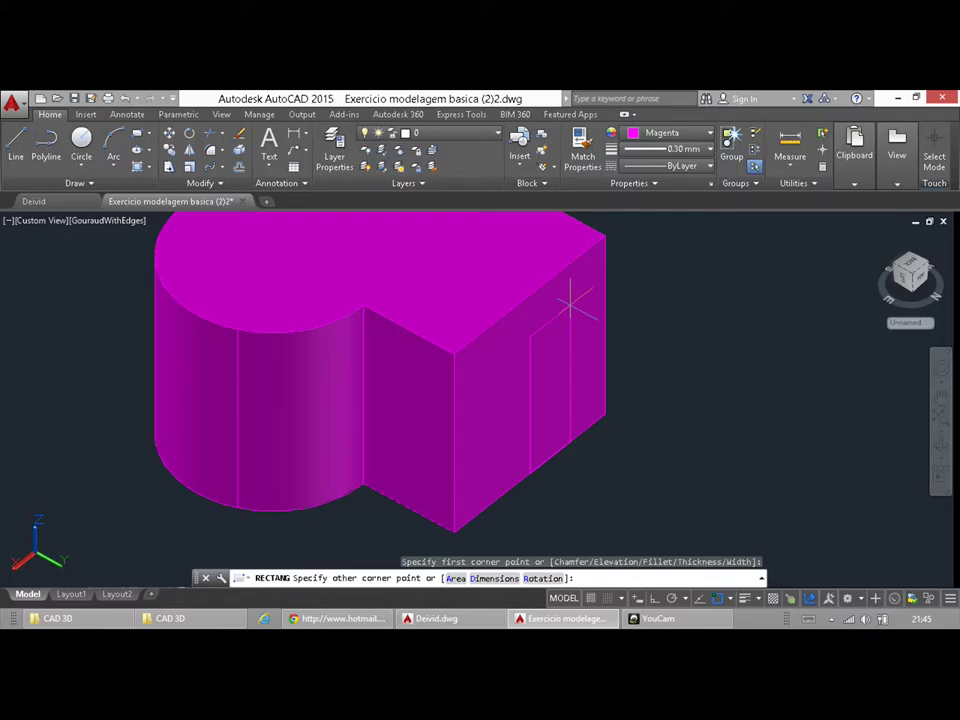
key(Escape)
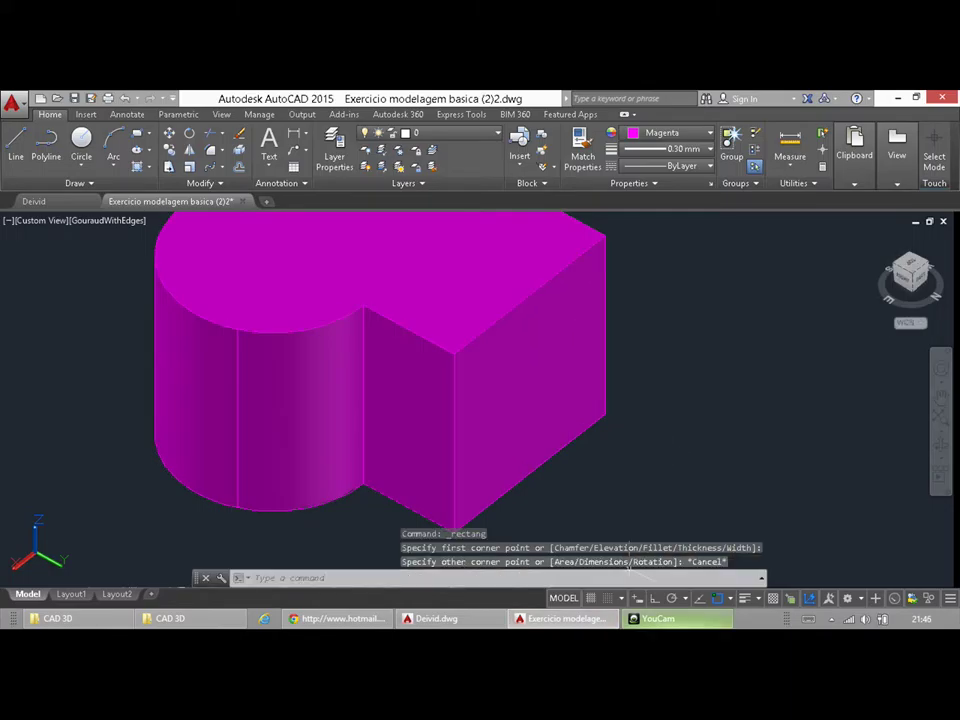
Turn on dynamic input so that dimensions can be entered at the cursor
click(638, 598)
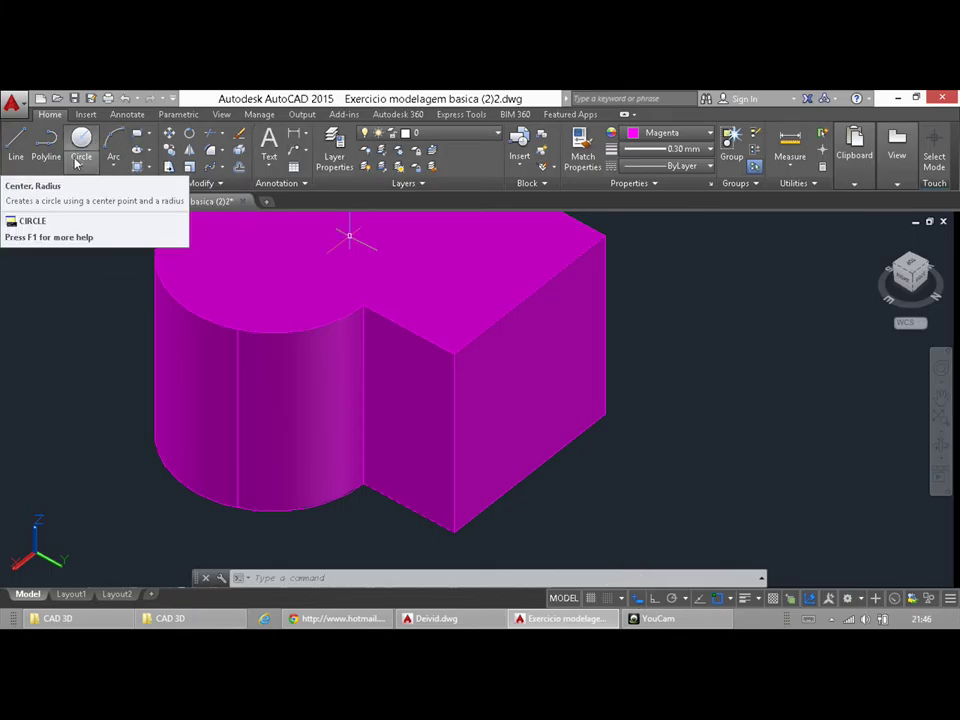
Draw a rectangle on the flat end face from its bottom edge's midpoint, with the opposite corner offset by 1.5, 3
click(136, 136)
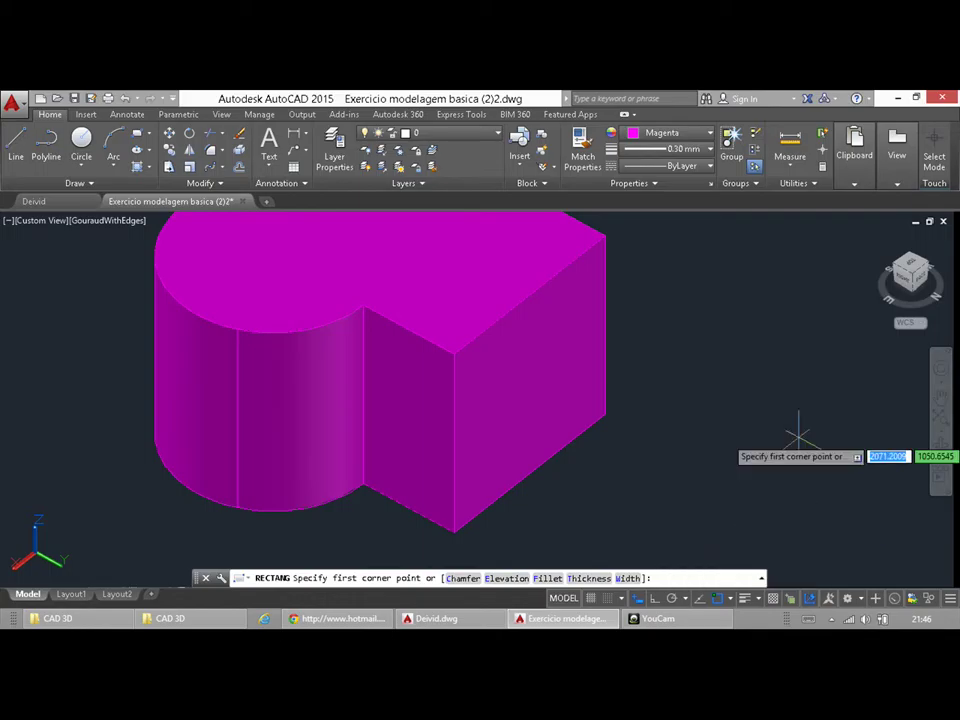
click(524, 476)
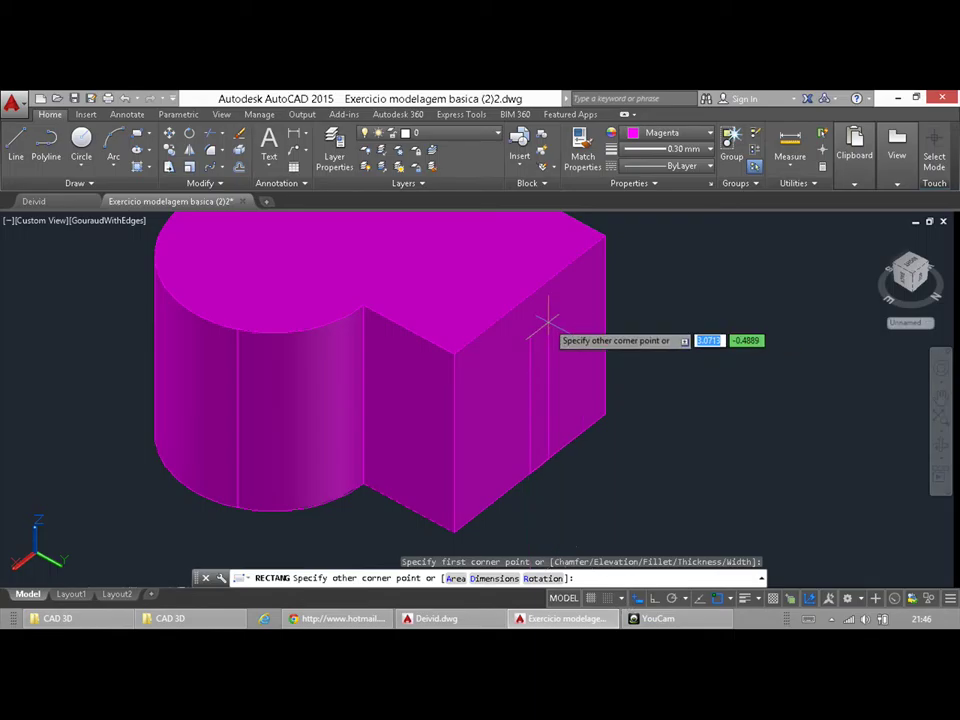
text(1.5)
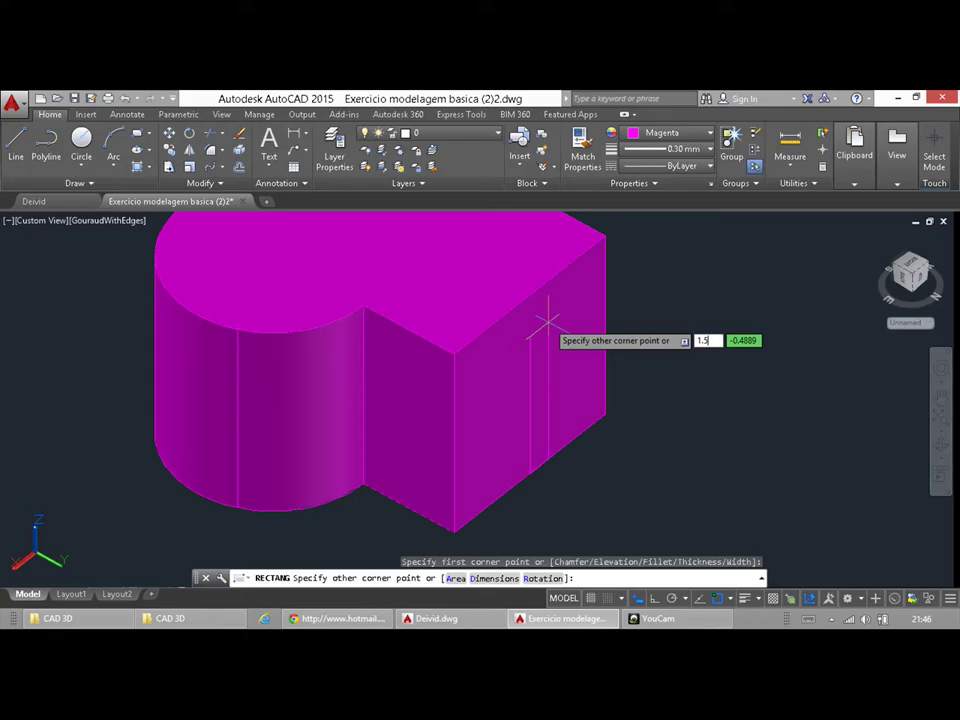
key(Tab)
text(3)
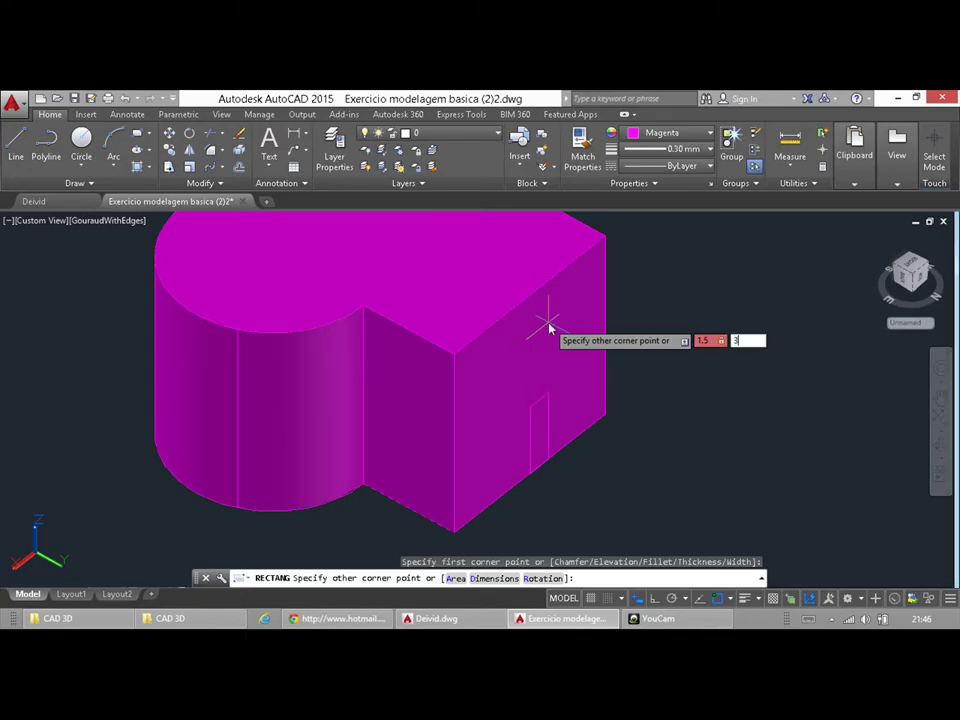
key(Return)
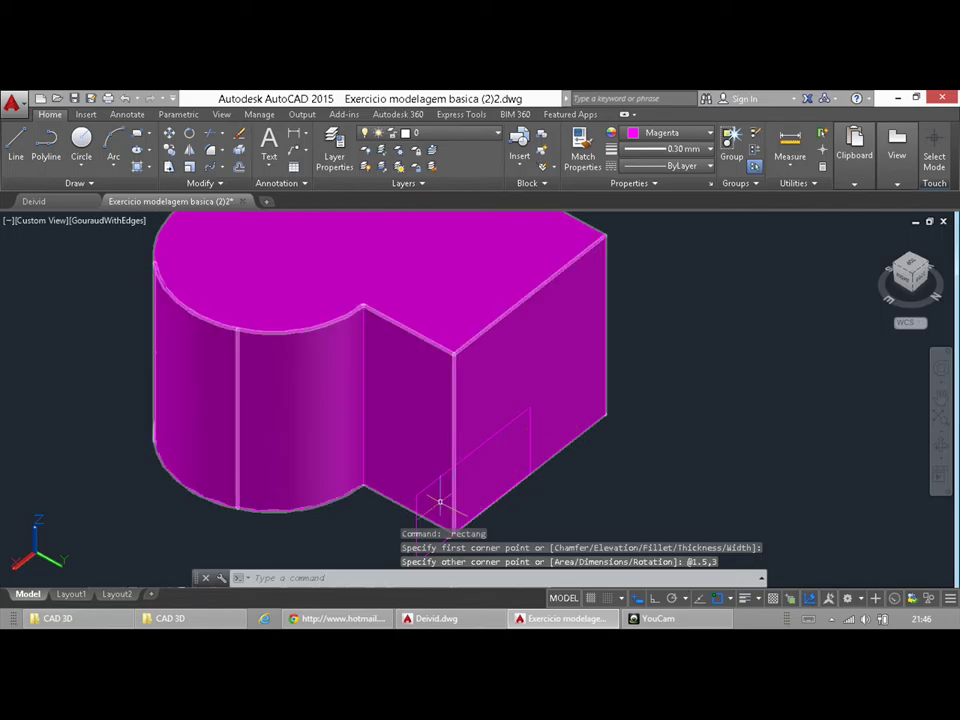
Delete the rectangle that extends past the solid's front corner
middle_drag(440, 500, 393, 450)
click(370, 482)
click(340, 500)
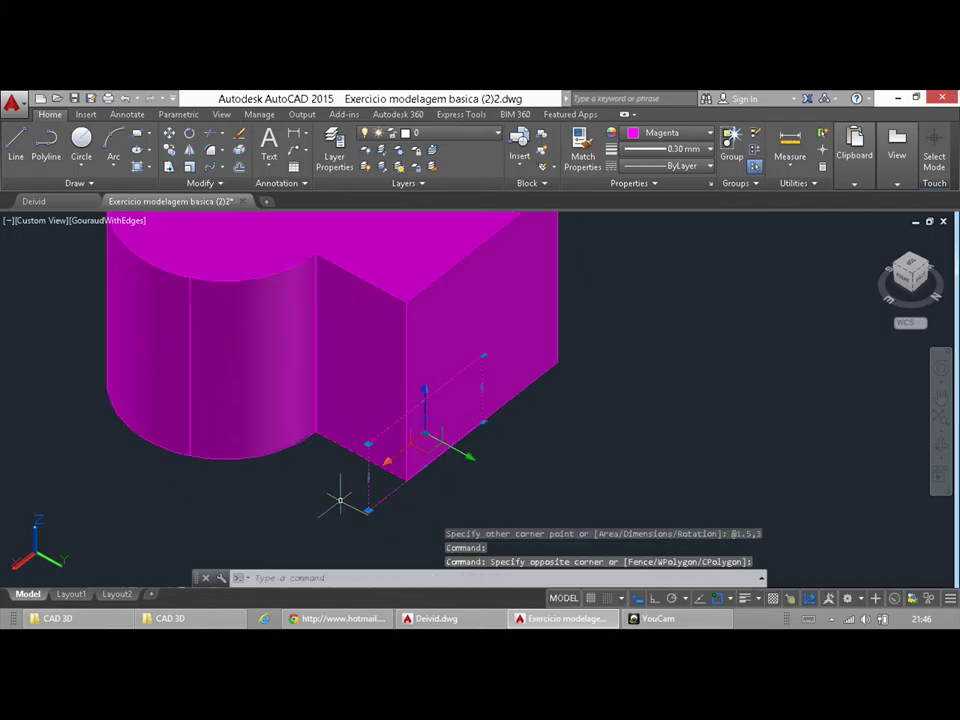
key(Delete)
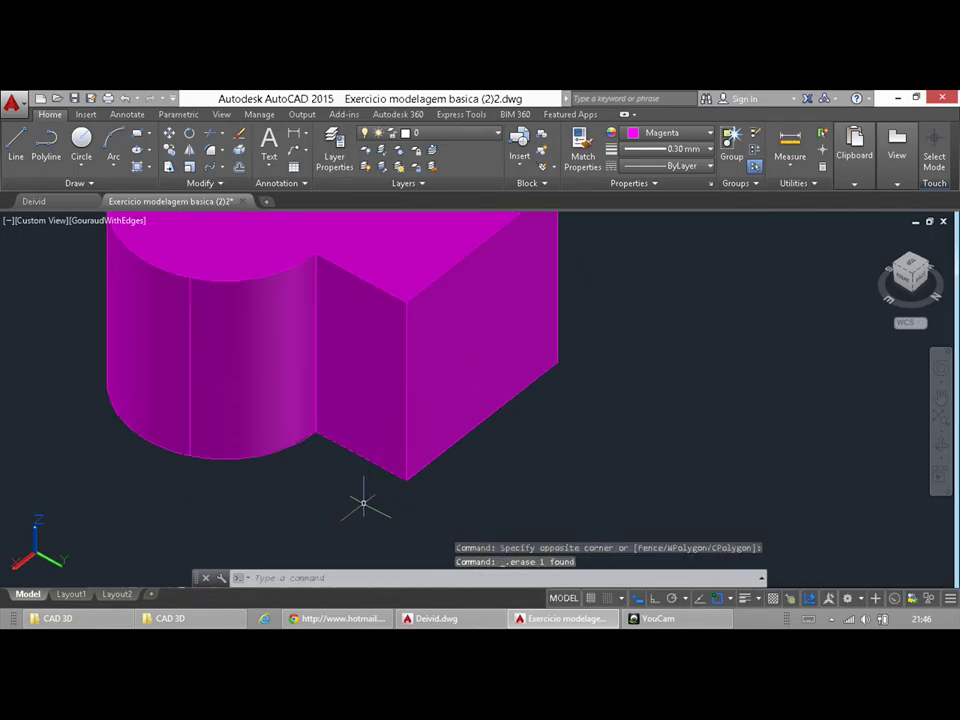
Try a rectangle from the same bottom-edge midpoint with the opposite corner offset by 3, 1.5, and delete it
text(rec)
key(Return)
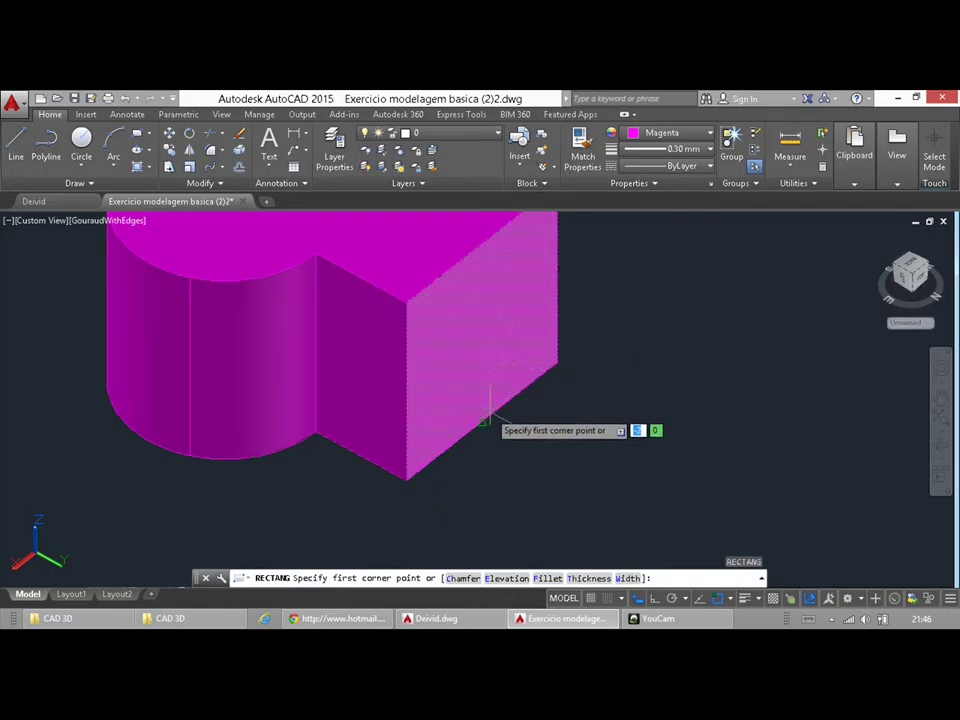
click(489, 418)
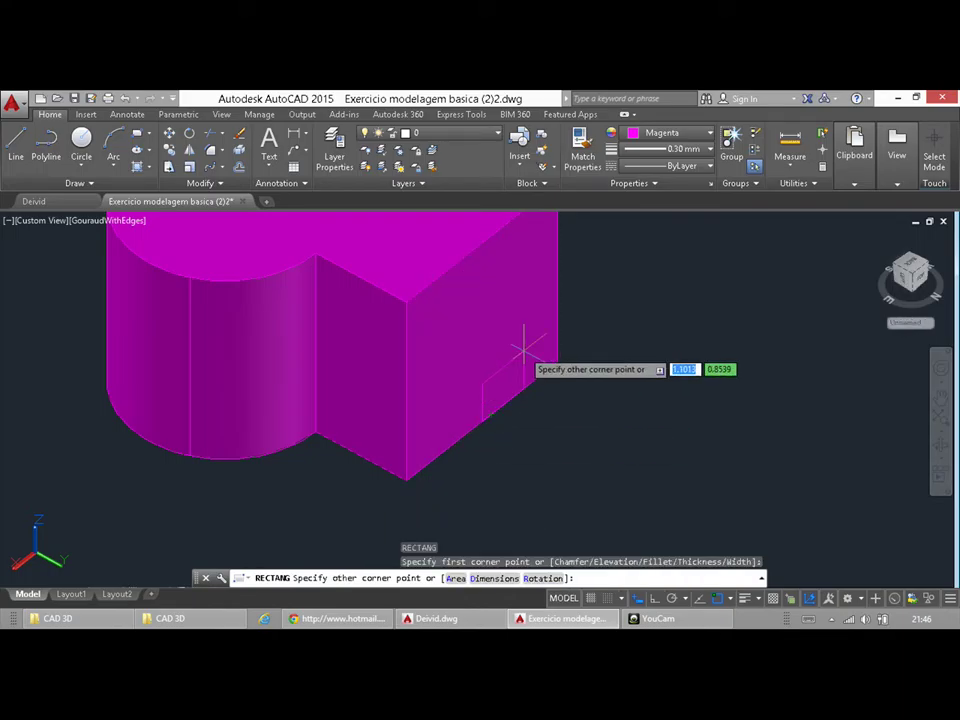
text(3)
key(Tab)
text(1.5)
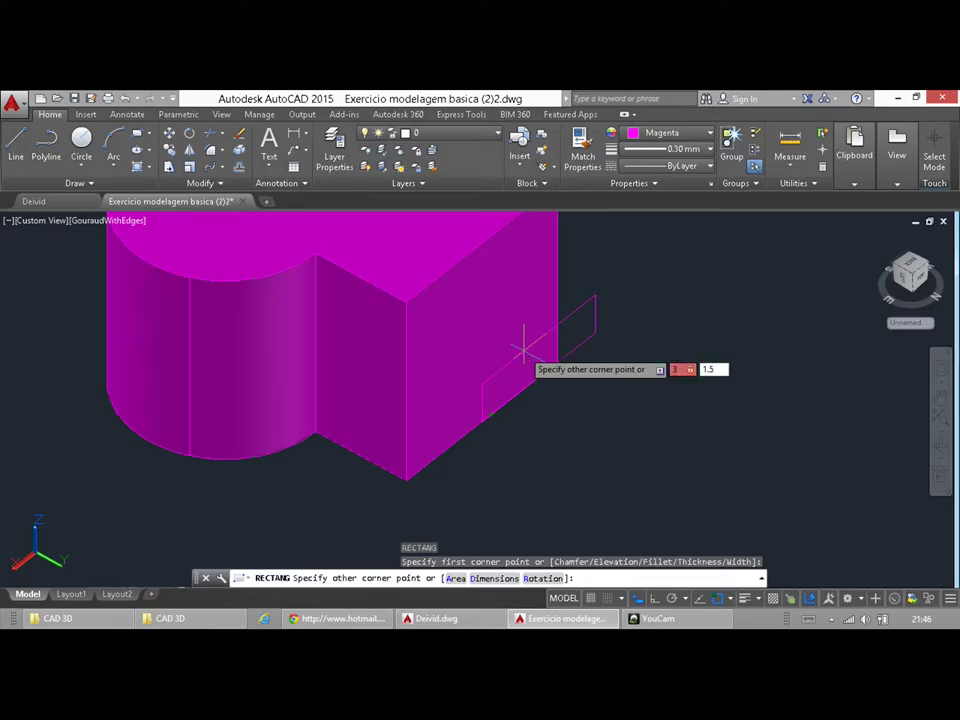
key(Return)
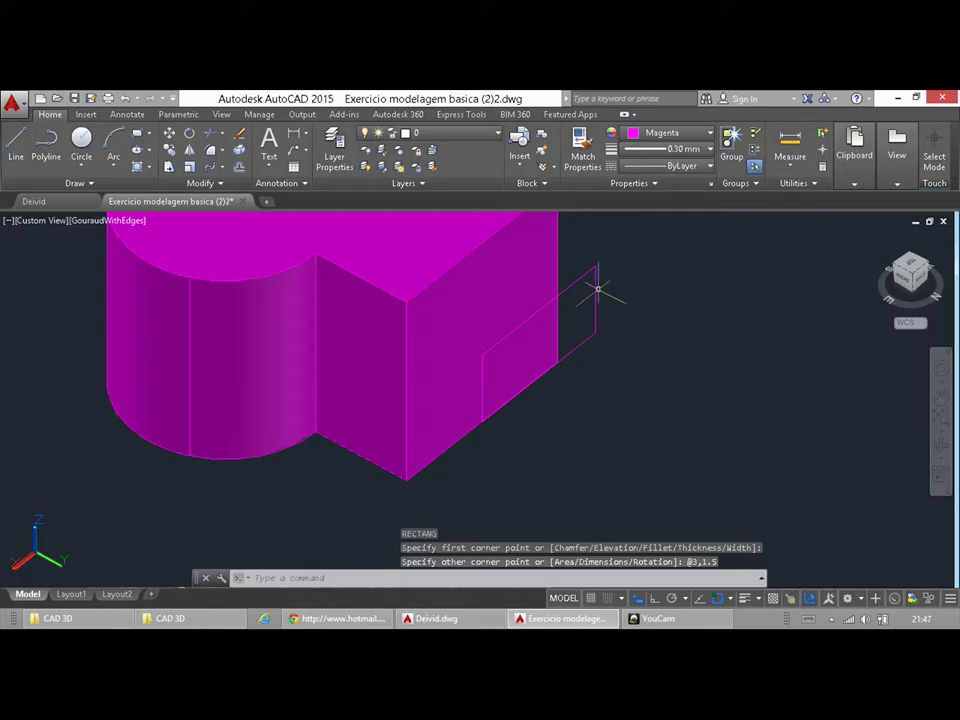
click(595, 285)
key(Delete)
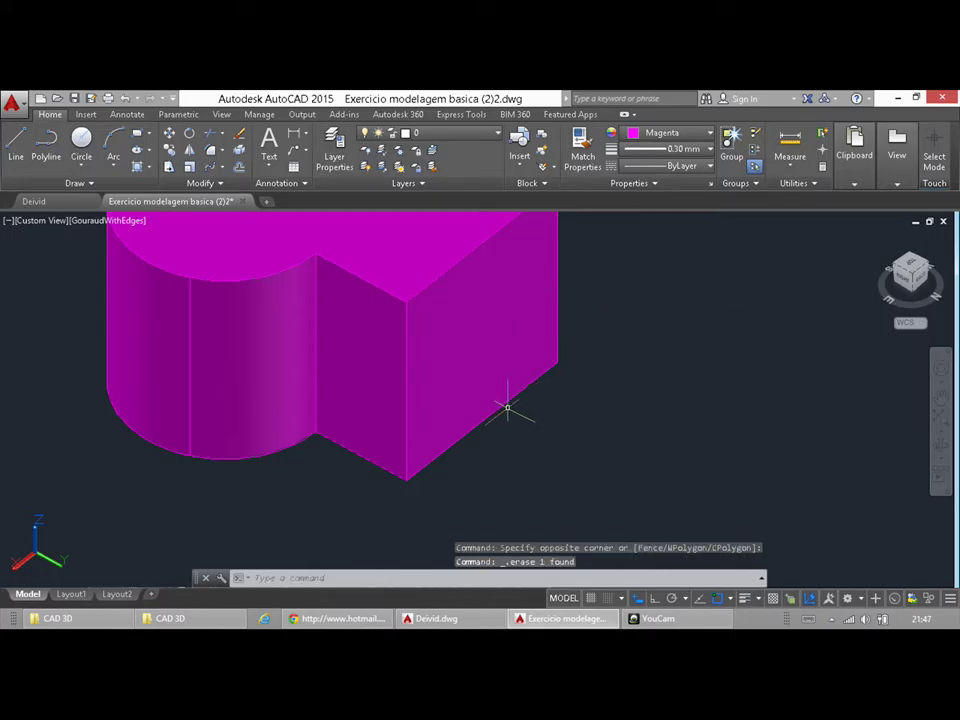
Draw a 1.5 by 3 door rectangle on the flat end face, starting at the face's bottom corner nearest the cylinder
text(rec)
key(Return)
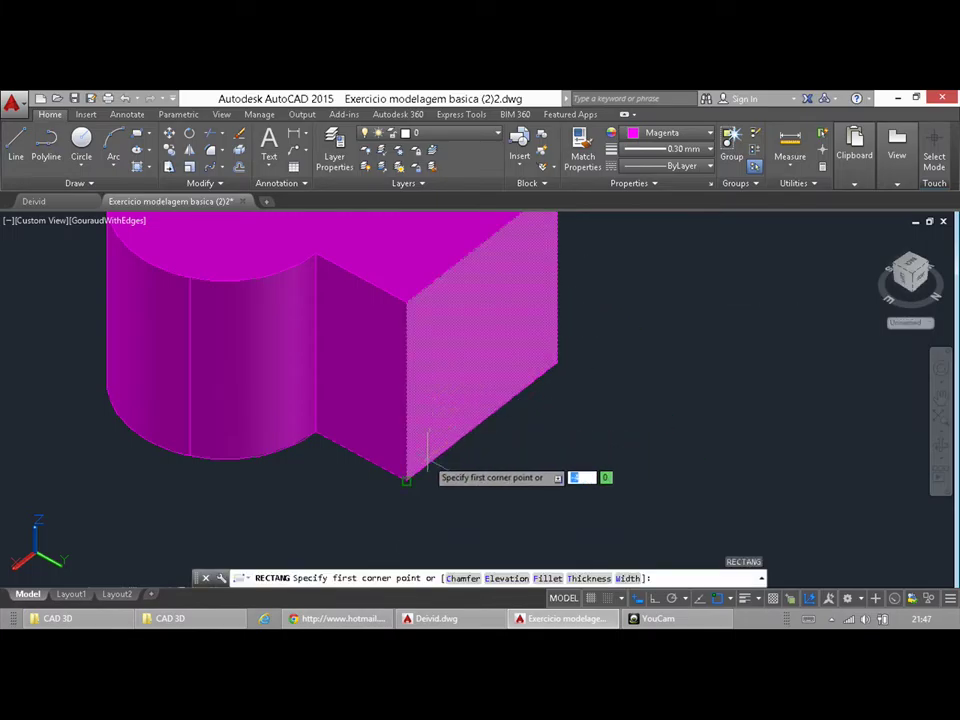
click(406, 476)
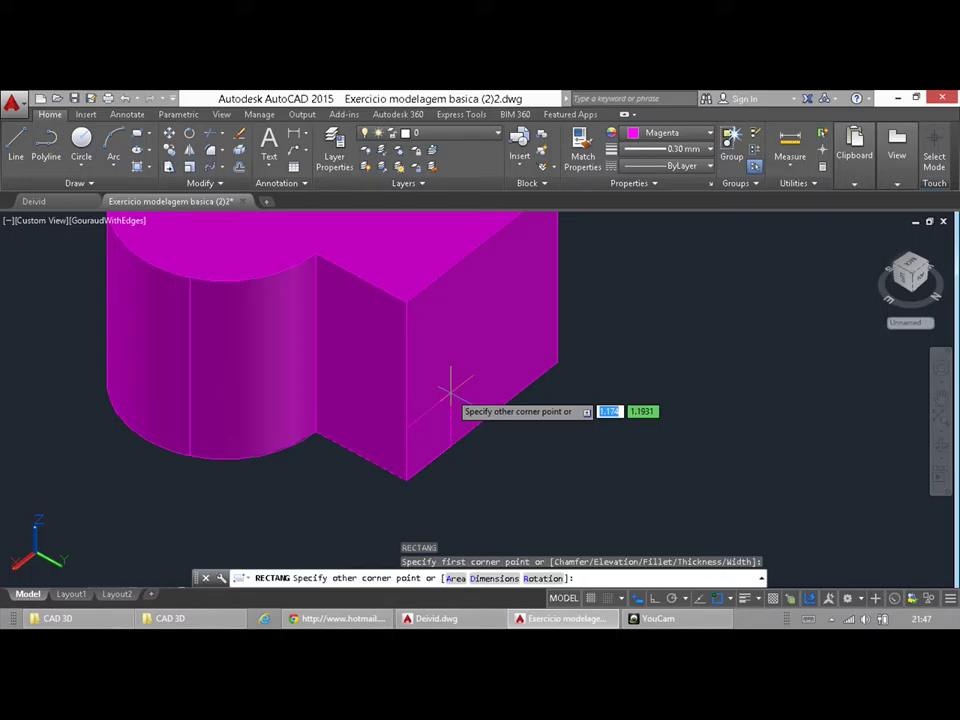
text(1.5)
key(Tab)
text(3)
key(Return)
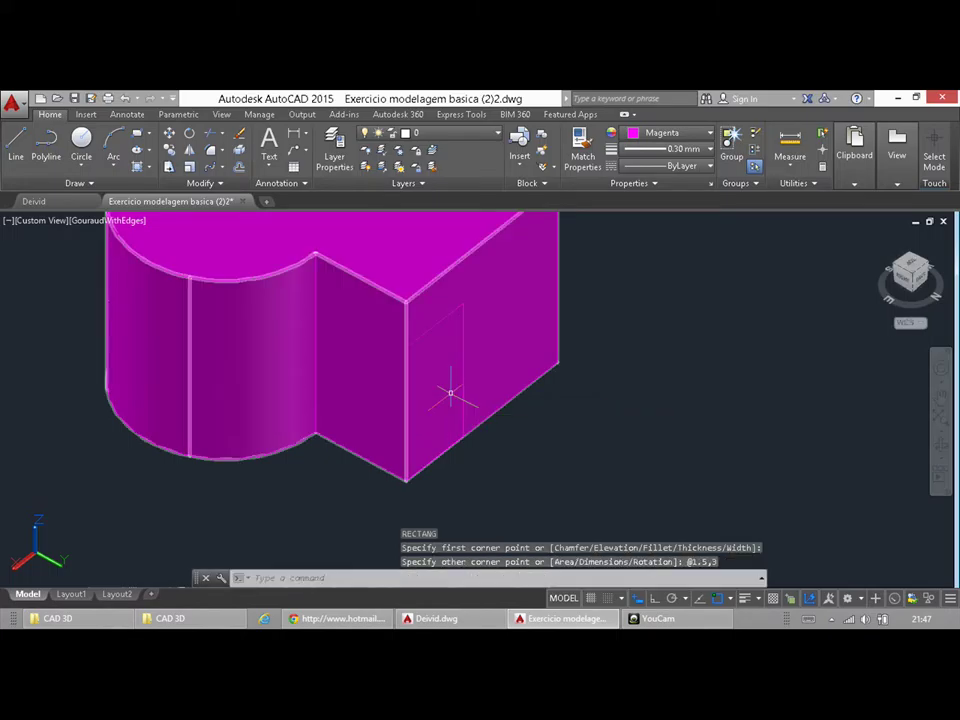
Move the door rectangle from its bottom midpoint to the midpoint of the end face's bottom edge
click(386, 491)
click(495, 268)
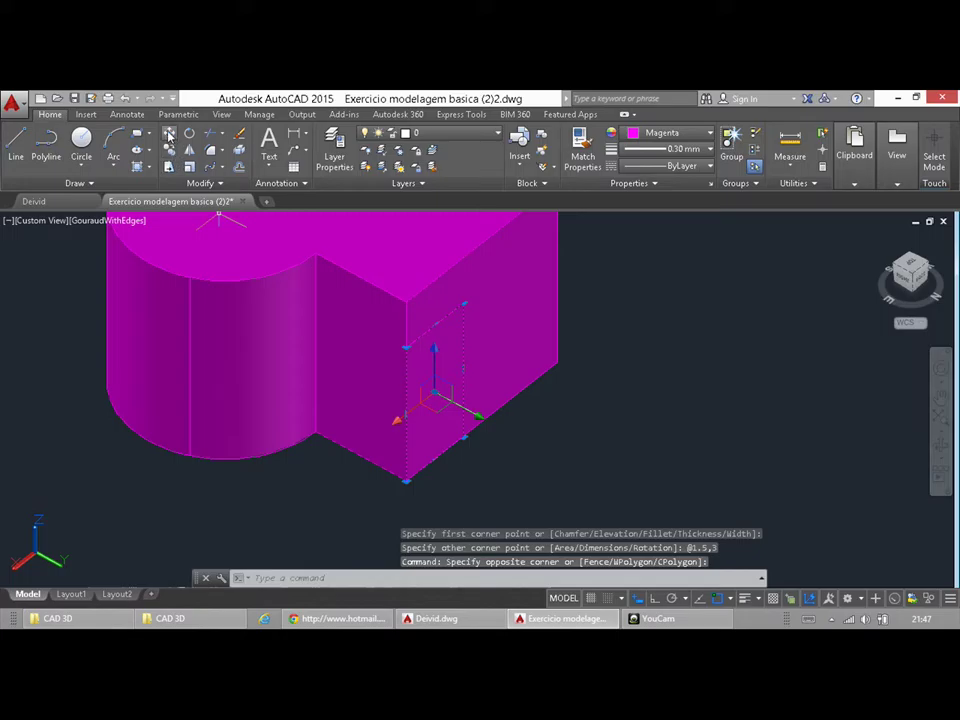
text(m)
key(Return)
click(436, 455)
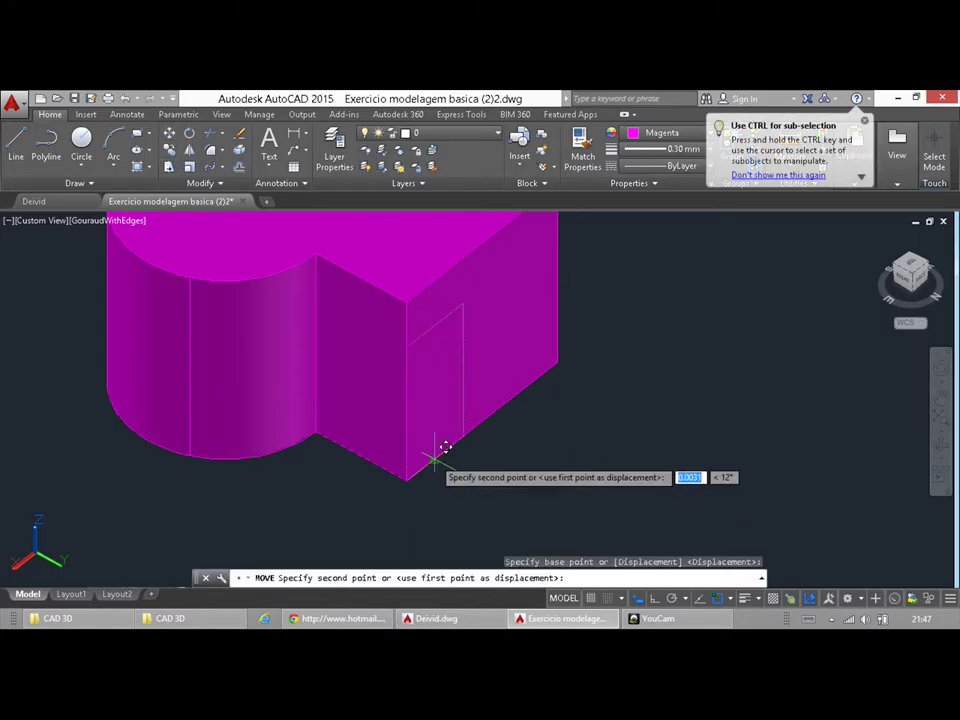
click(482, 425)
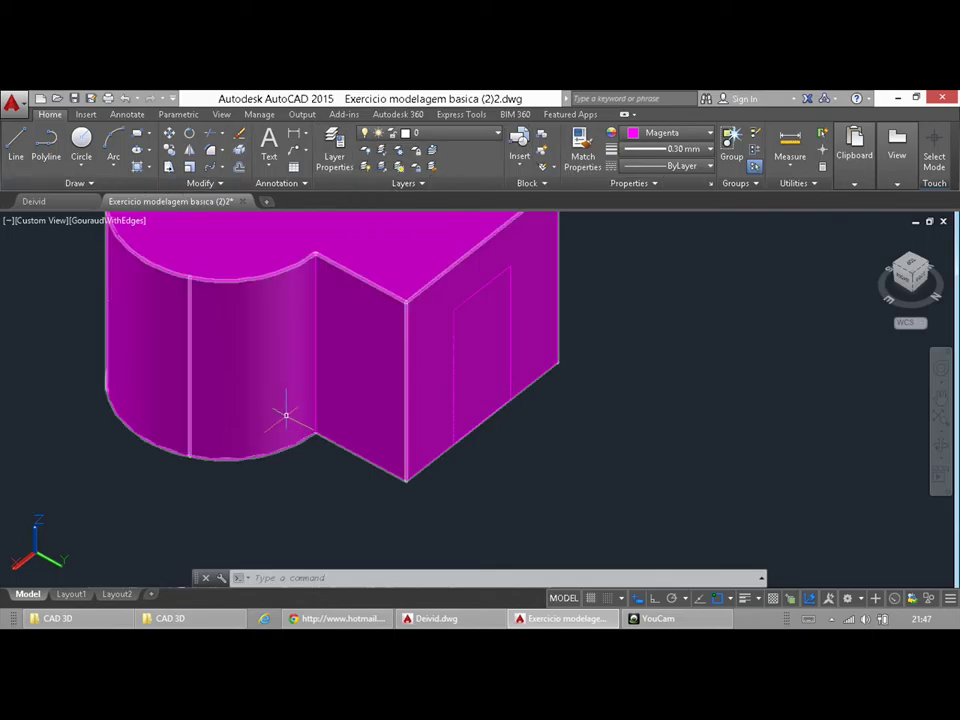
Switch to the 3D Modeling workspace and press-pull the door rectangle into the wall by -0.15
click(862, 599)
click(797, 510)
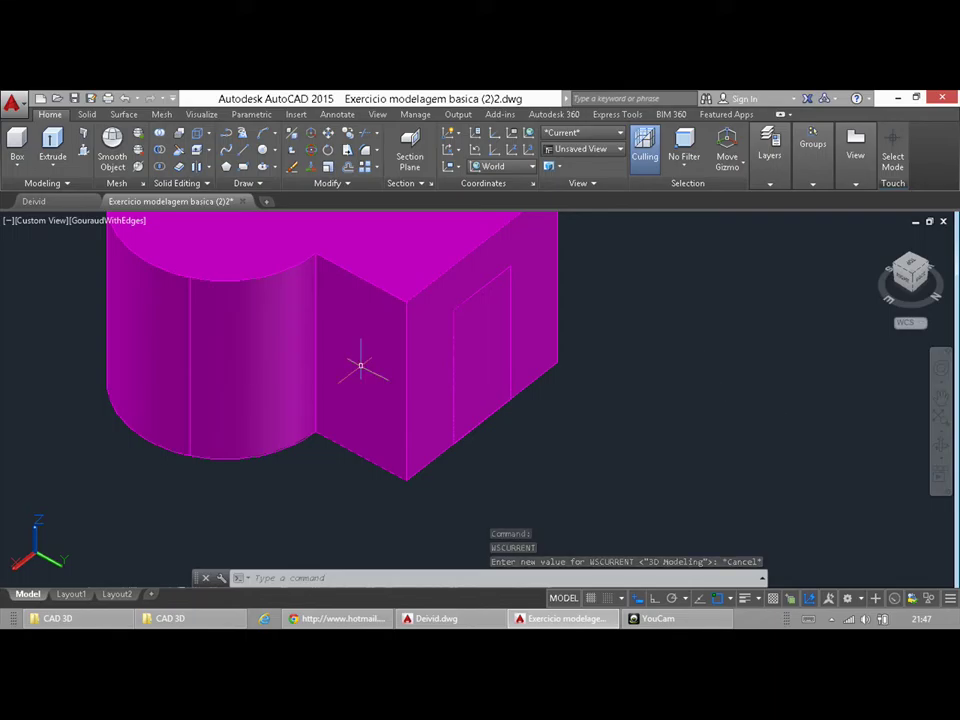
click(83, 150)
click(490, 326)
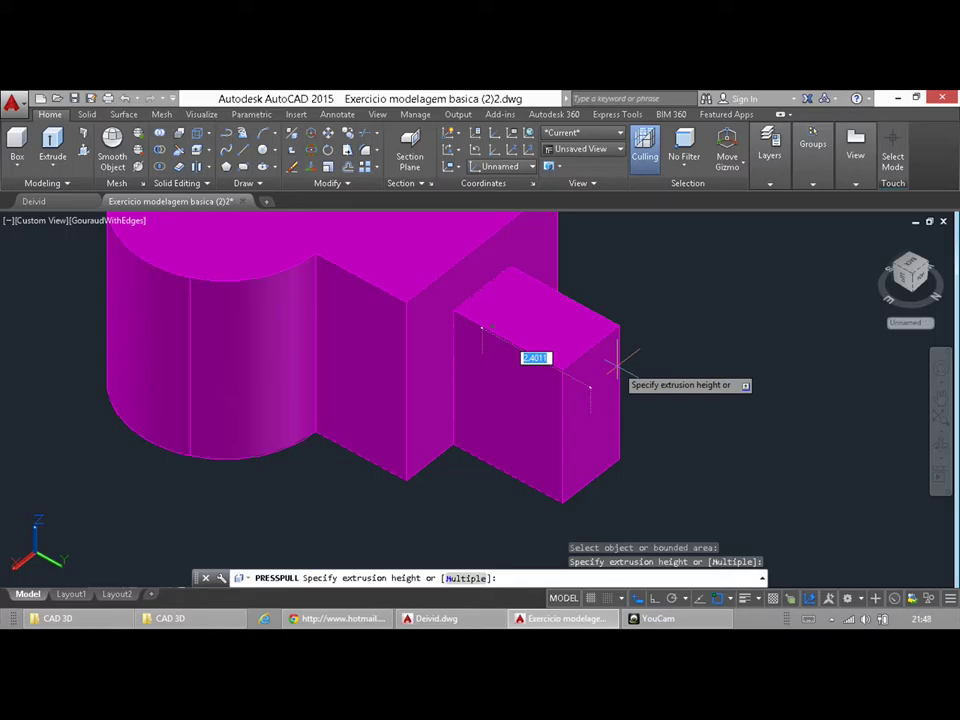
text(-)
text(-)
key(Return)
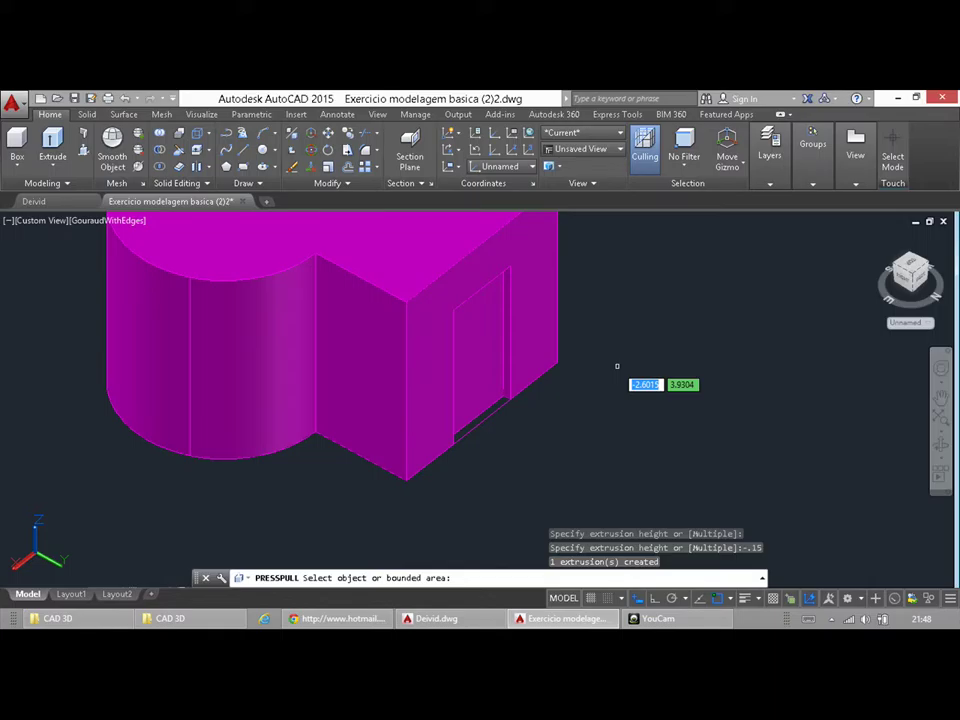
key(Return)
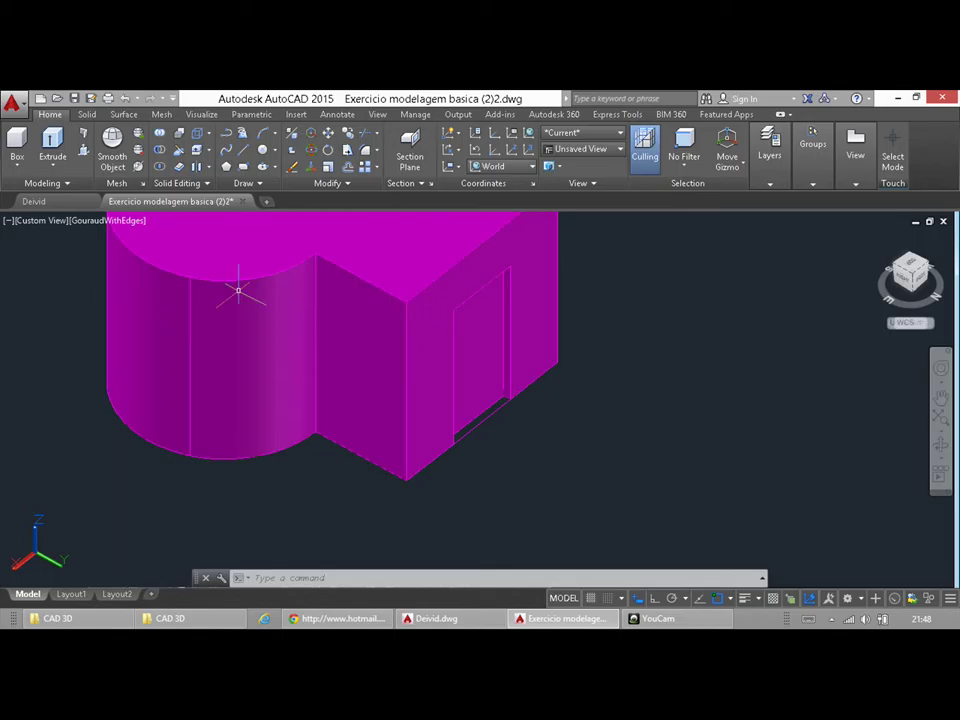
Create a box filling the door recess, from its inner bottom corner to the opposite outer top corner
click(17, 145)
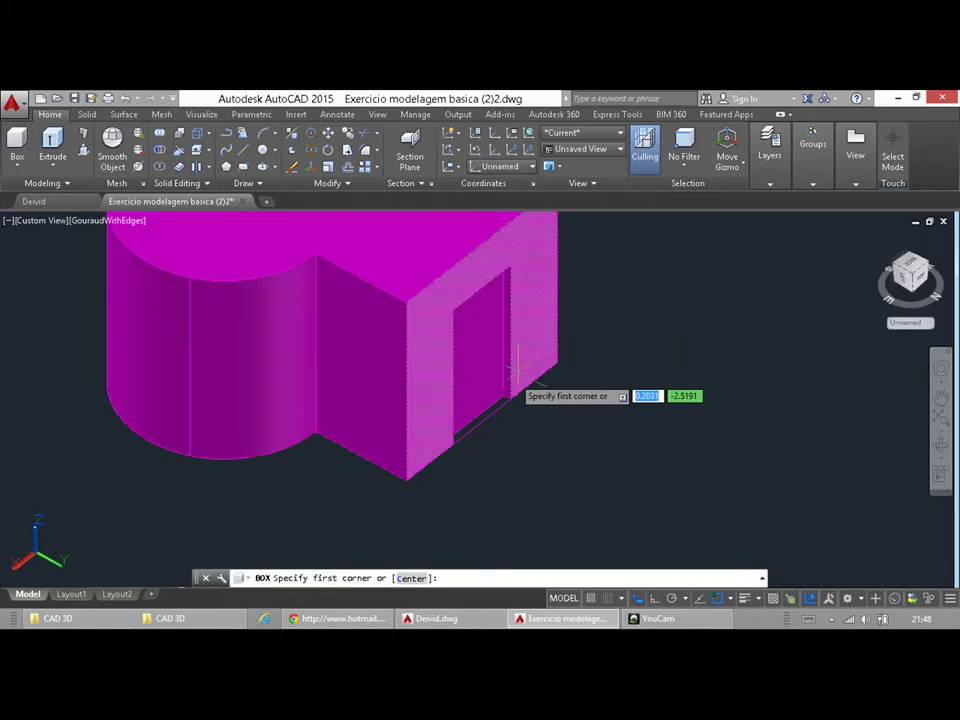
double_click(502, 397)
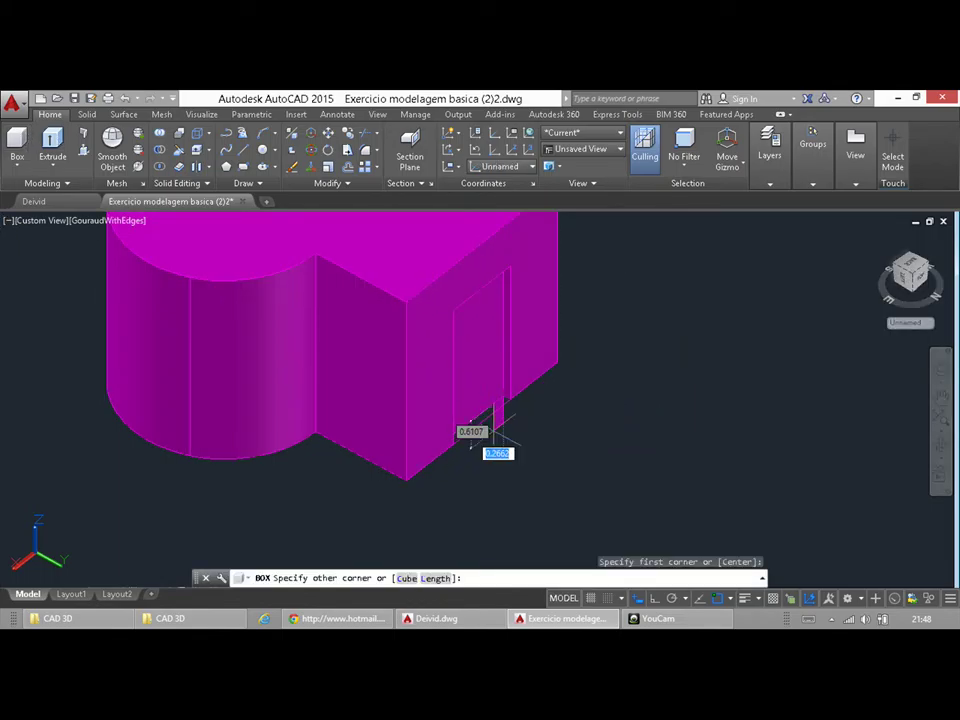
click(450, 315)
key(Escape)
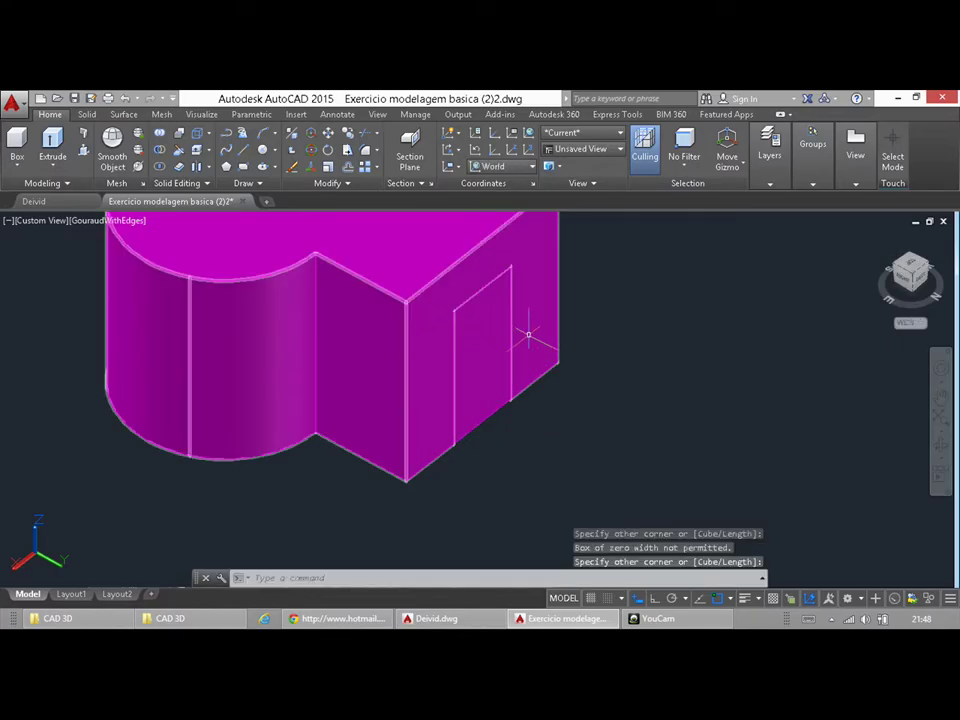
Select the box filling the door recess and set its height to 0.03 in its properties
scroll(508, 420, up, 2)
click(469, 352)
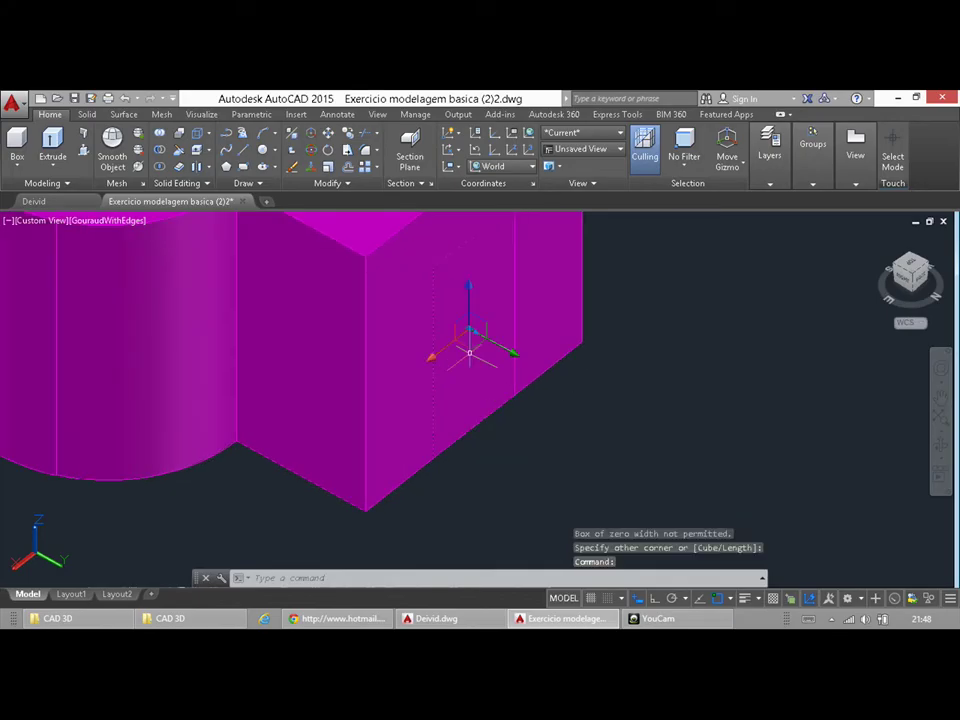
right_click(674, 388)
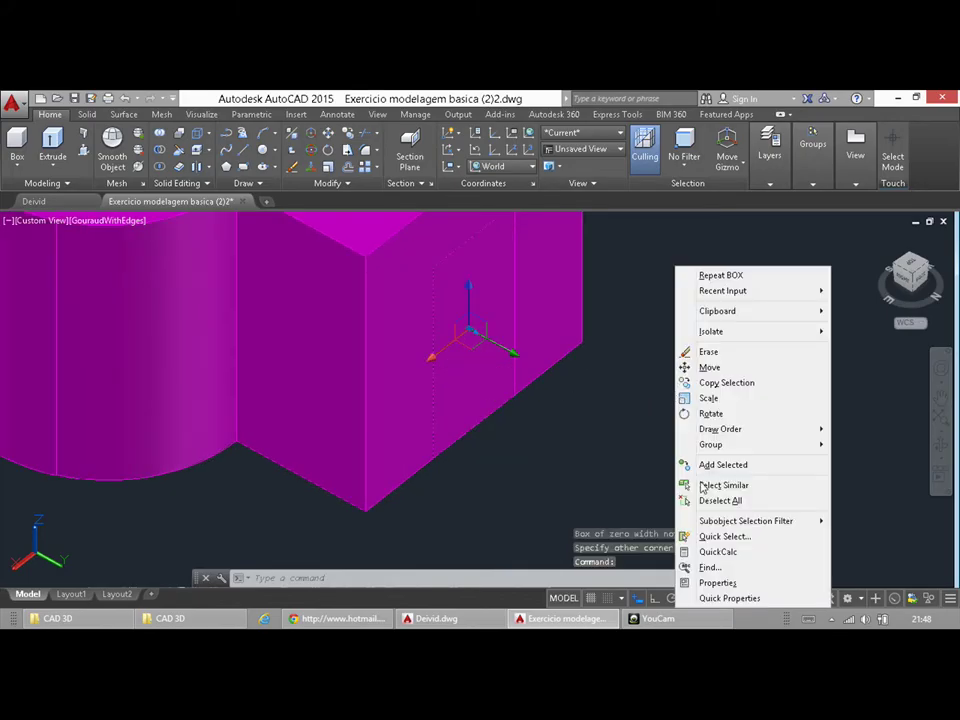
click(731, 582)
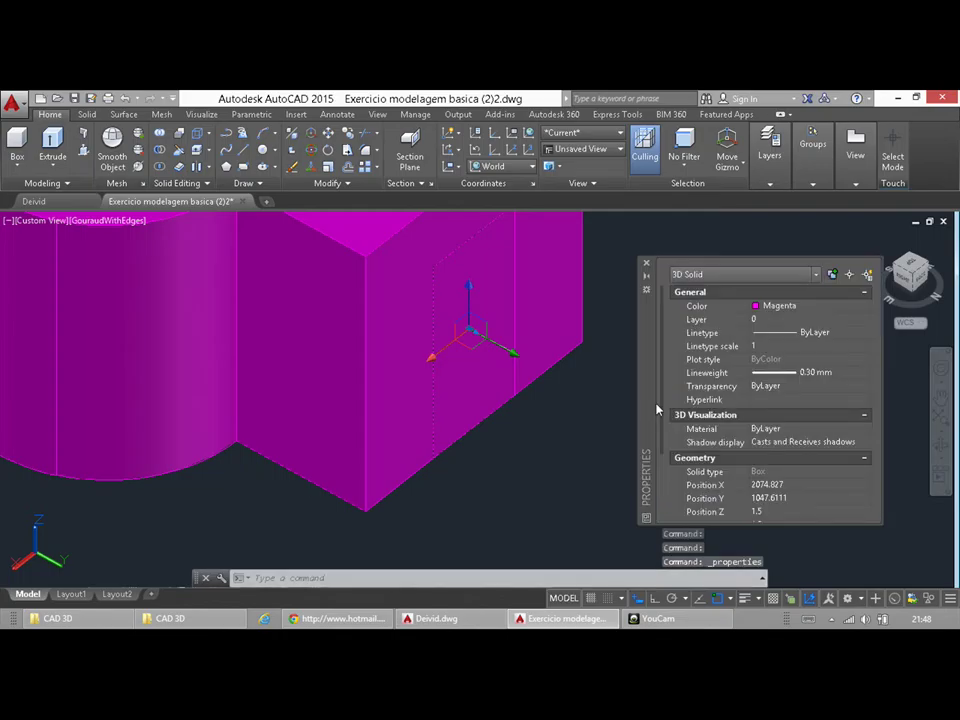
scroll(752, 471, down, 3)
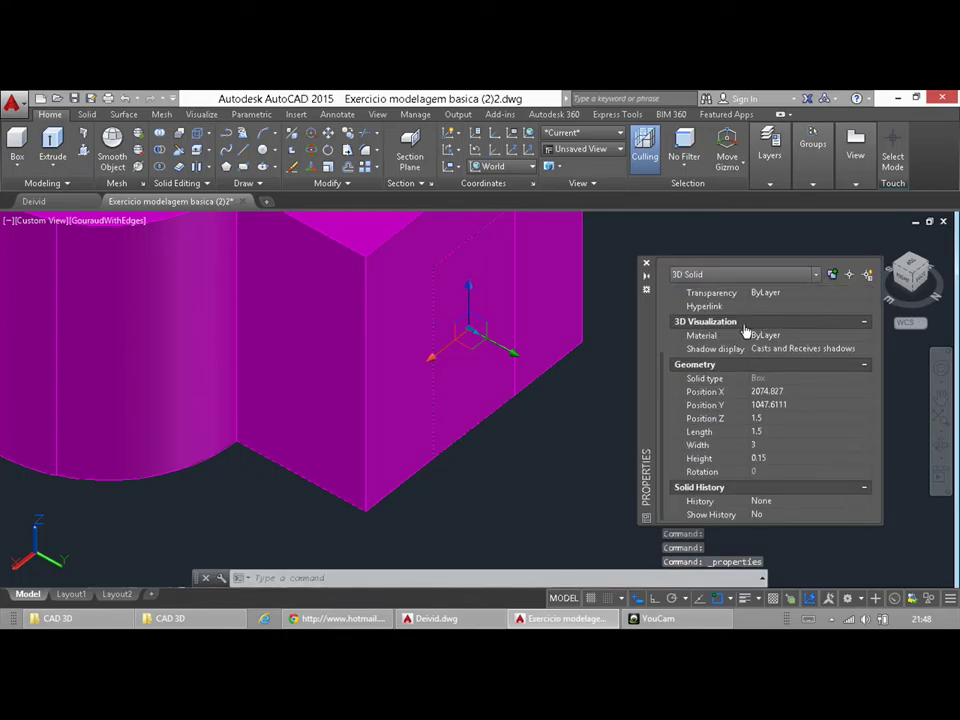
click(770, 459)
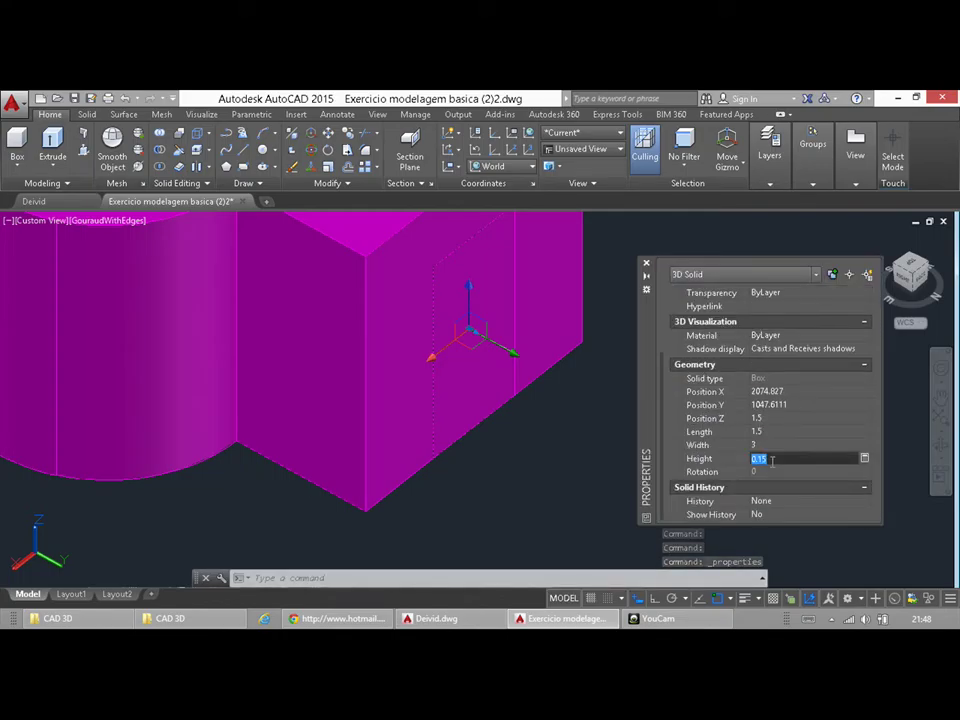
key(BackSpace)
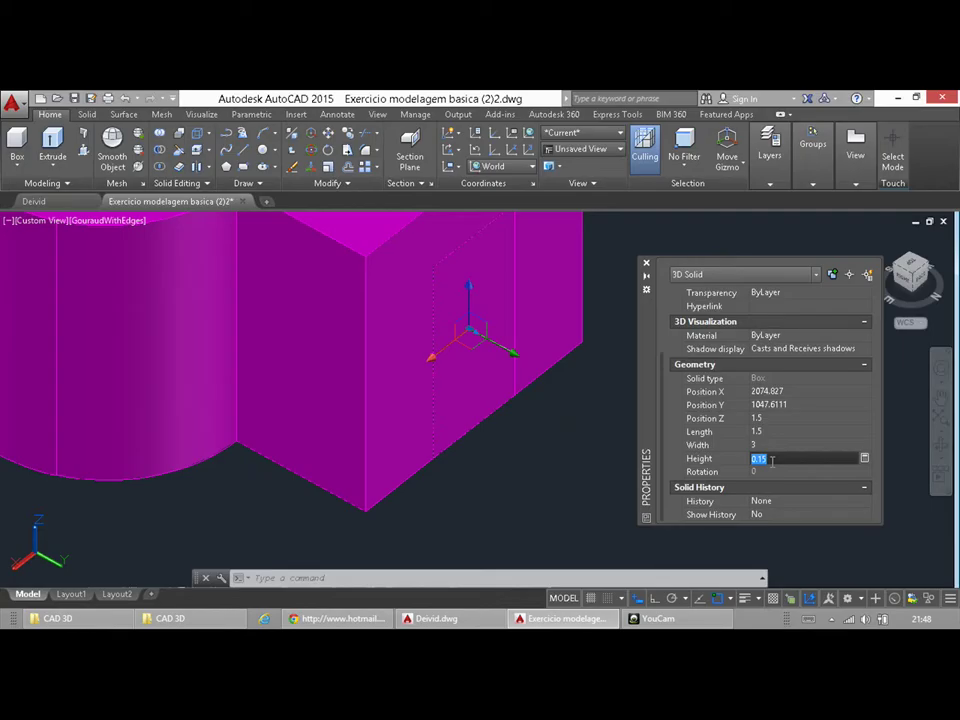
text(.03)
key(Return)
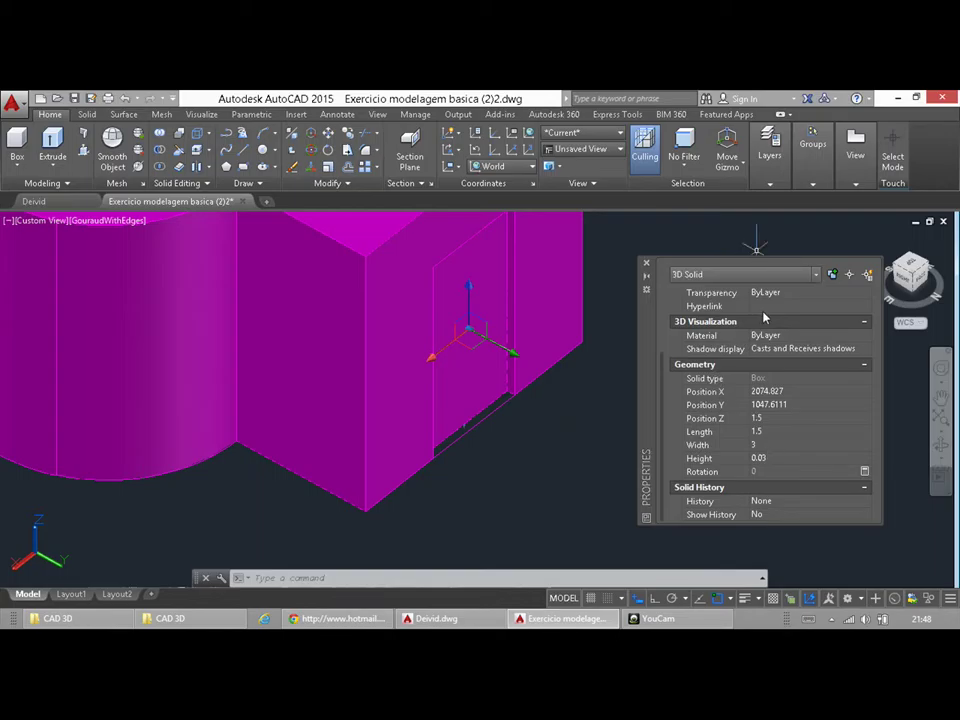
Change the door panel's color to index color 34 and clear the selection
scroll(768, 320, up, 3)
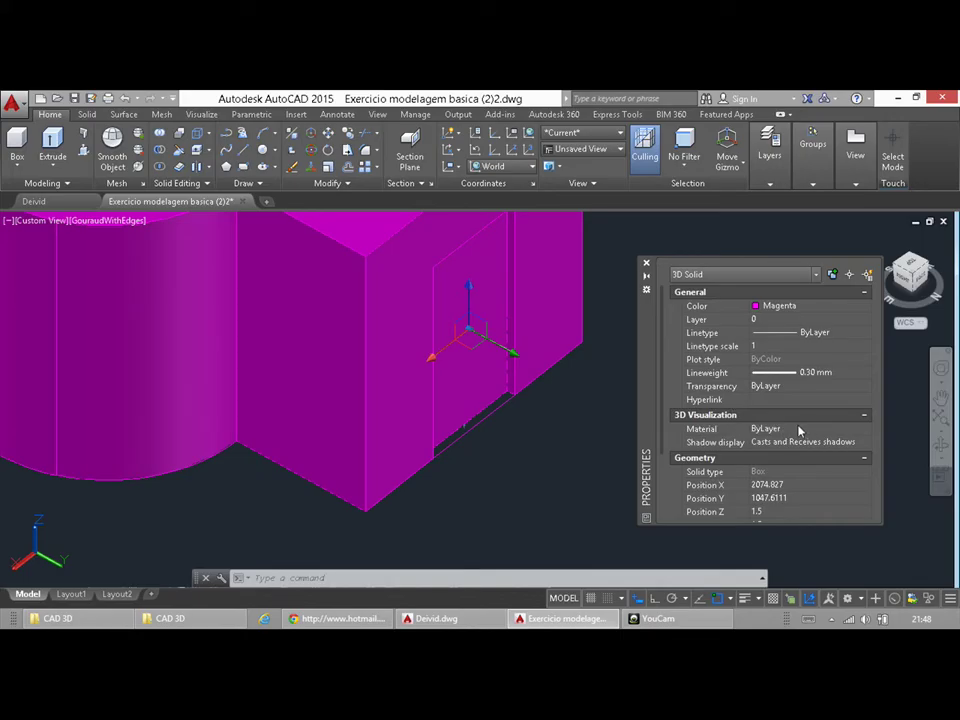
click(790, 308)
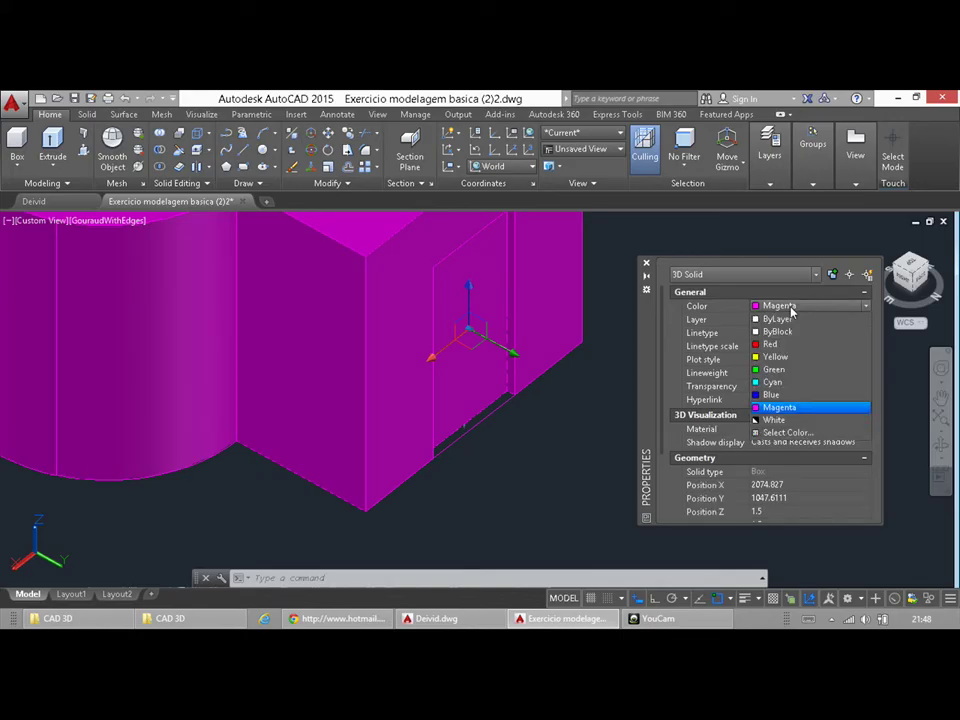
click(789, 432)
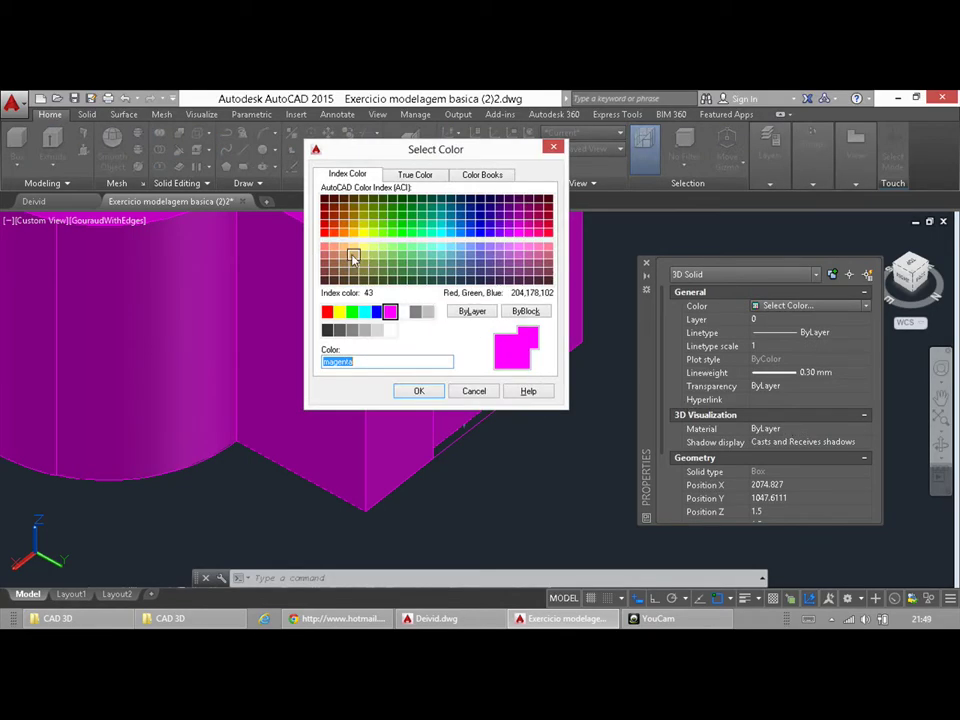
click(345, 215)
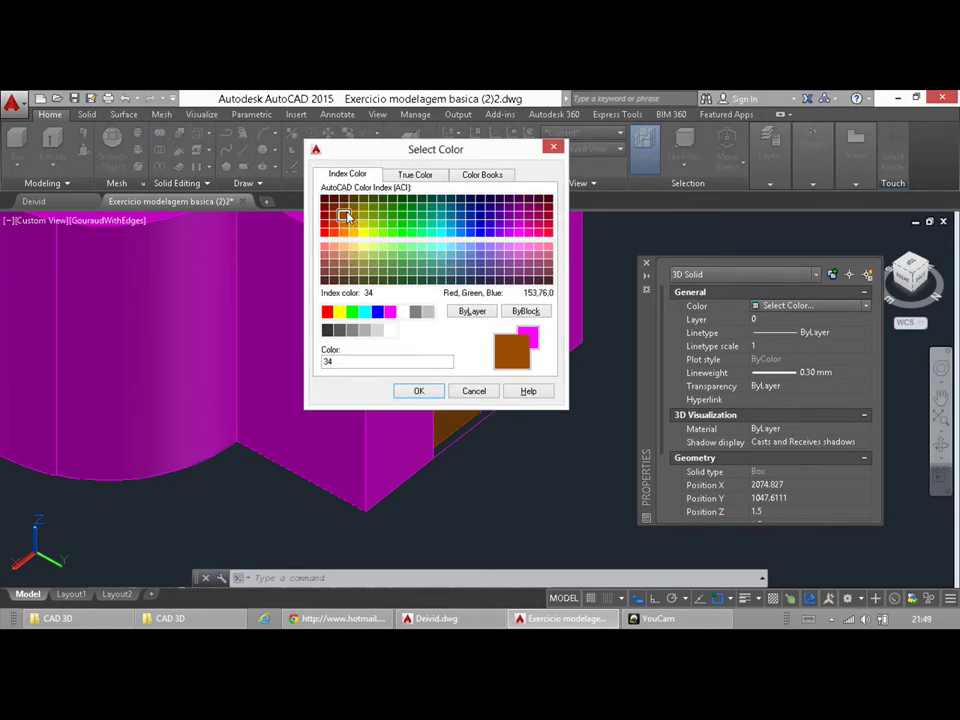
click(424, 392)
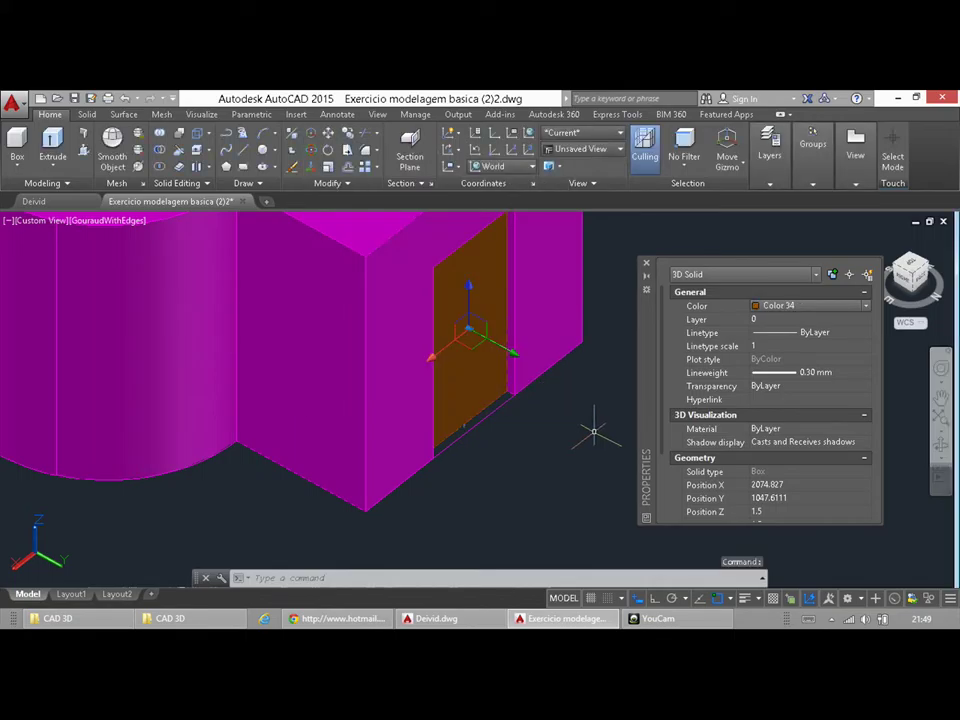
key(Escape)
key(Escape)
key(Escape)
scroll(460, 460, down, 2)
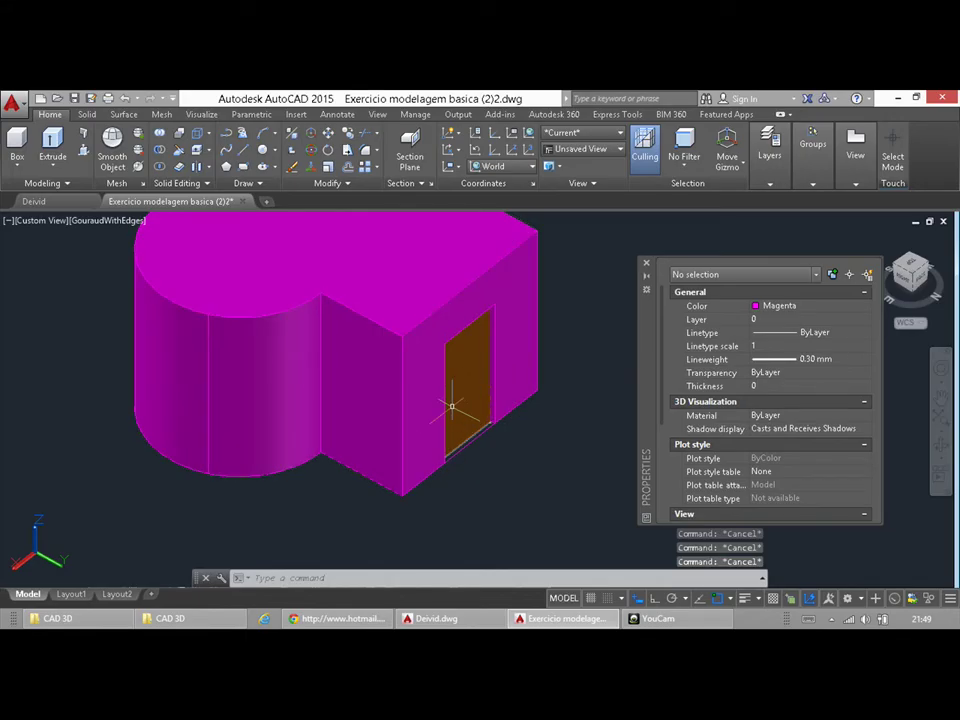
With object snap off, draw a long, narrow window rectangle near the top edge of the flat side wall between the cylinder and corner
scroll(442, 408, up, 2)
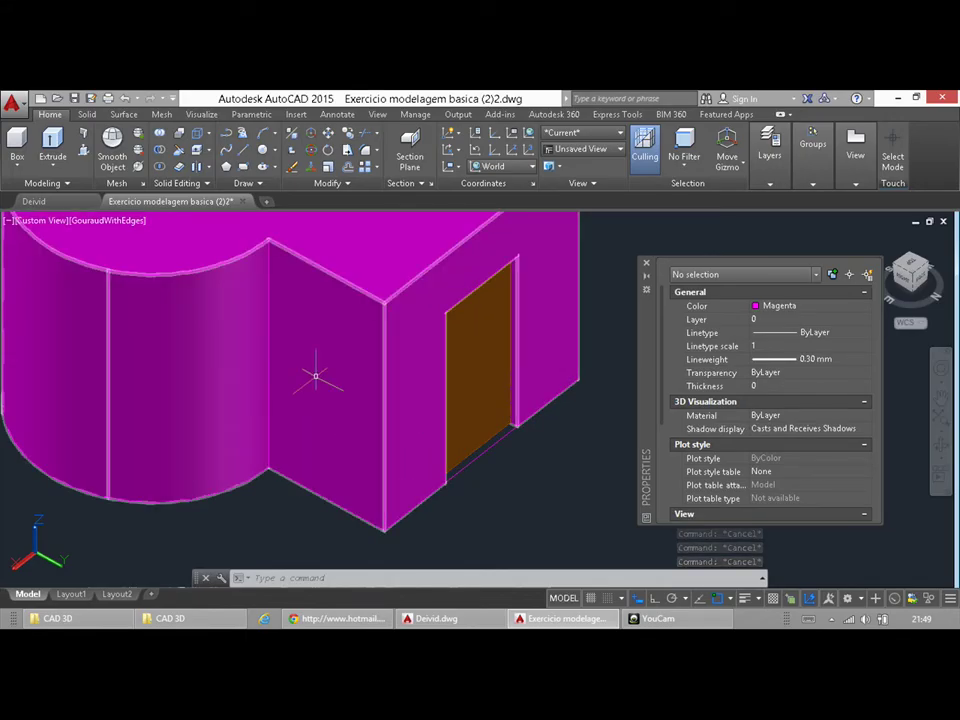
mouse_move(315, 376)
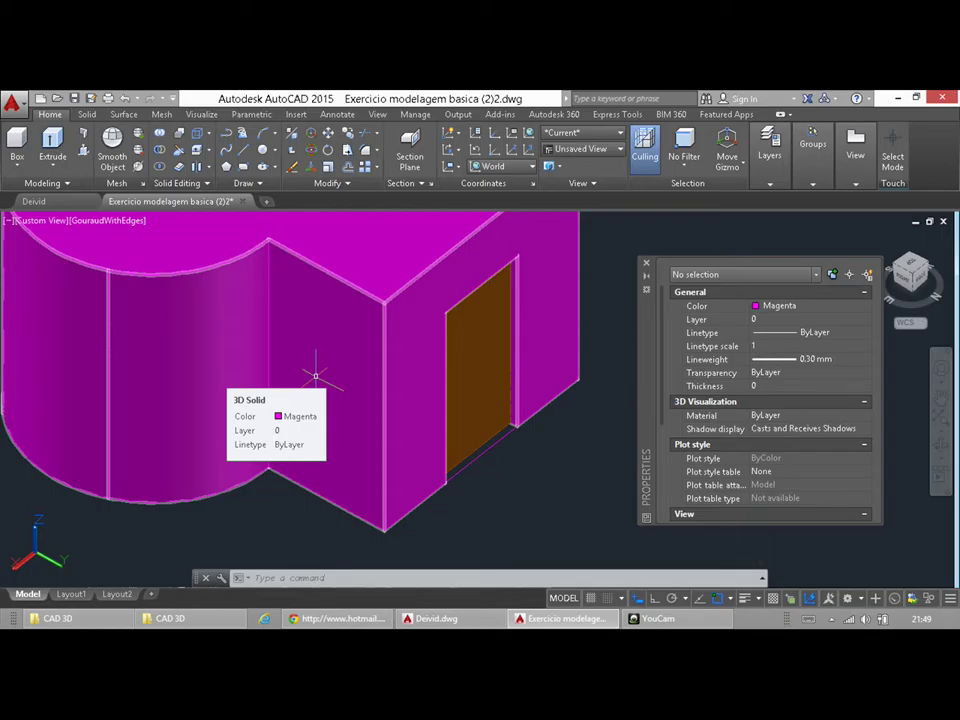
mouse_move(408, 343)
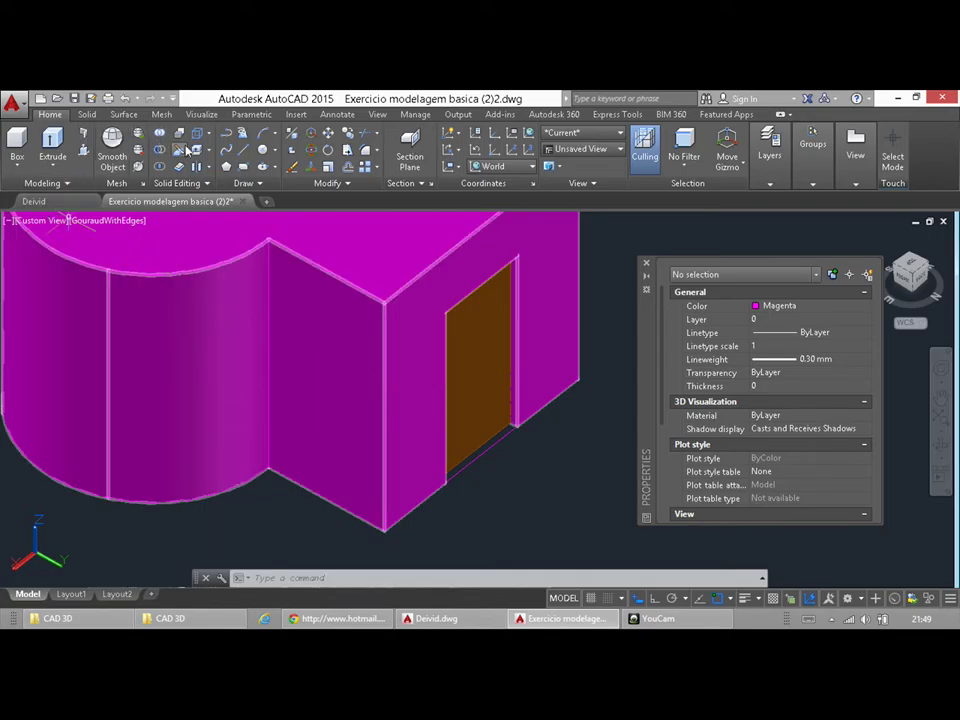
click(243, 167)
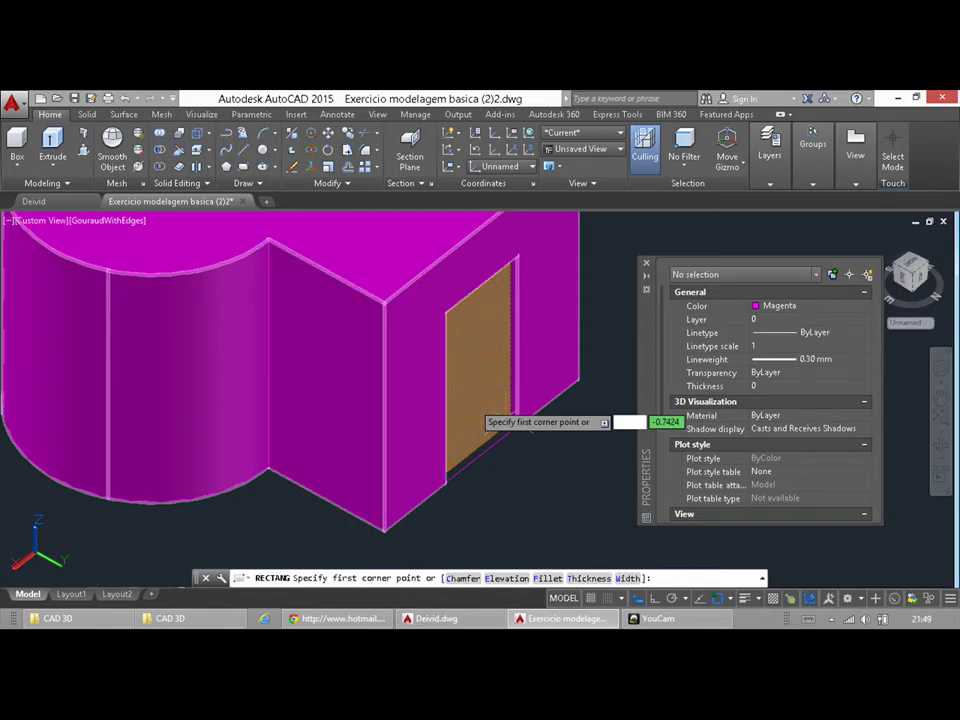
click(720, 598)
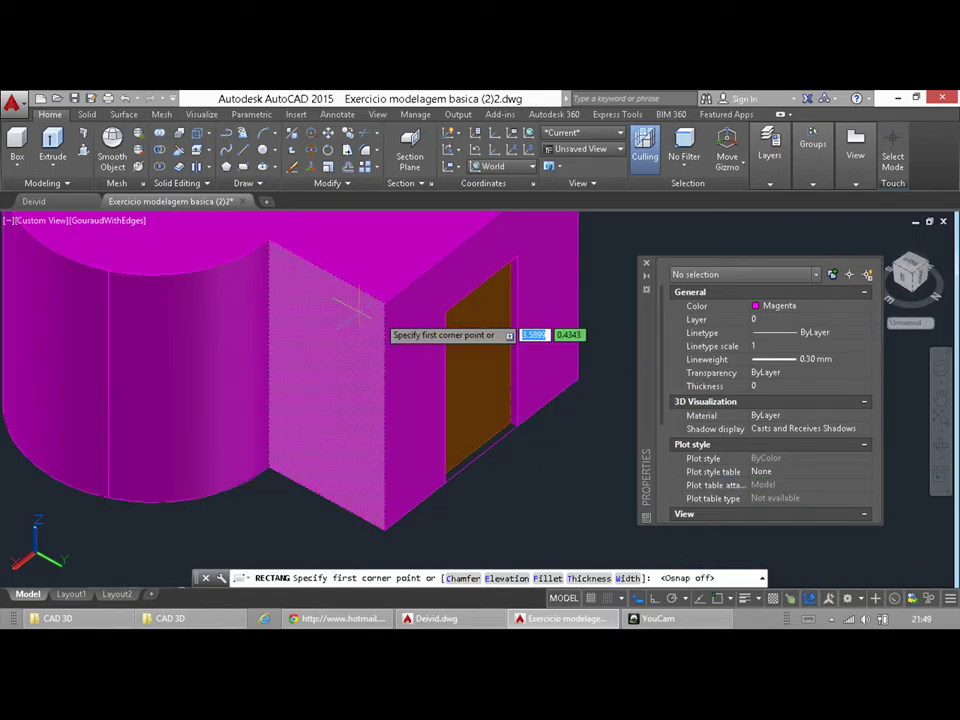
click(277, 288)
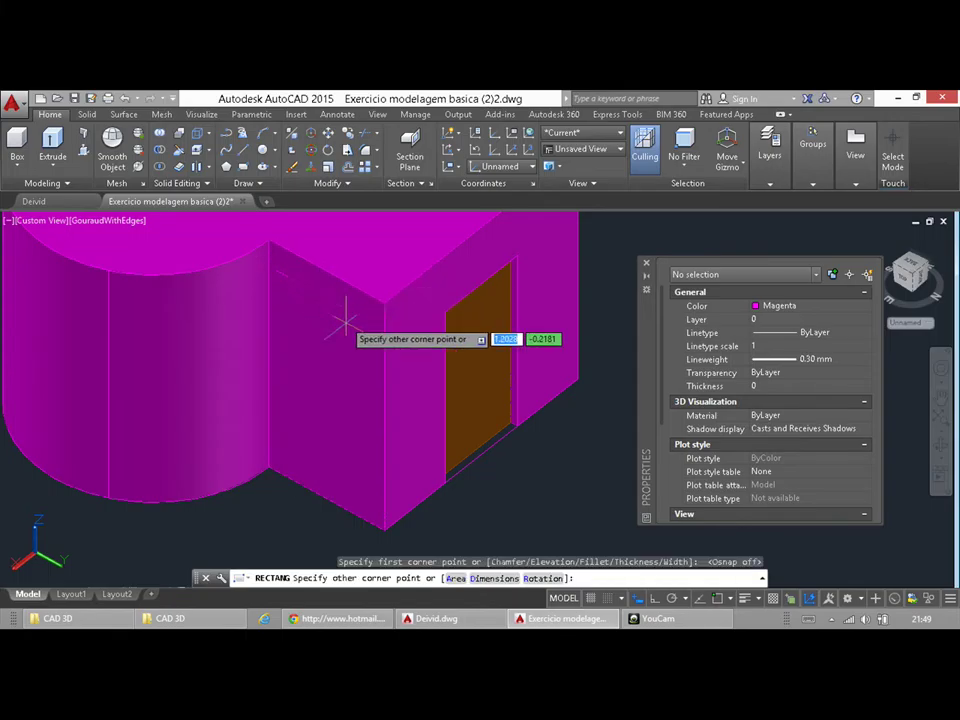
click(373, 343)
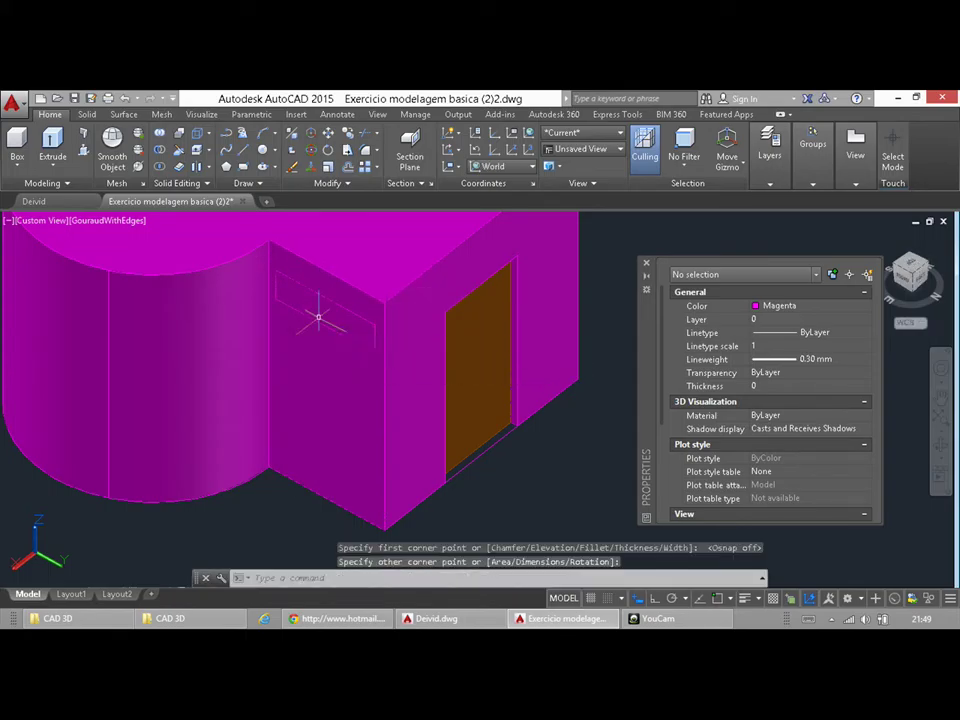
Press-pull the window rectangle on the side wall by -0.15
key(ctrl+shift+e)
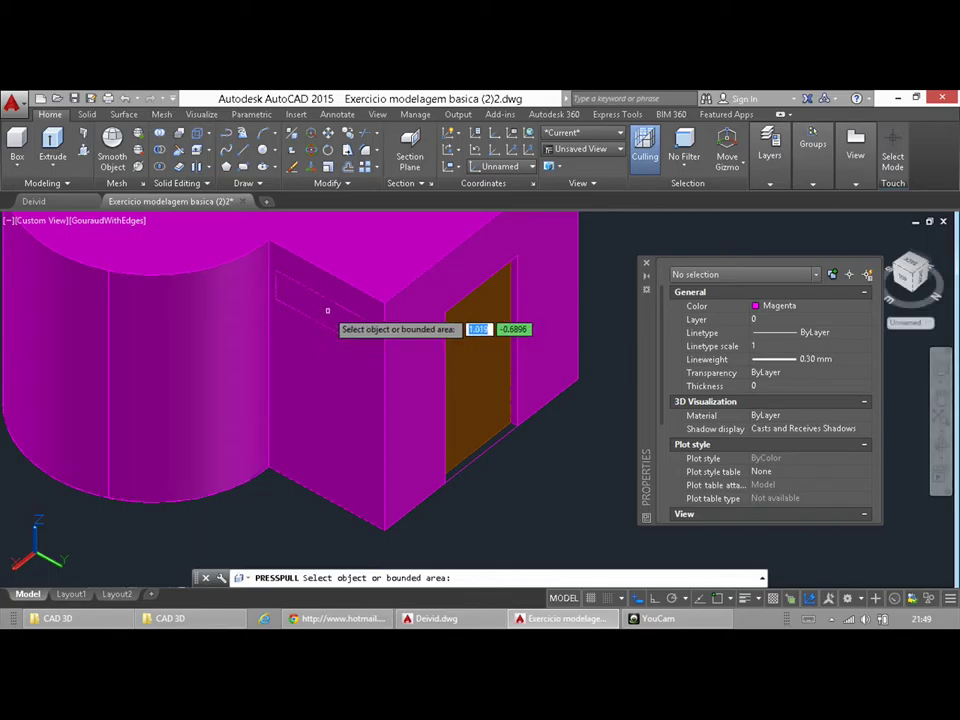
click(322, 302)
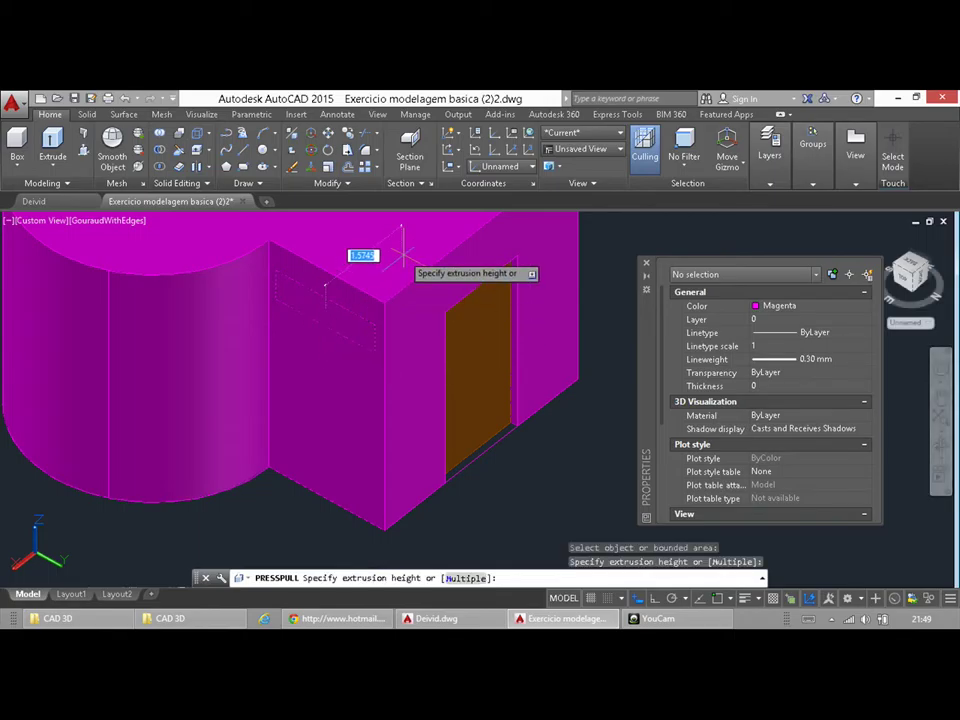
text(-.15)
key(Return)
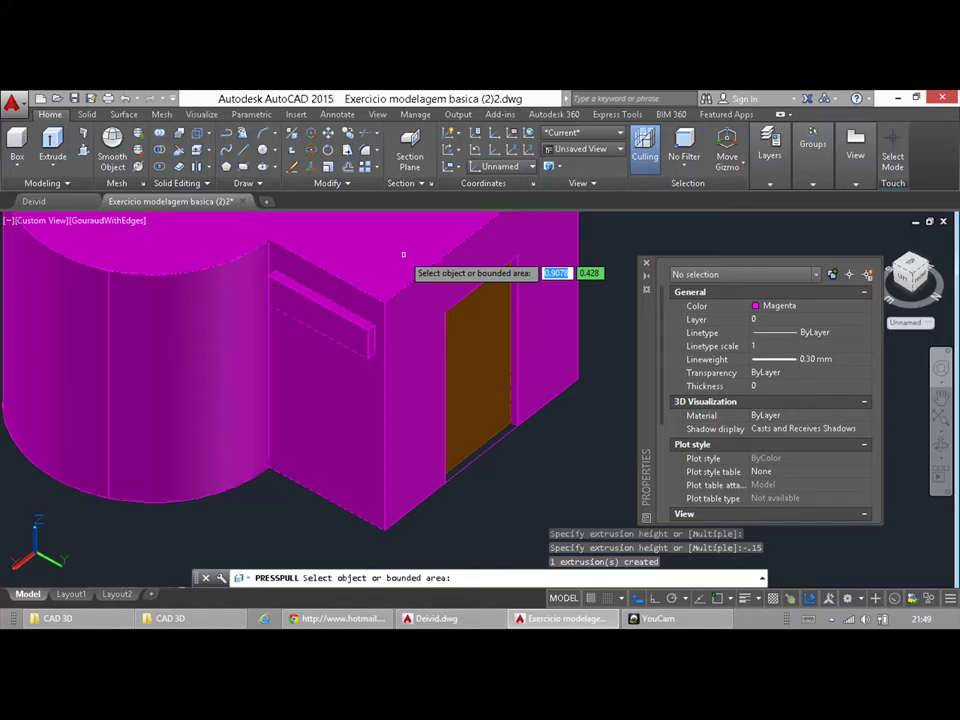
key(Escape)
key(Escape)
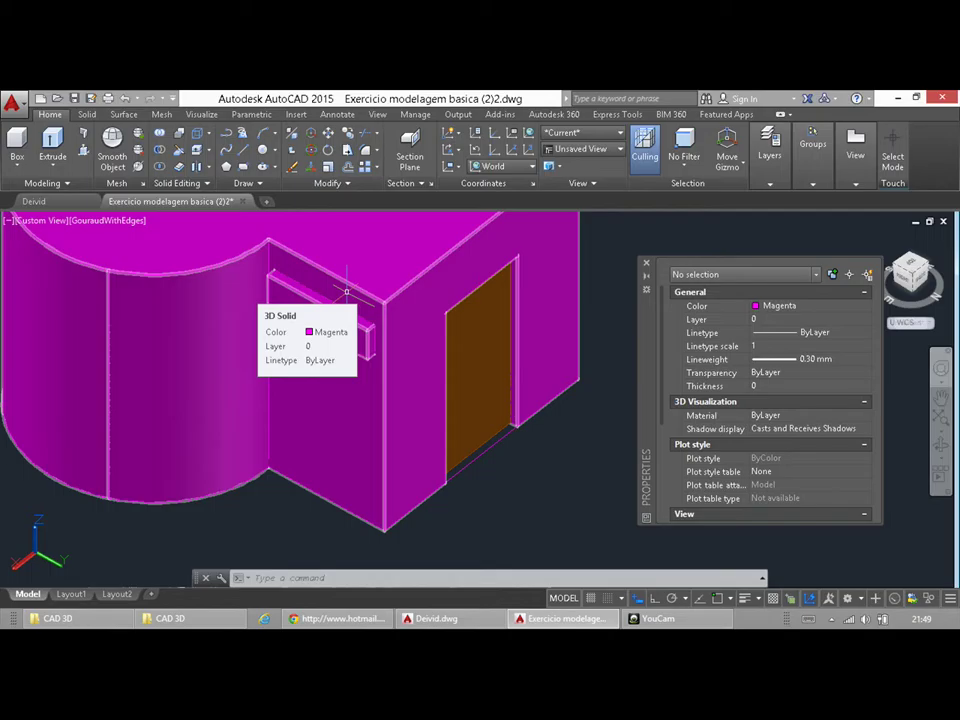
Move the outer face of the press-pulled window block 0.3 inward, perpendicular to the side wall
scroll(346, 291, up, 4)
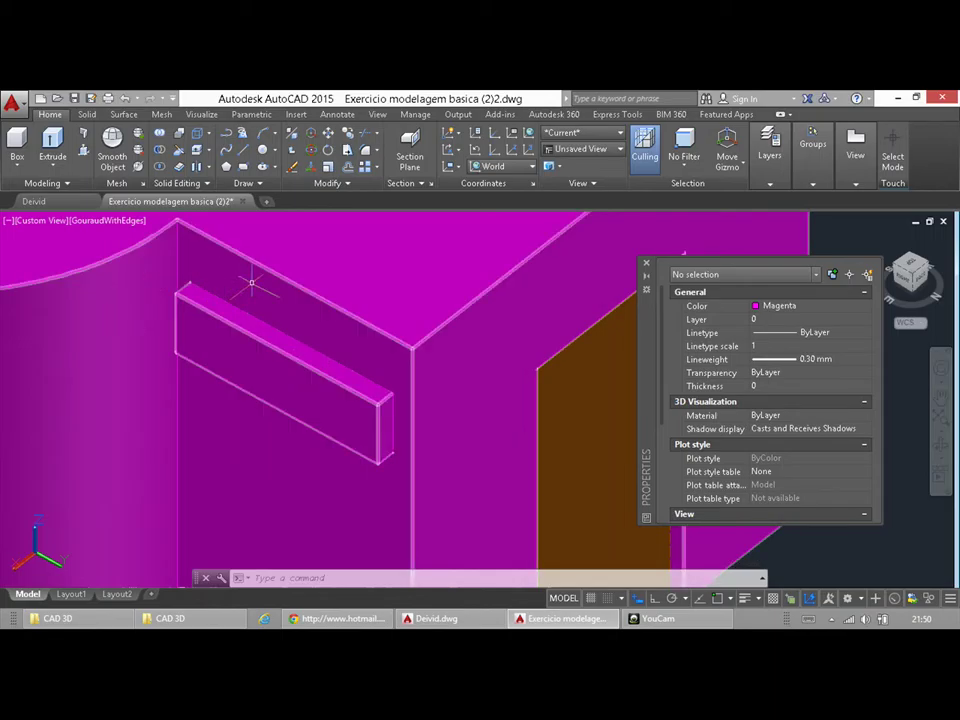
ctrl+click(236, 348)
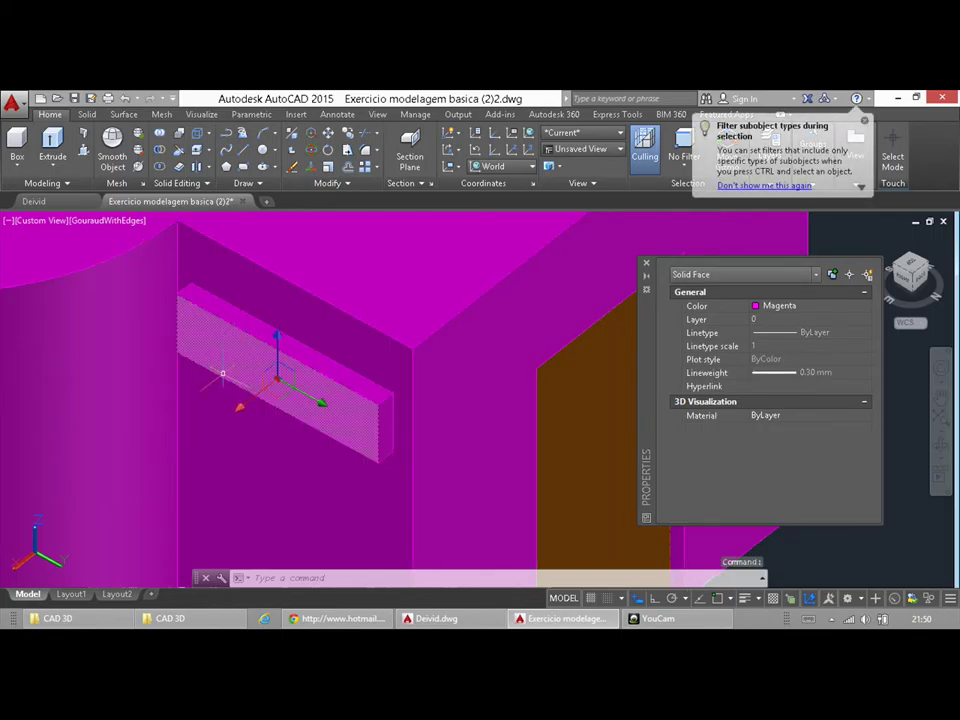
mouse_move(240, 410)
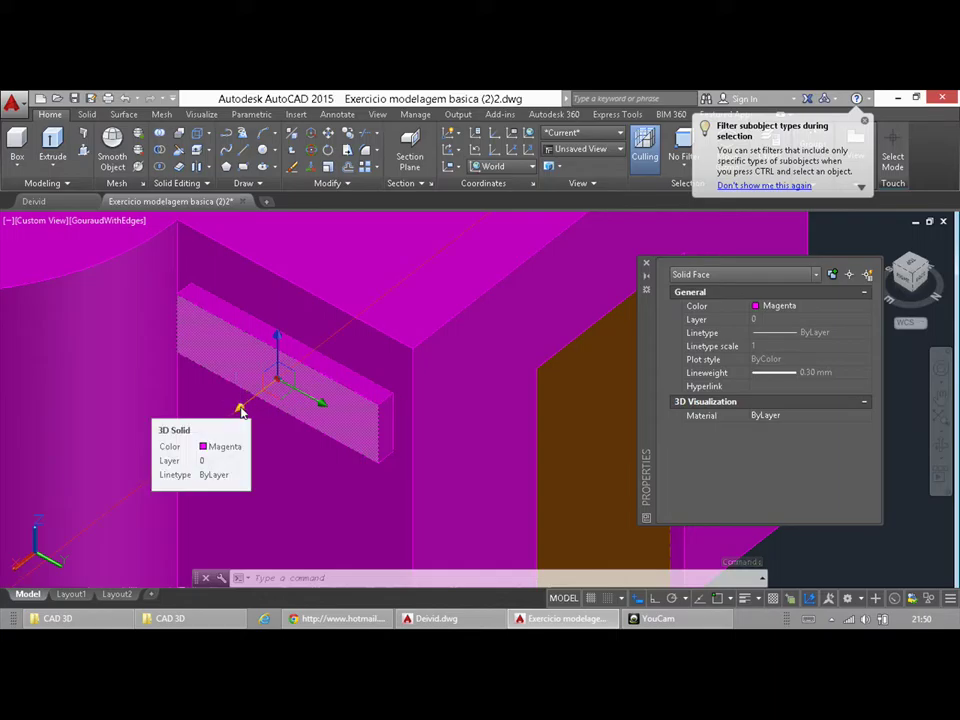
click(240, 410)
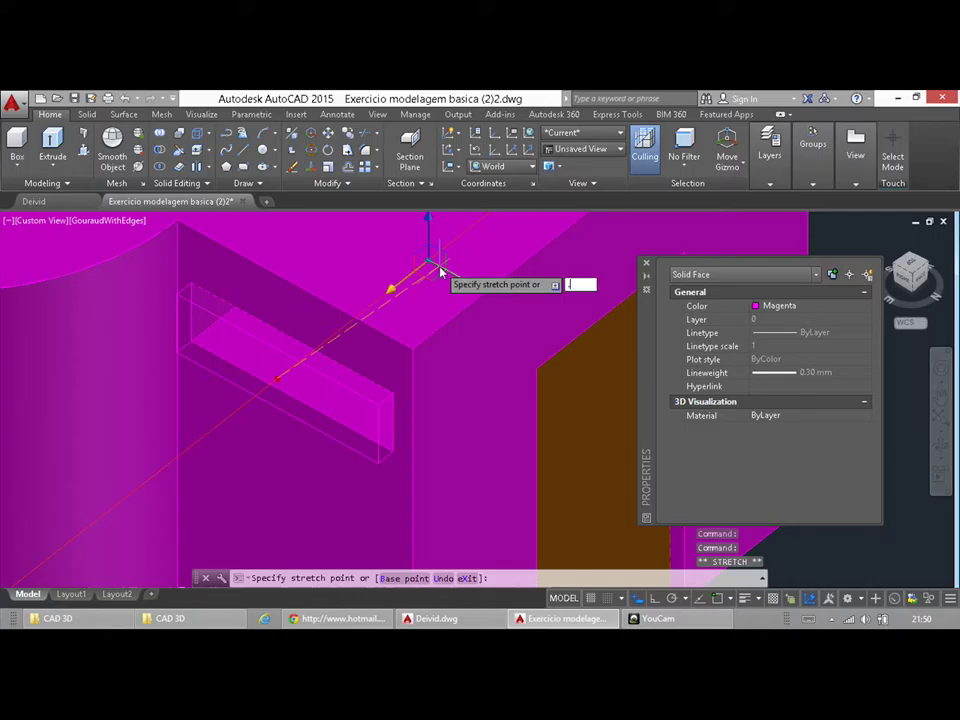
text(.3)
key(Return)
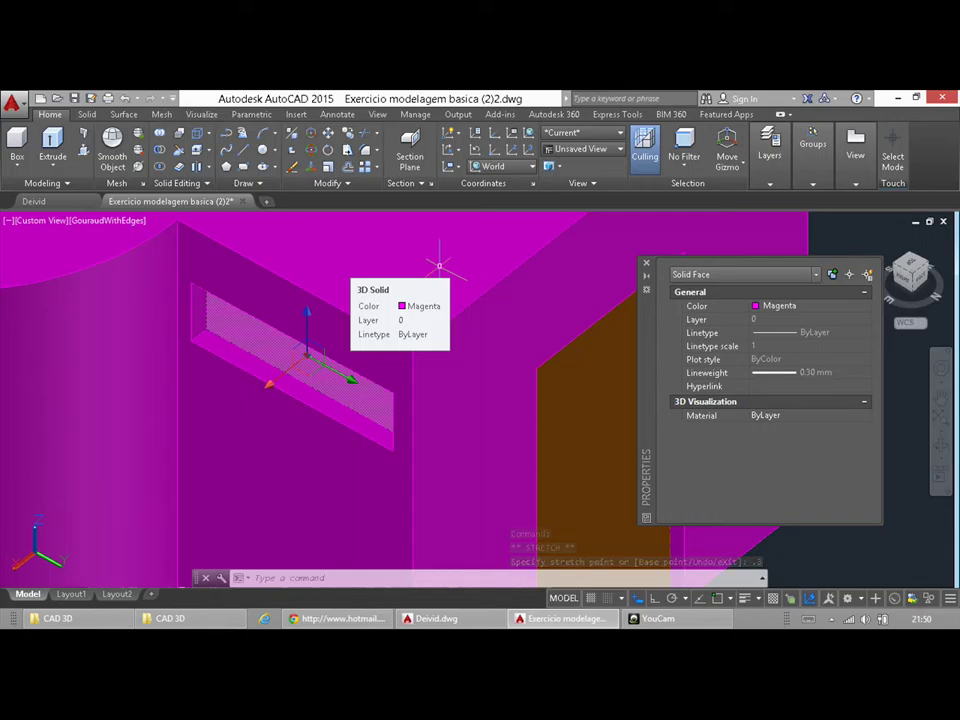
key(Escape)
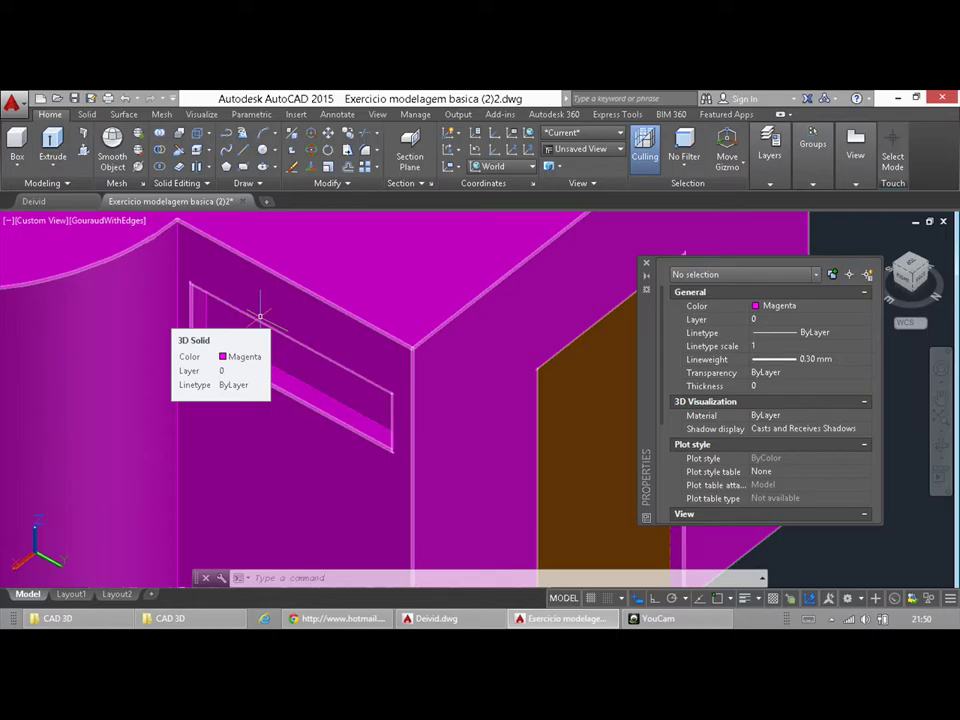
Change the recessed window's inner face to index color 123 and clear the selection
key(ctrl)
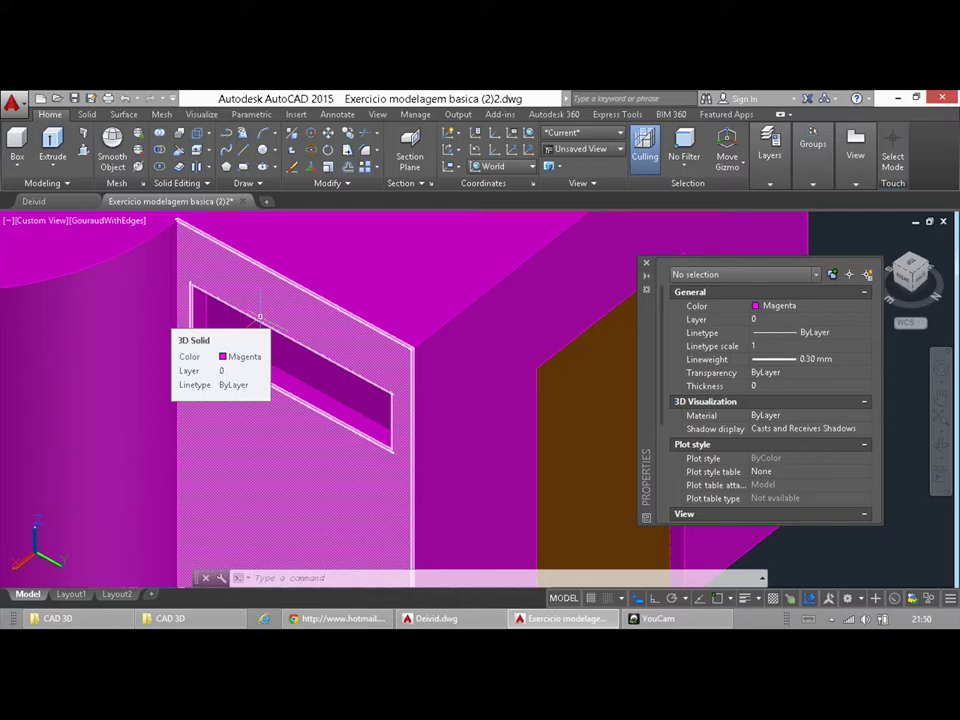
ctrl+click(266, 341)
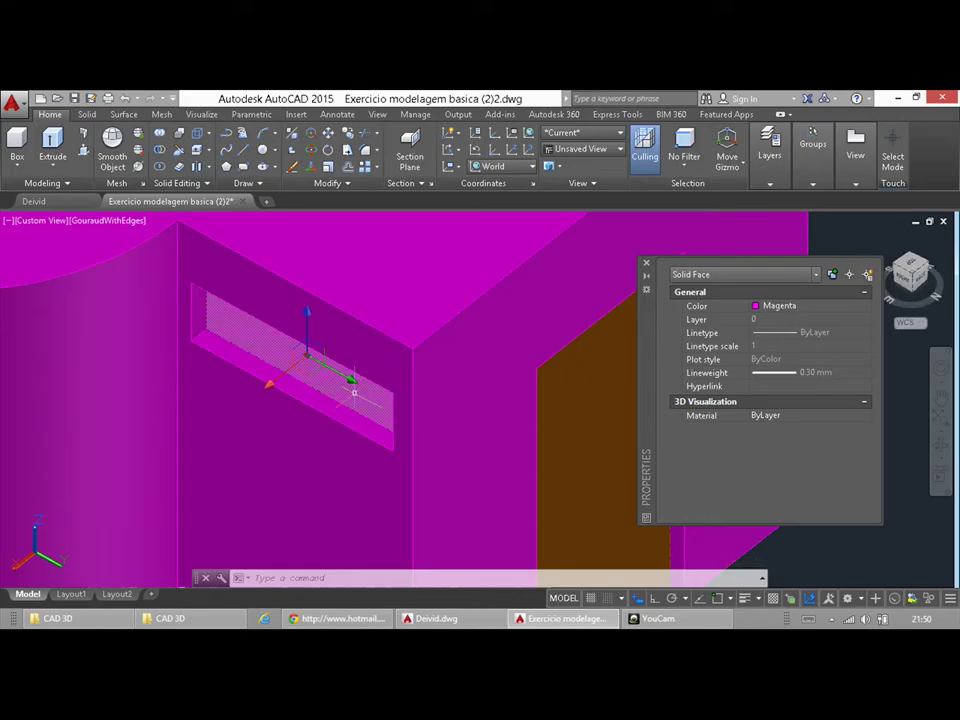
right_click(357, 376)
key(Escape)
click(855, 306)
click(865, 306)
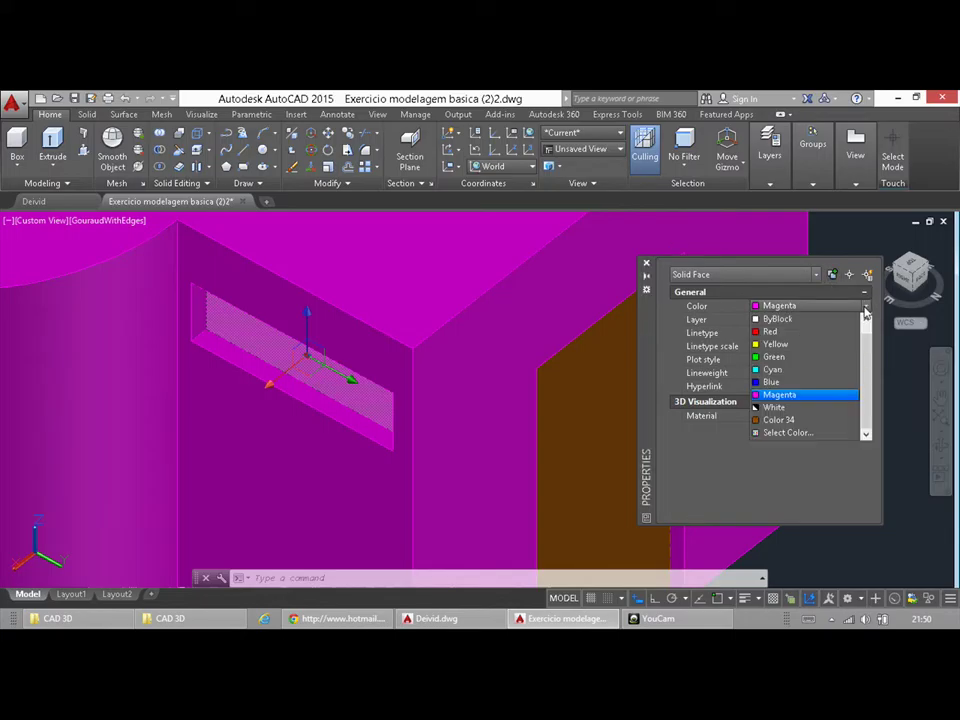
click(810, 433)
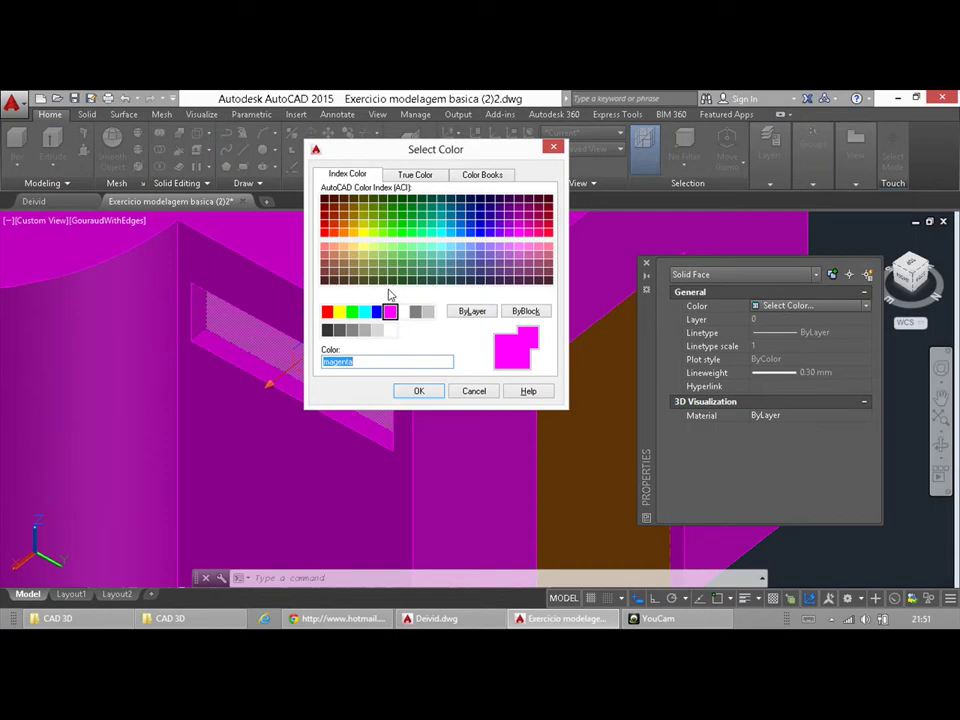
click(431, 255)
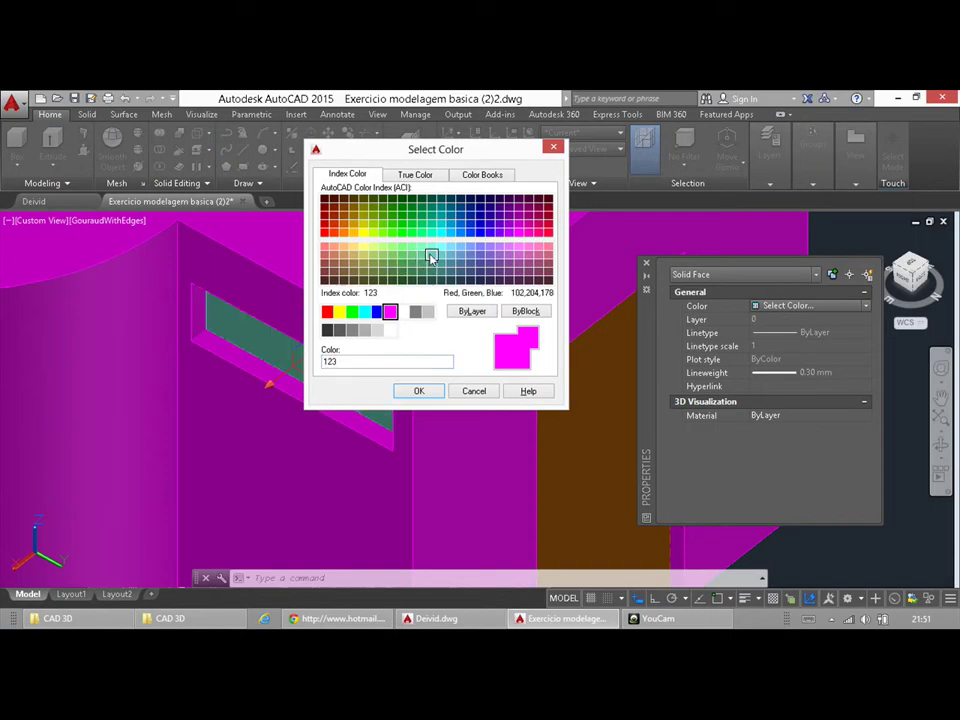
click(421, 392)
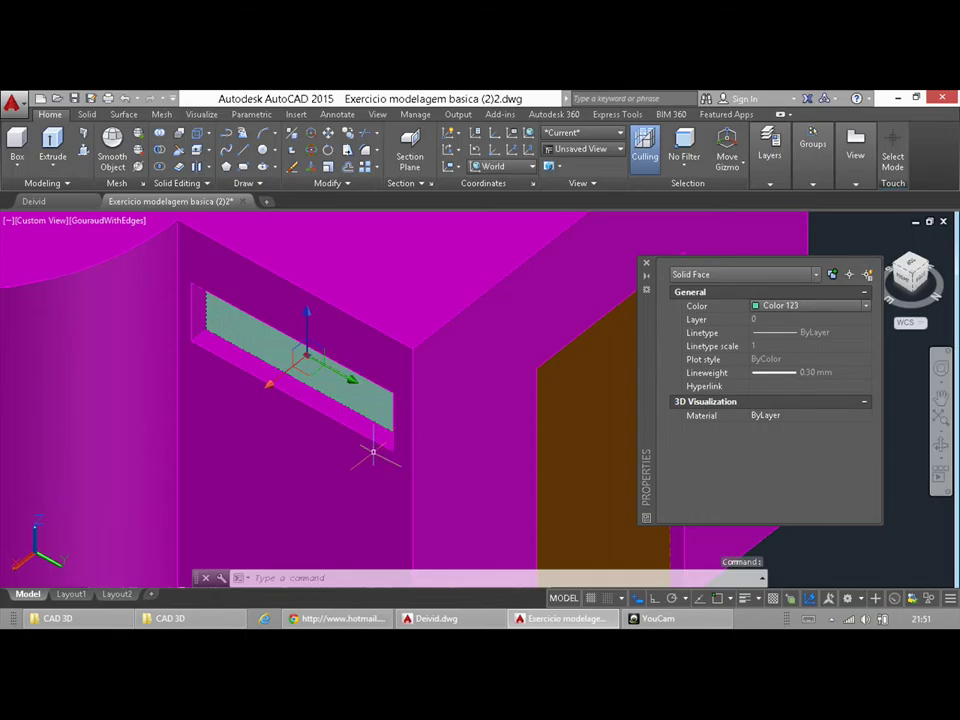
key(Escape)
shift+middle_drag(377, 450, 433, 437)
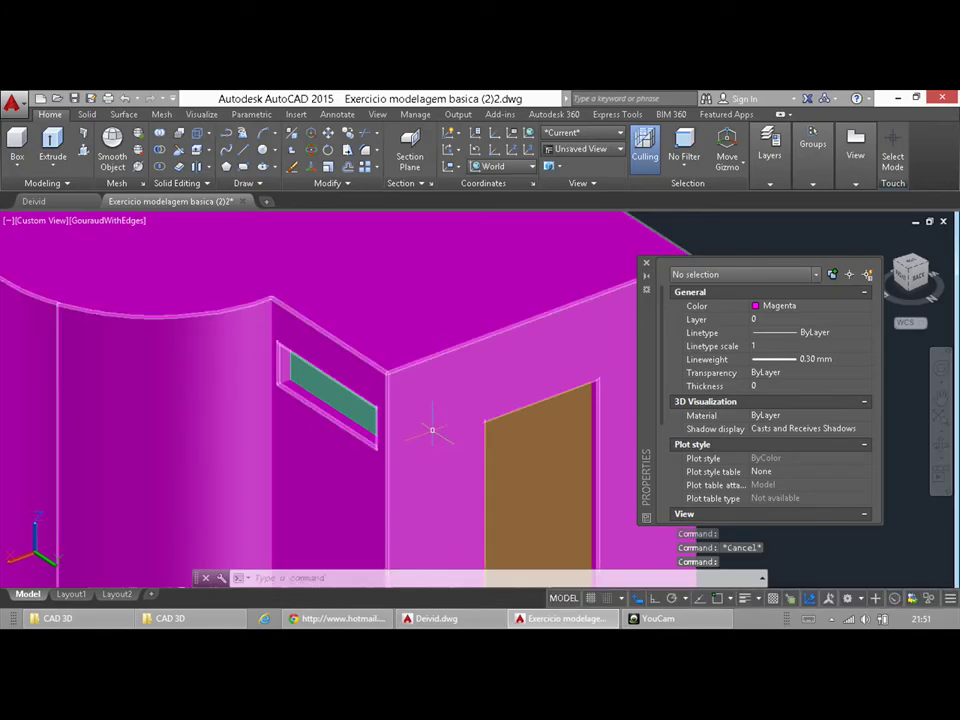
scroll(432, 430, down, 6)
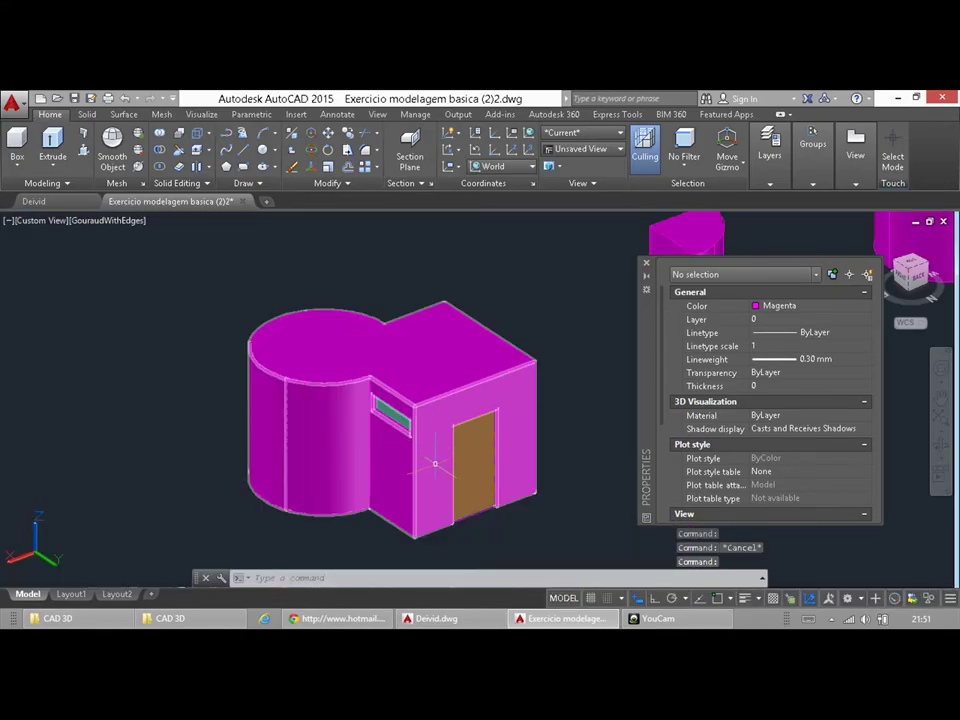
scroll(435, 463, up, 1)
scroll(338, 472, up, 4)
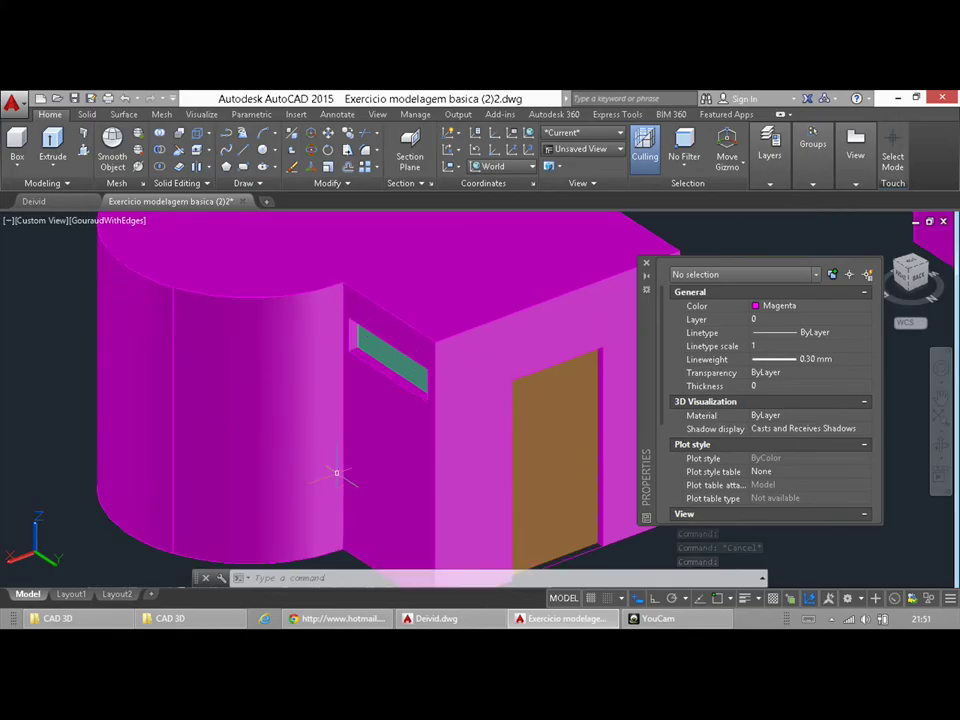
click(225, 151)
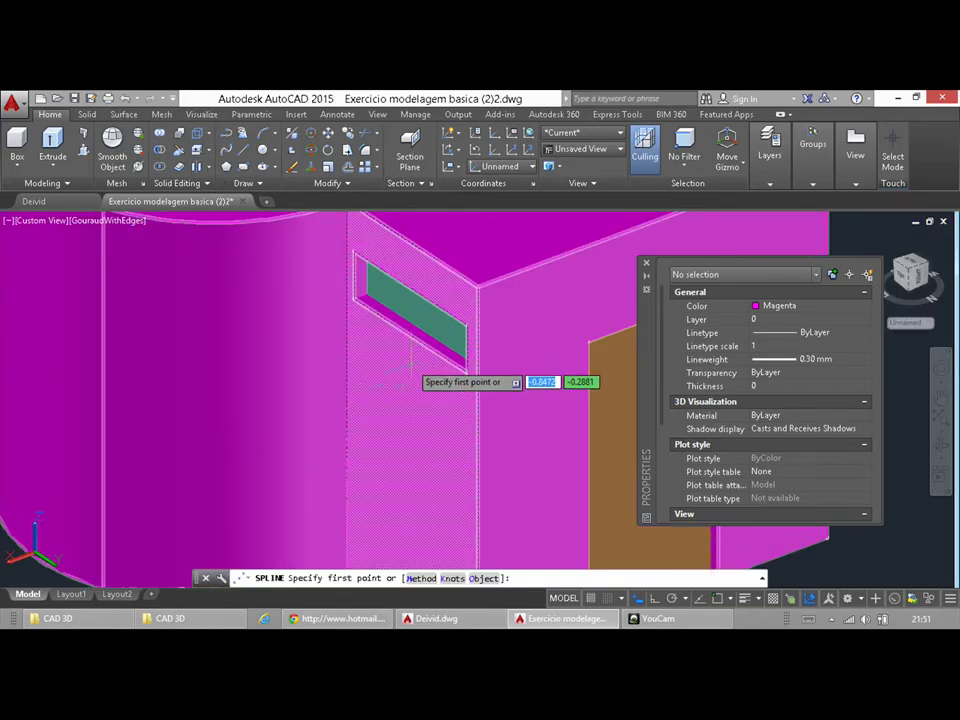
click(436, 401)
click(365, 352)
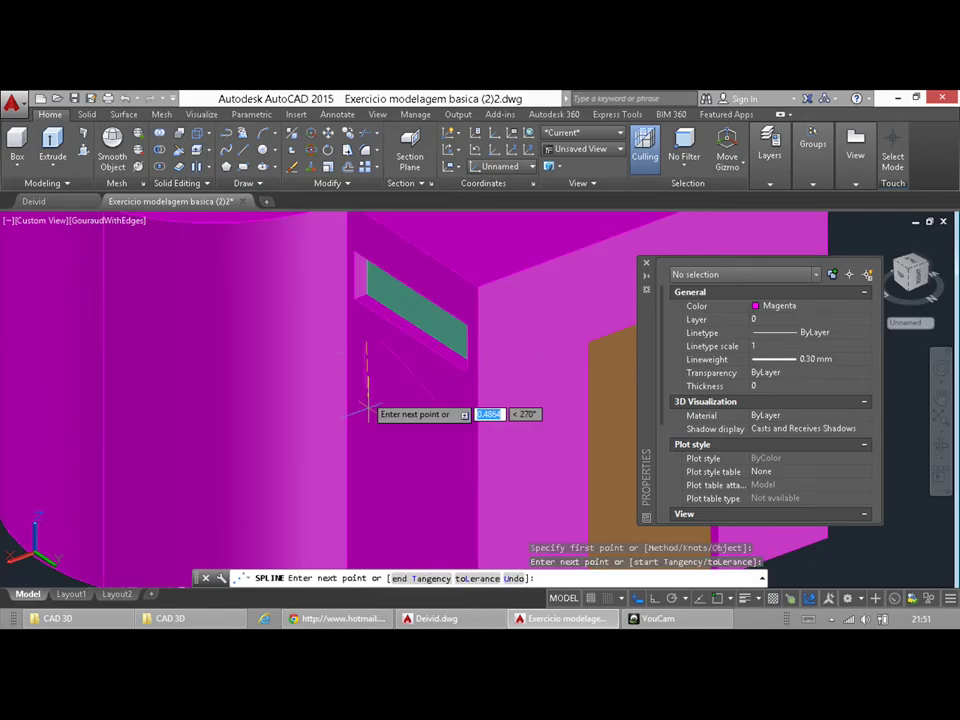
key(Escape)
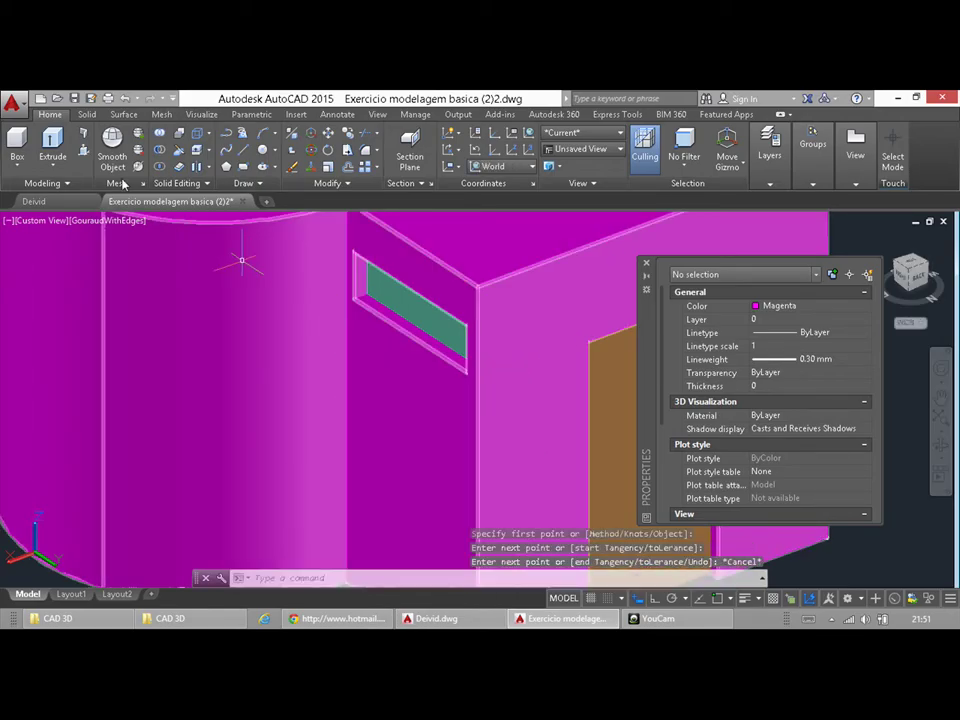
key(Escape)
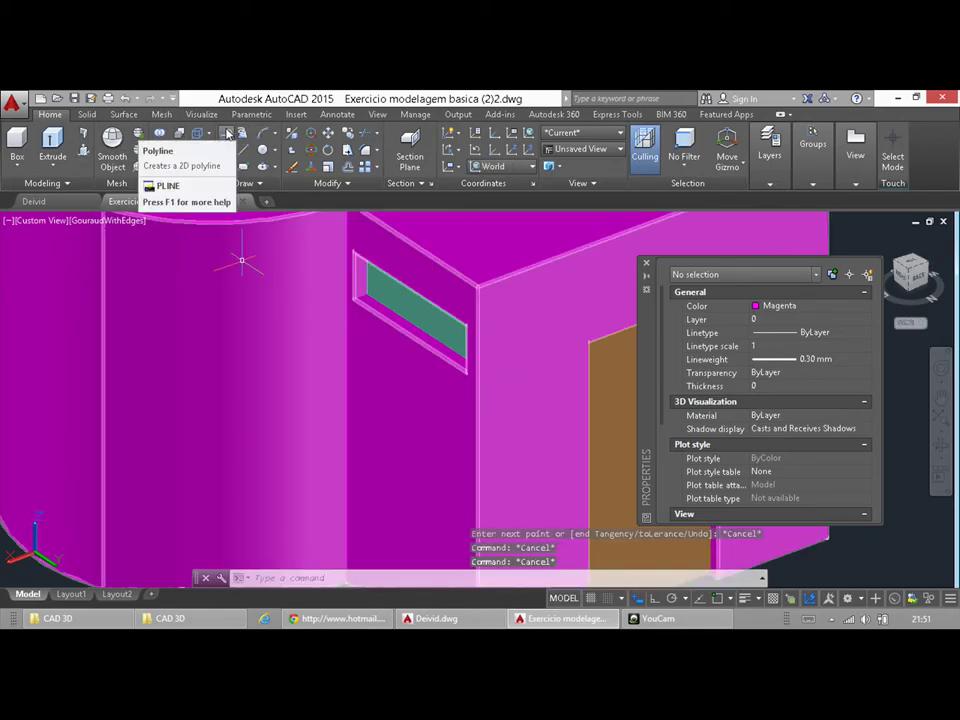
Draw a closed, irregular zigzag polyline on the flat side wall just below the long window
click(262, 134)
click(458, 407)
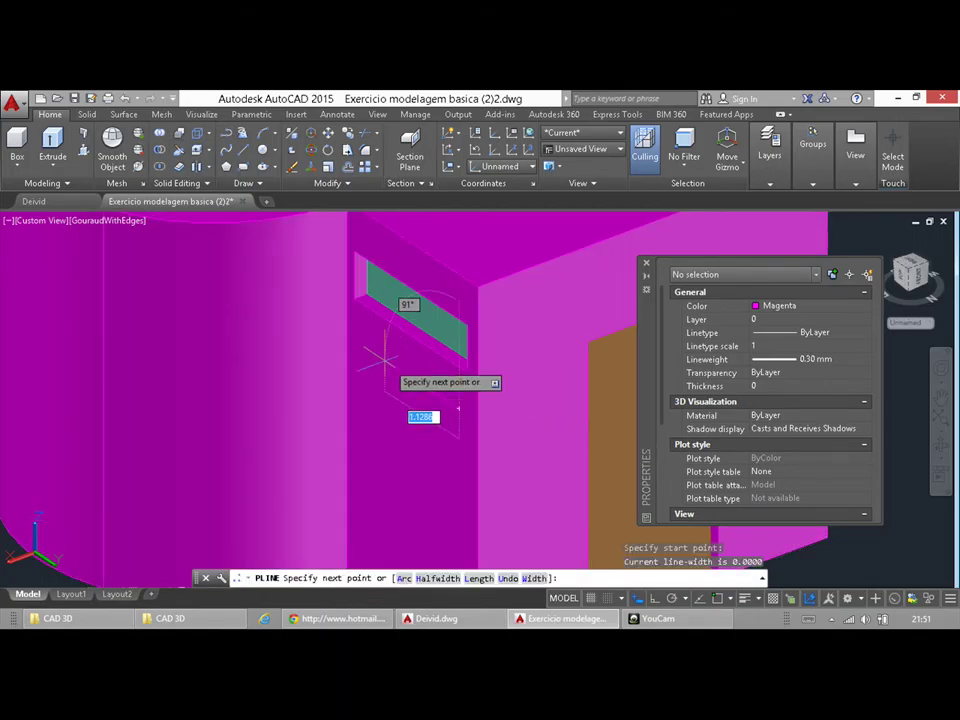
click(361, 409)
click(362, 437)
click(412, 430)
click(418, 412)
click(446, 420)
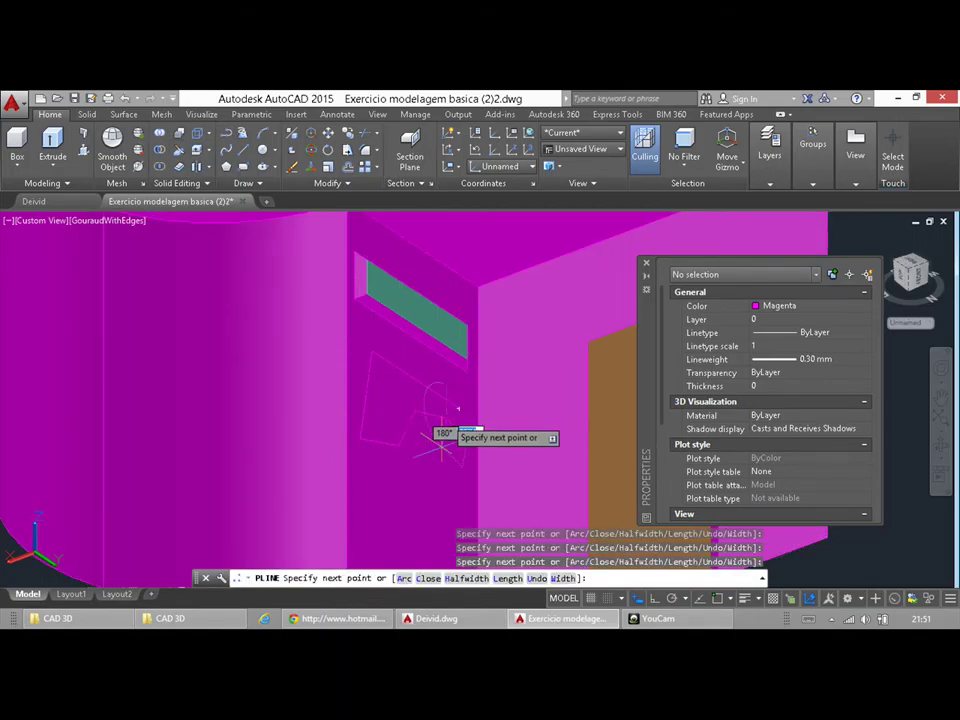
click(436, 460)
click(381, 482)
click(378, 515)
click(447, 512)
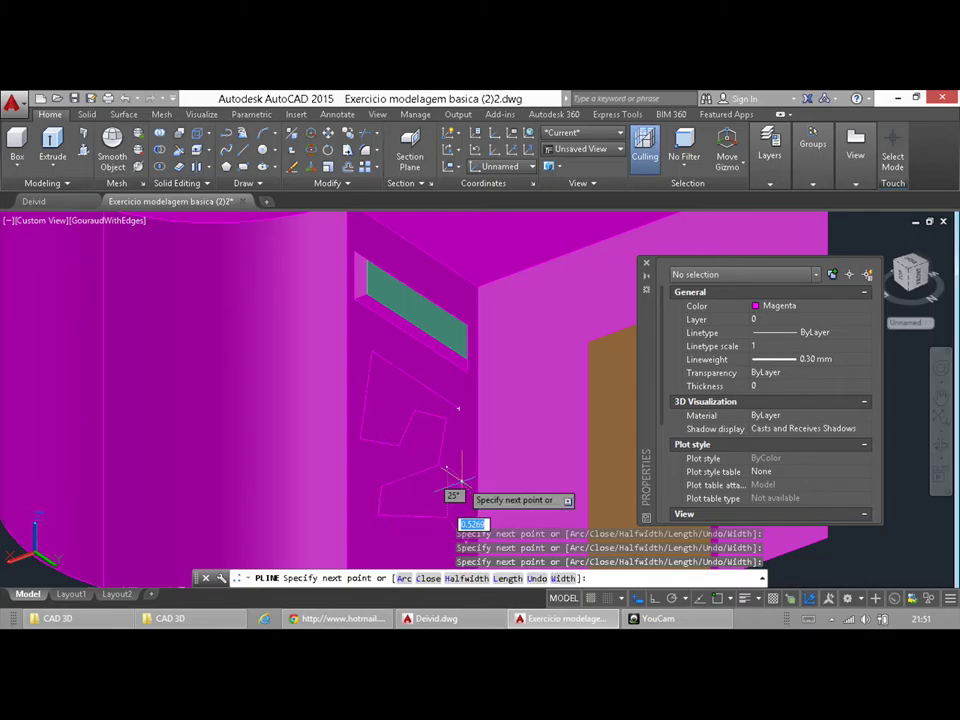
right_click(462, 450)
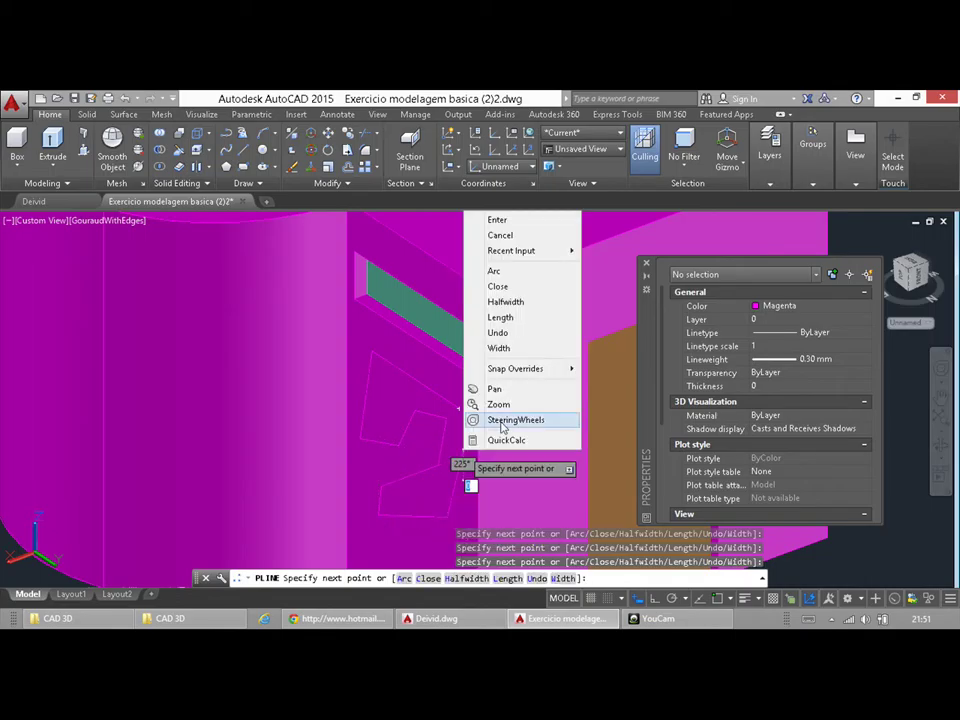
click(518, 288)
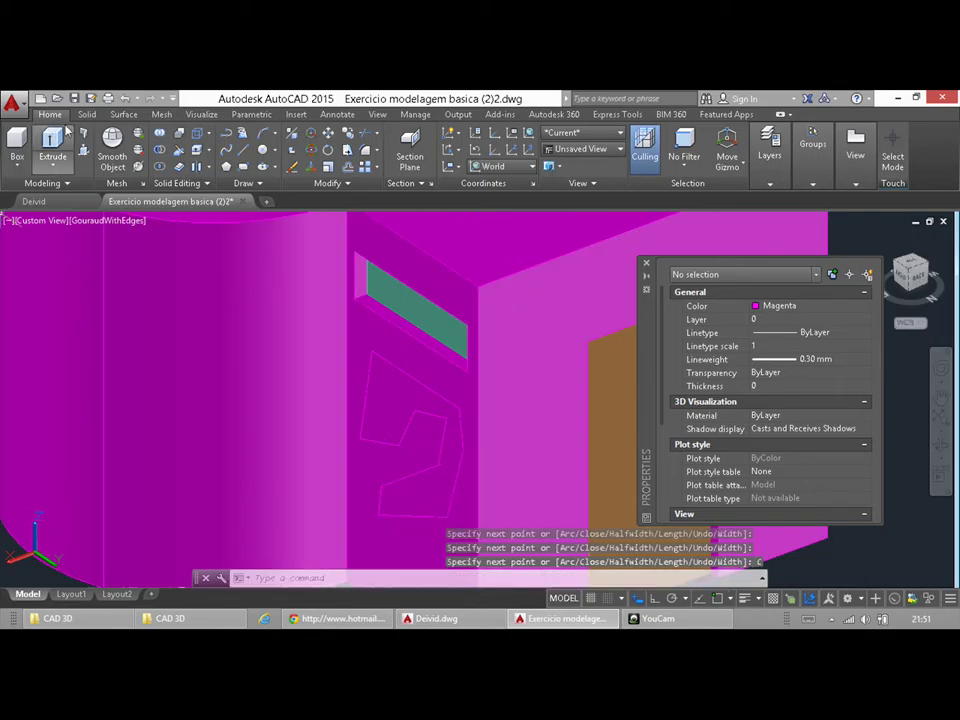
Press-pull the area inside the irregular polyline by -0.15 into the side wall
key(ctrl+shift+e)
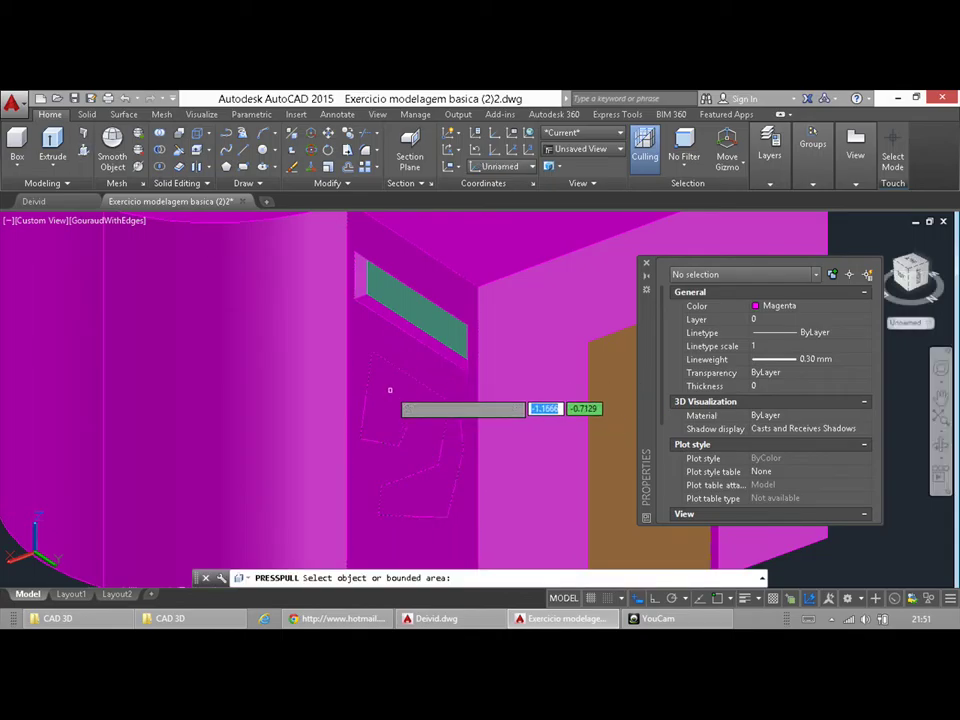
click(392, 392)
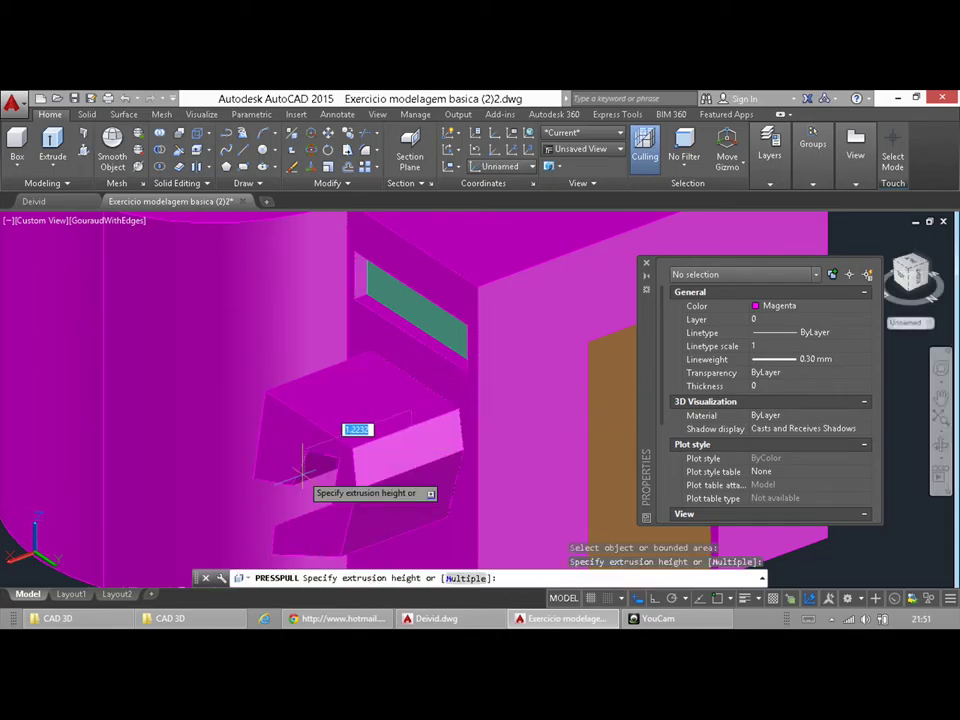
text(-.15)
key(Return)
key(Return)
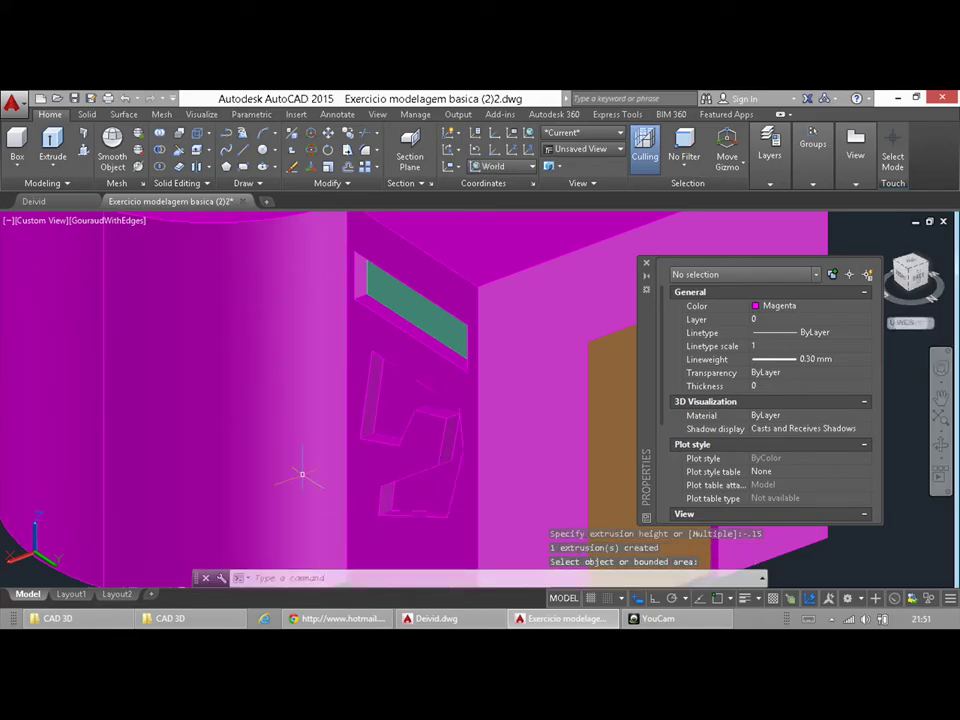
Change the irregular recess's inner face to index color 123 and clear the selection
ctrl+click(392, 380)
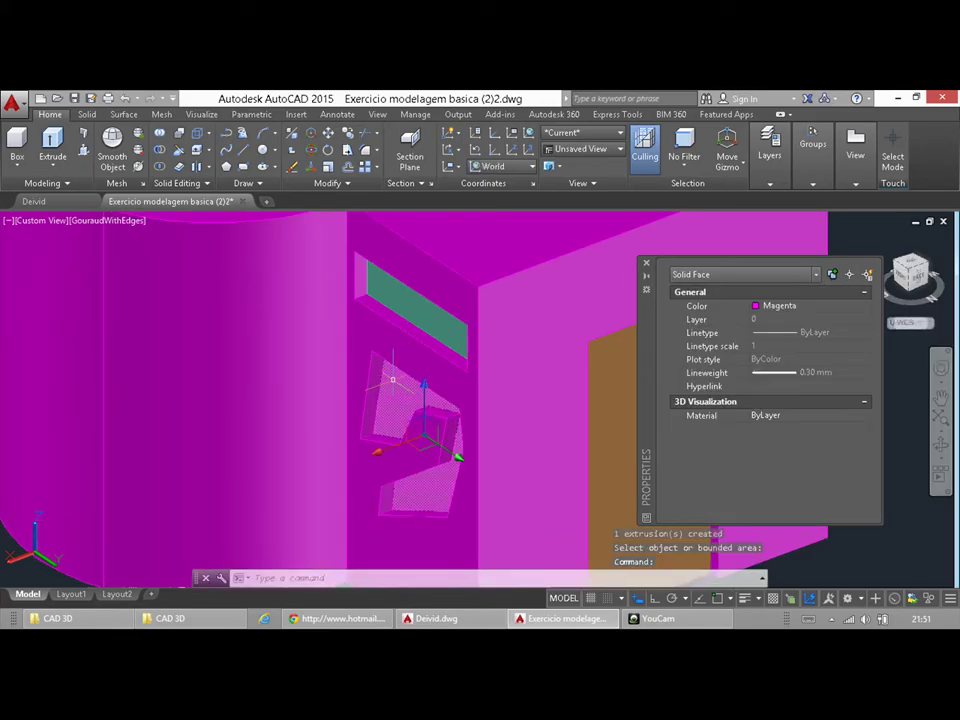
click(780, 306)
click(781, 407)
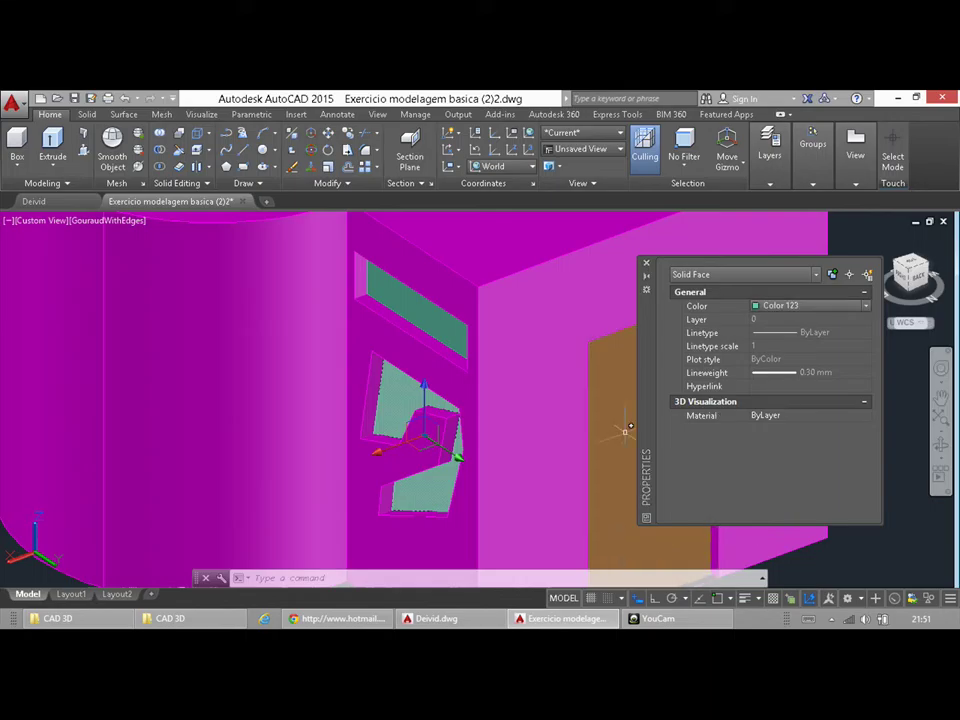
key(Escape)
key(Escape)
Examine the combined solid with its door and windows, the neighbouring solids, and the plain walls on its opposite side
shift+middle_drag(461, 398, 516, 383)
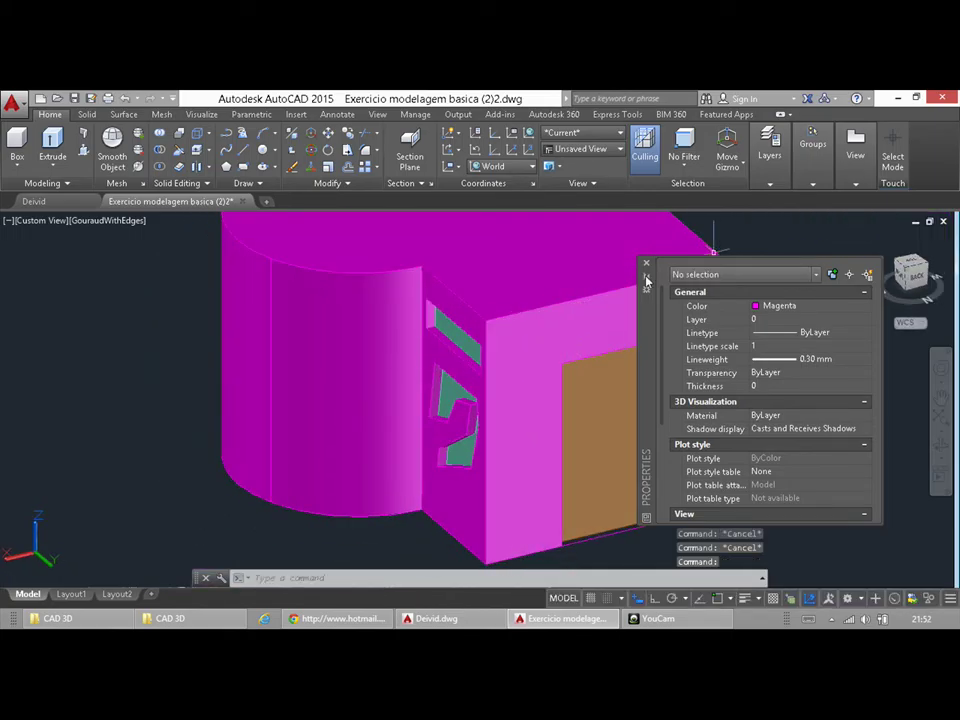
scroll(569, 437, down, 5)
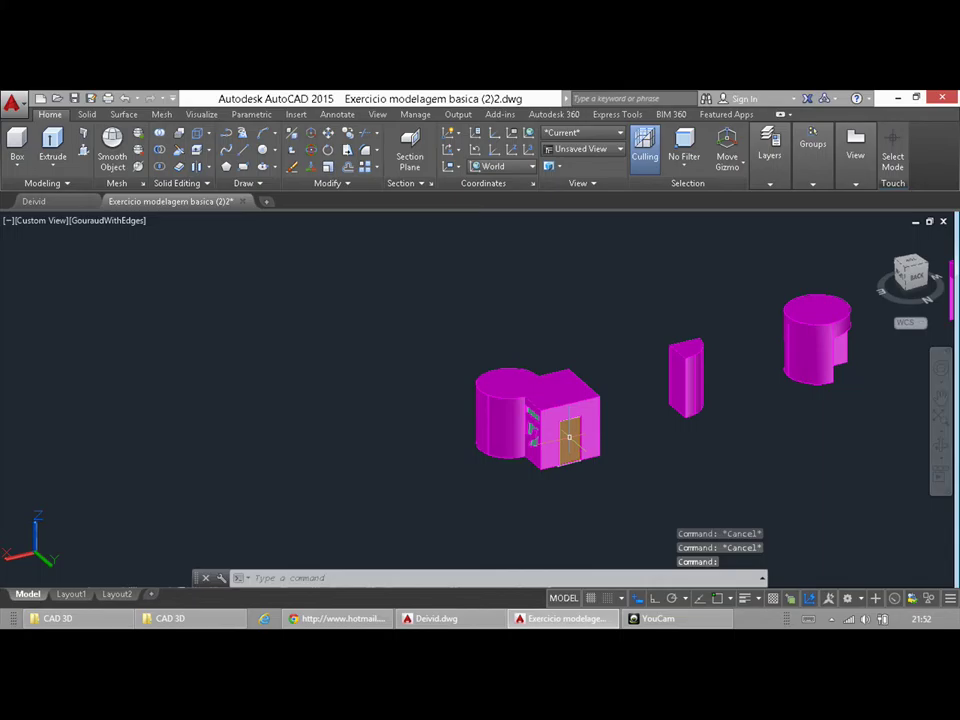
shift+middle_drag(530, 440, 611, 401)
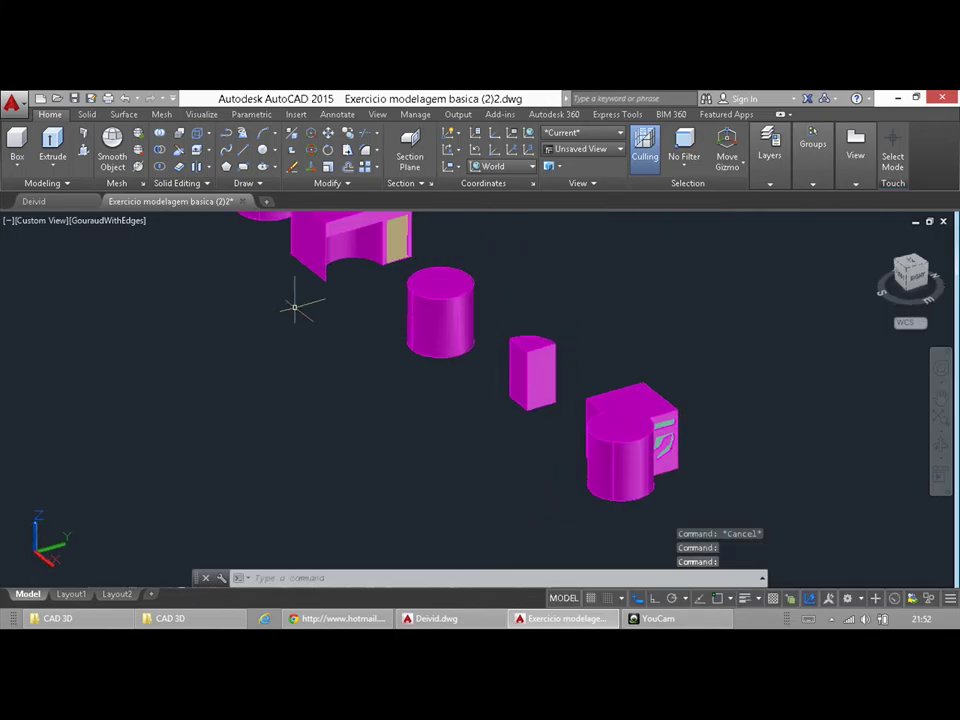
middle_drag(295, 307, 343, 439)
middle_drag(461, 440, 559, 426)
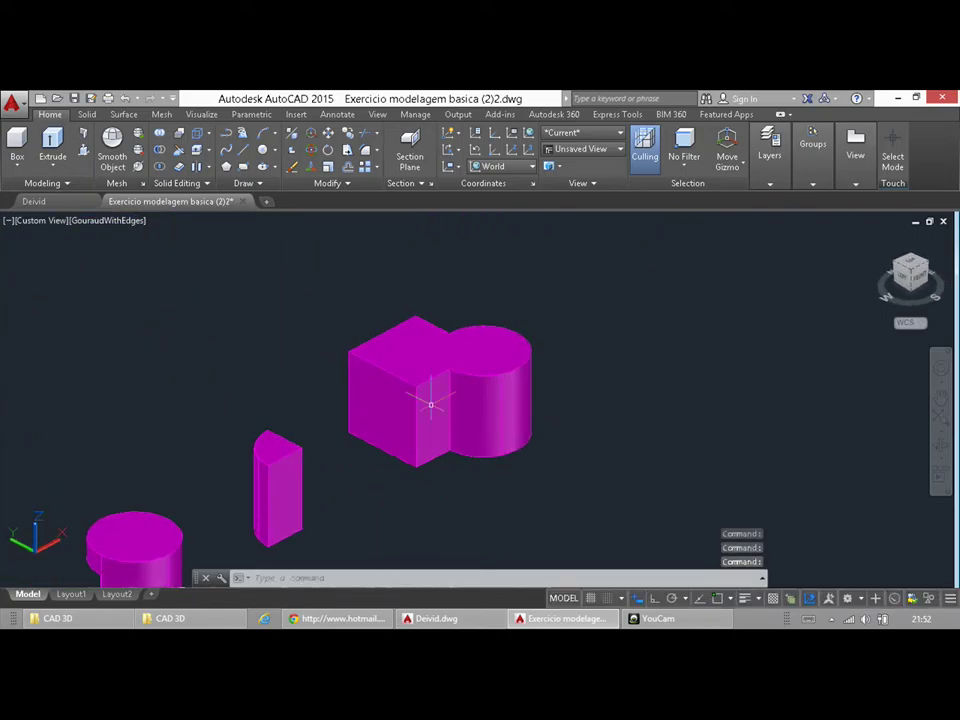
scroll(430, 404, up, 3)
scroll(450, 439, down, 8)
scroll(494, 432, up, 3)
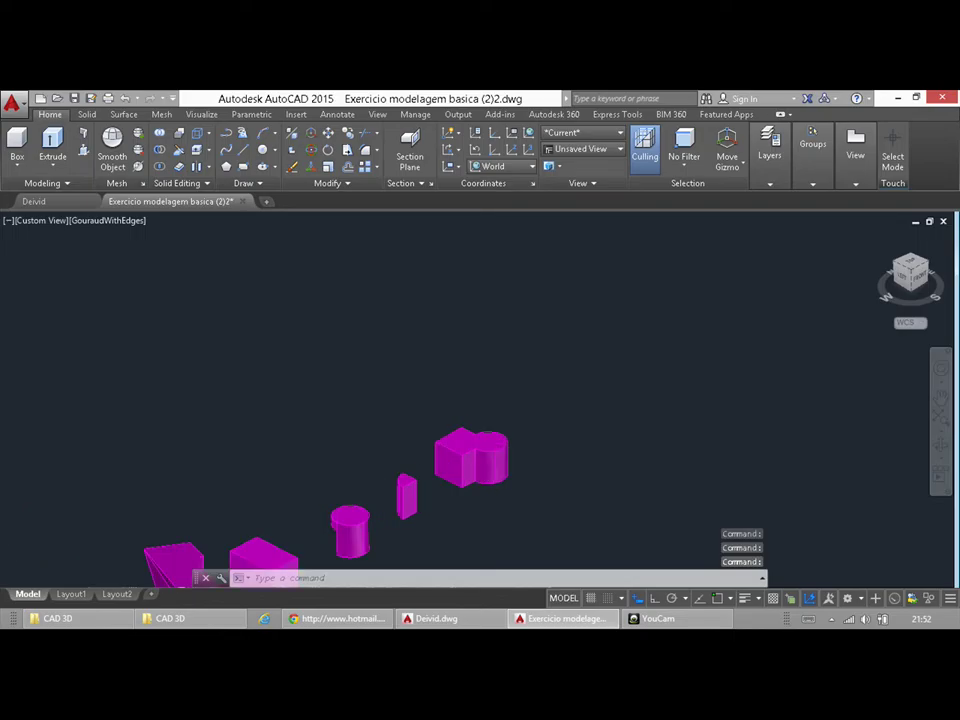
scroll(470, 475, up, 6)
shift+middle_drag(450, 430, 735, 373)
scroll(494, 424, up, 2)
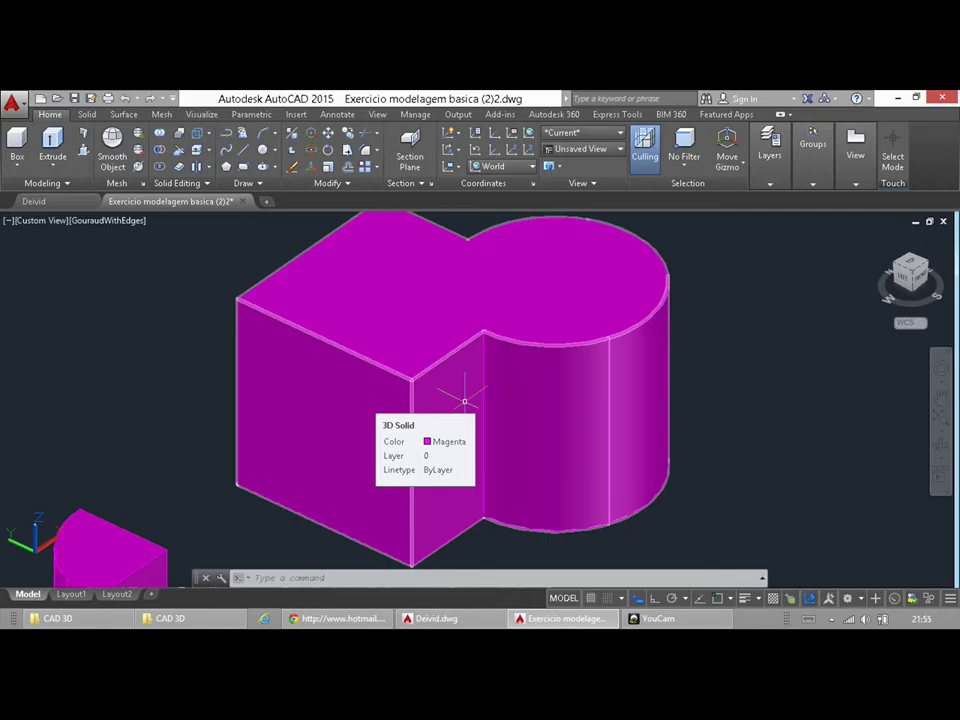
middle_drag(464, 401, 407, 349)
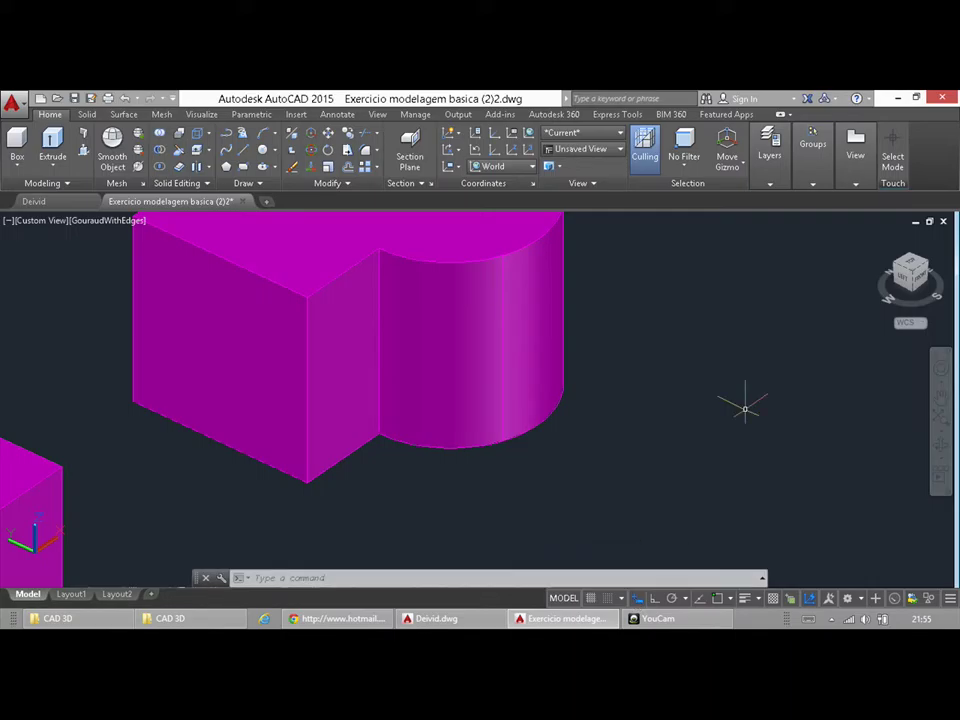
click(769, 150)
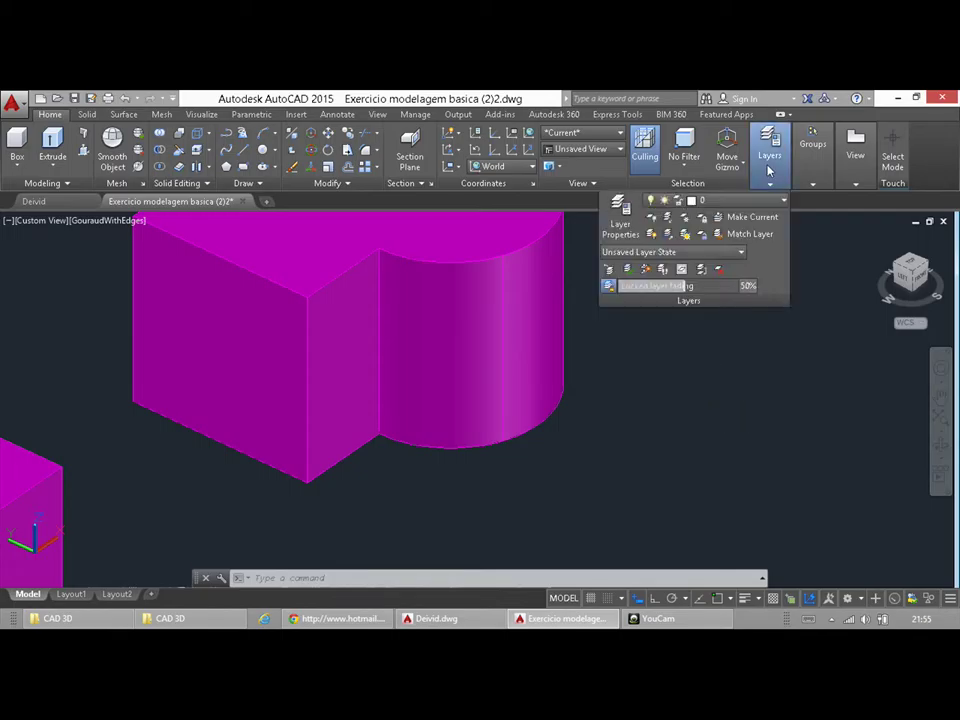
click(746, 204)
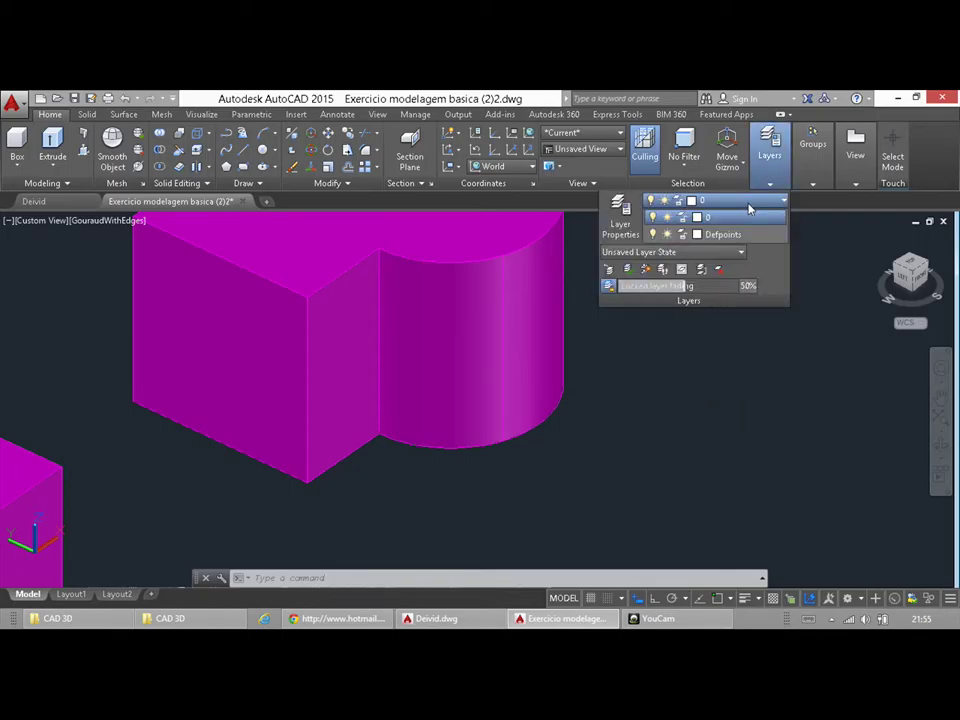
click(812, 150)
click(855, 150)
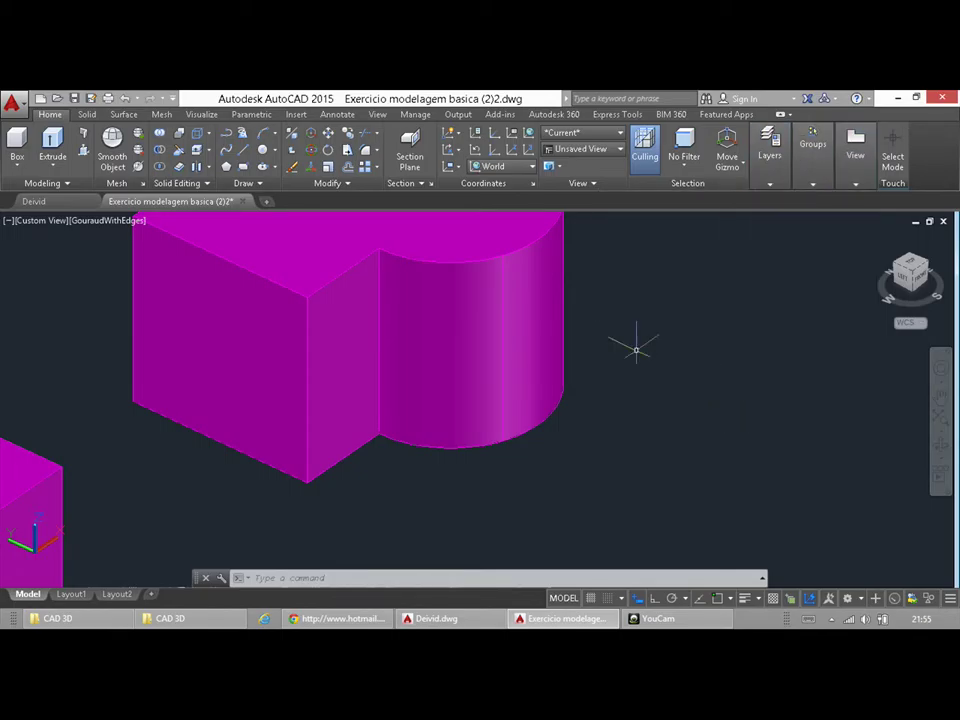
Set the current drawing color to index color 50
text(COL)
key(Return)
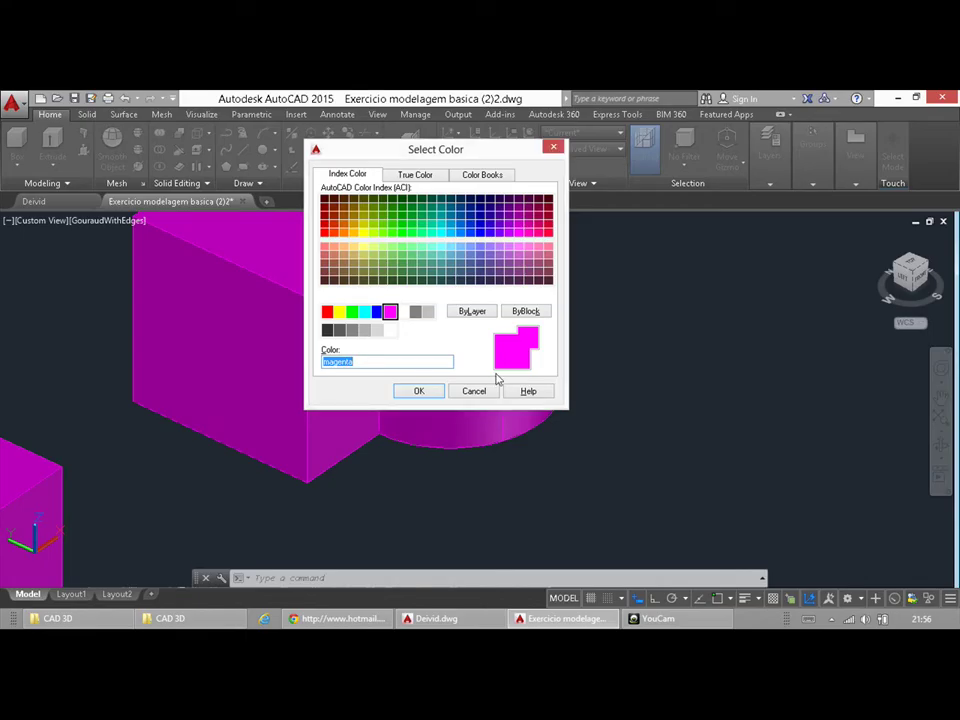
click(363, 226)
click(363, 233)
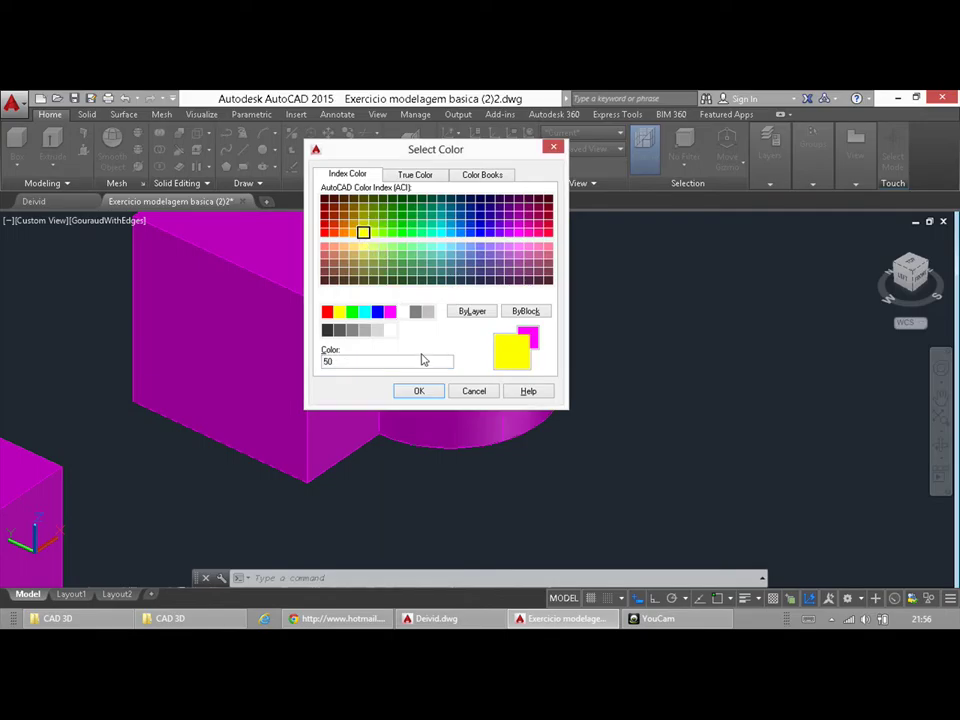
click(421, 392)
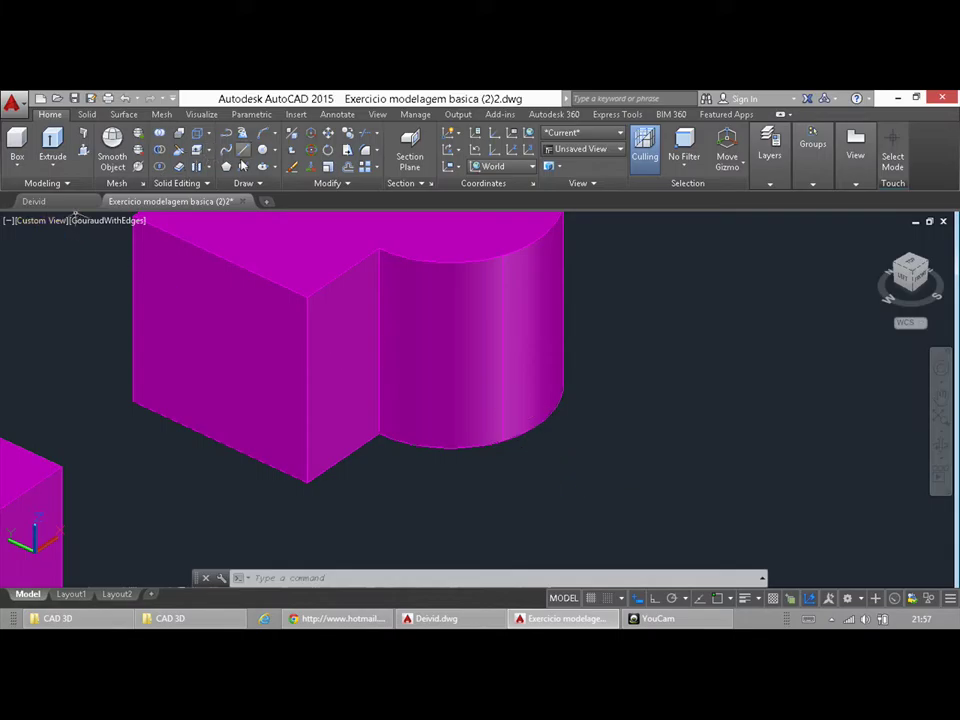
Draw a 0.1 by 0.5 rectangle on the ground plane in front of the combined solid's flat-walled block
click(242, 166)
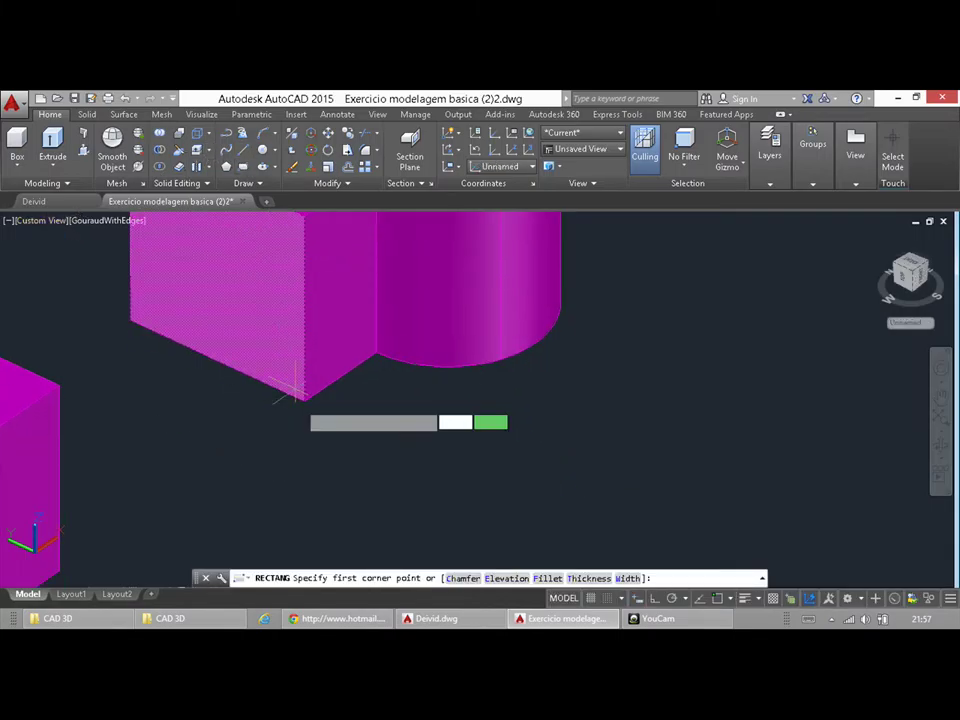
click(341, 482)
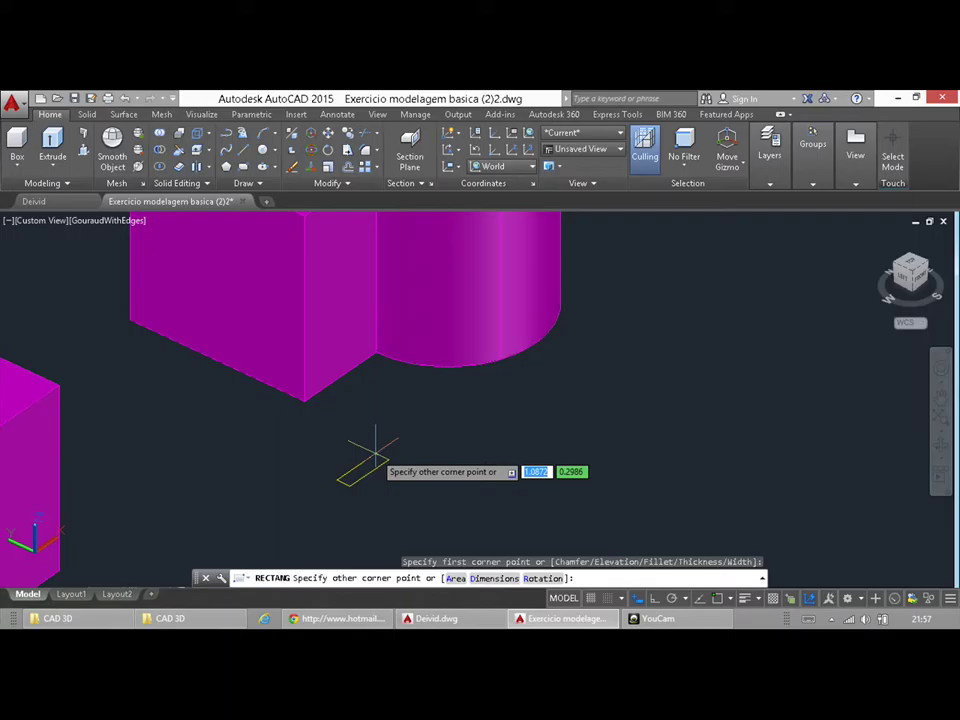
text(-1)
key(Tab)
text(-.5)
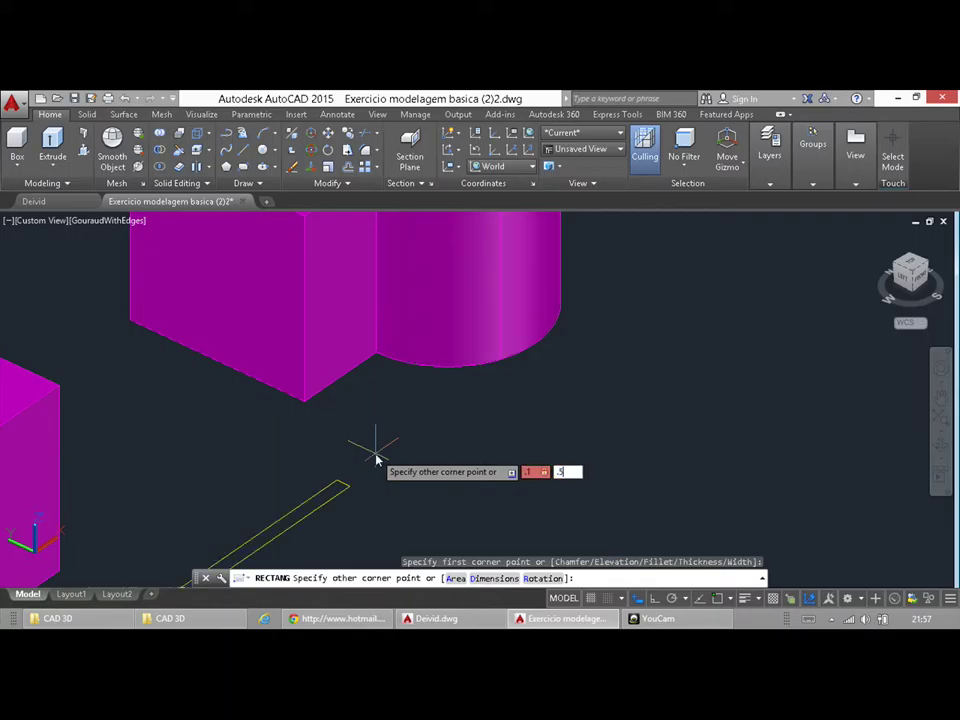
key(Return)
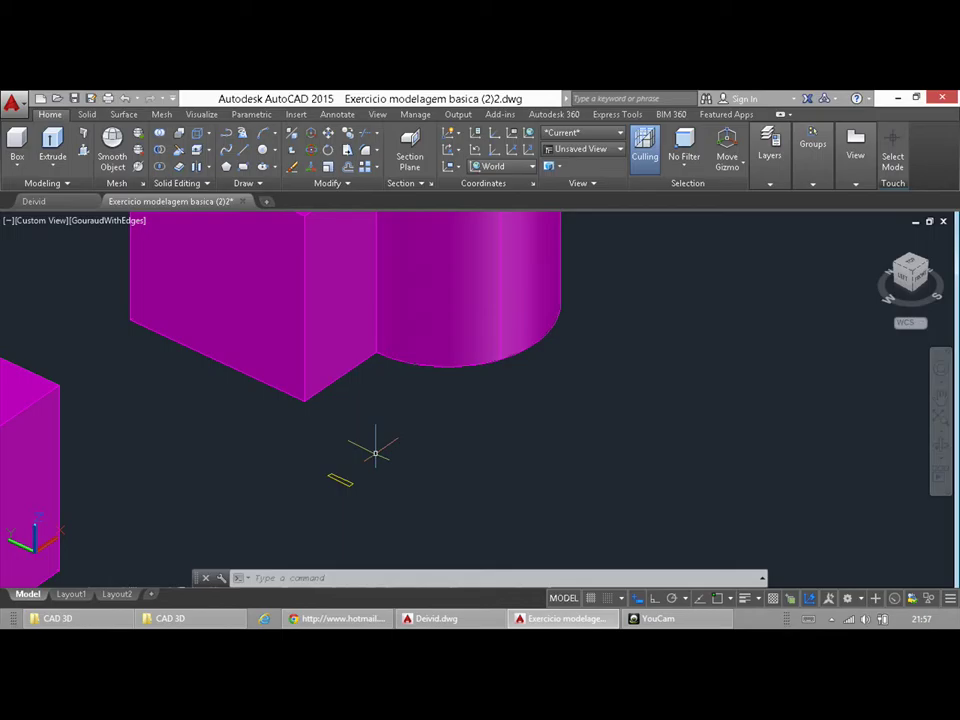
shift+middle_drag(300, 403, 182, 438)
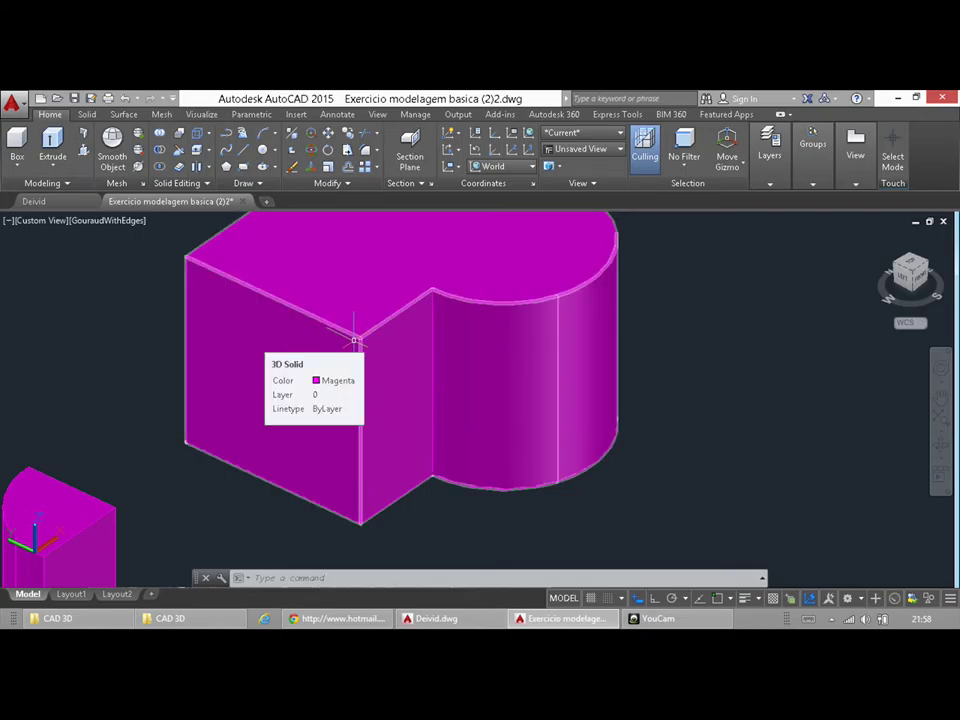
middle_drag(332, 394, 325, 338)
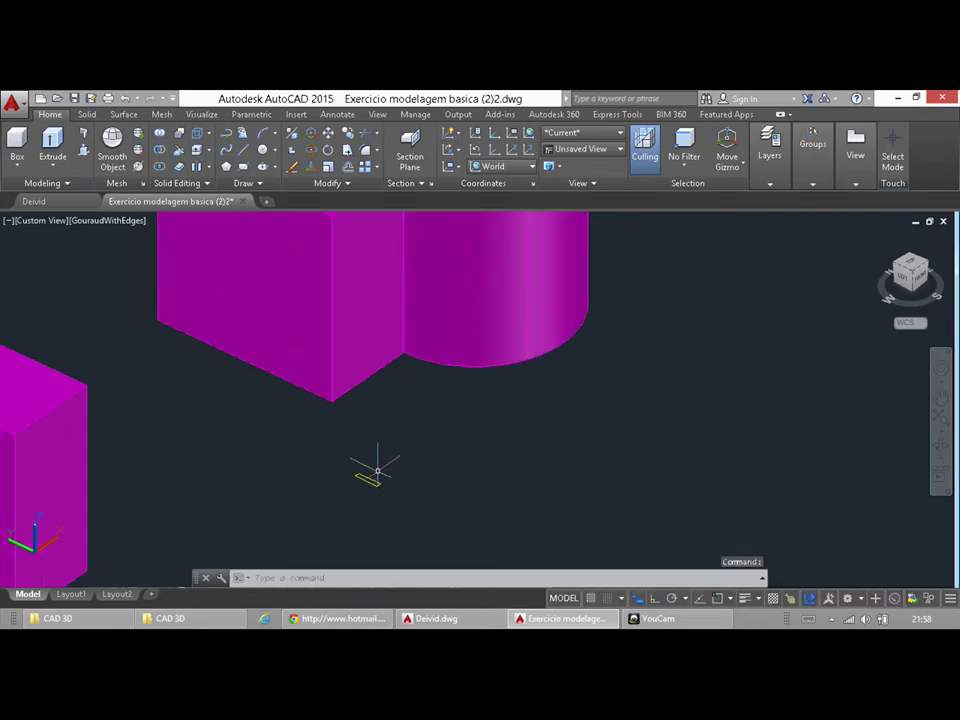
middle_drag(296, 395, 334, 538)
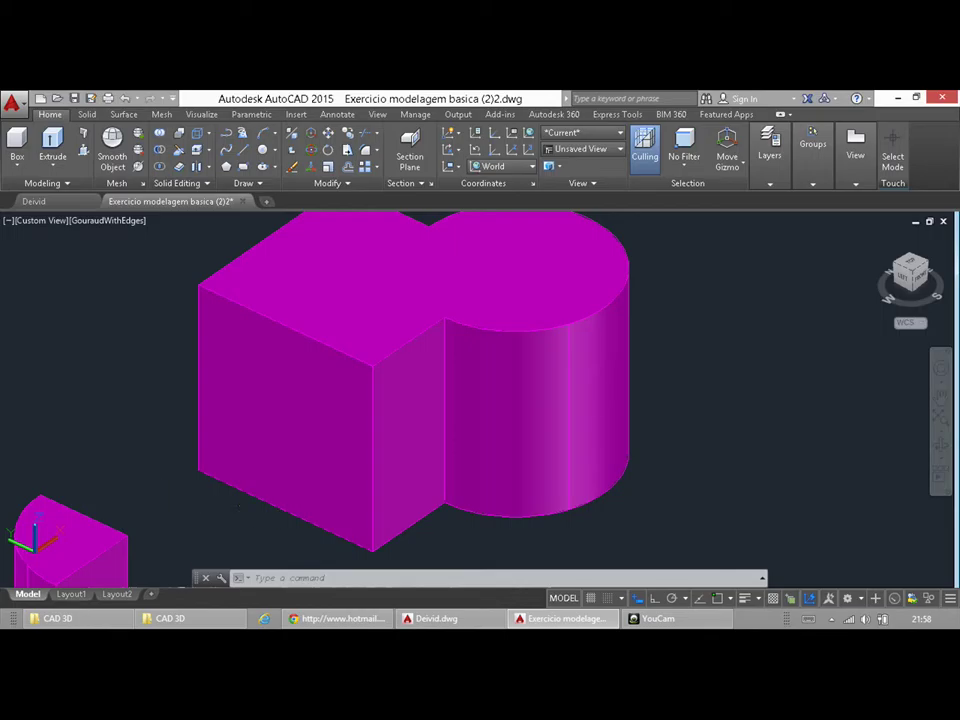
middle_drag(270, 521, 274, 369)
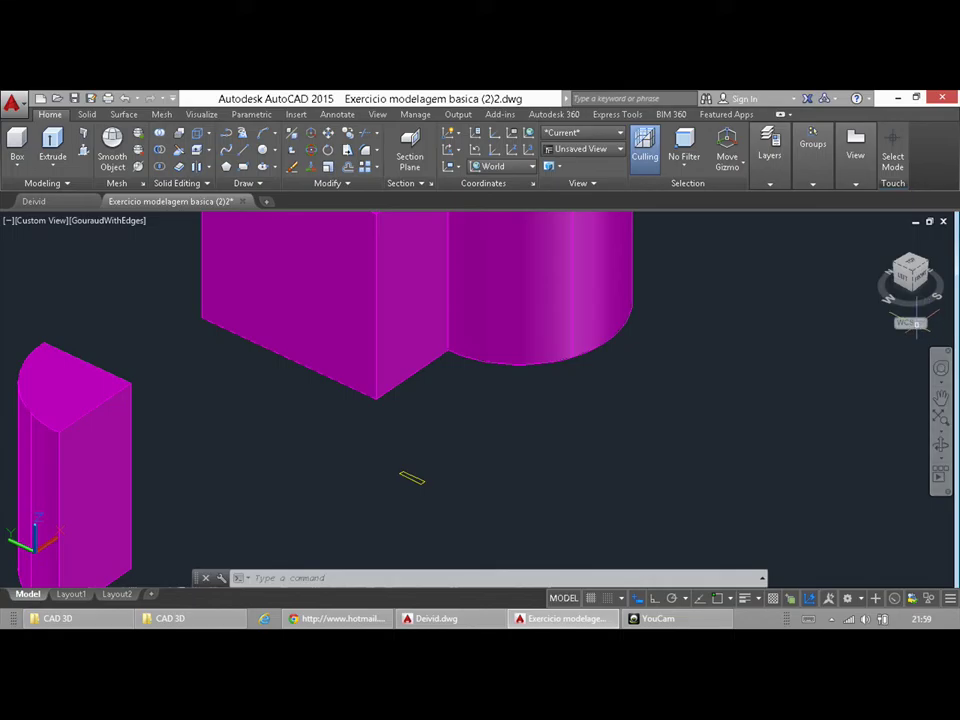
click(916, 325)
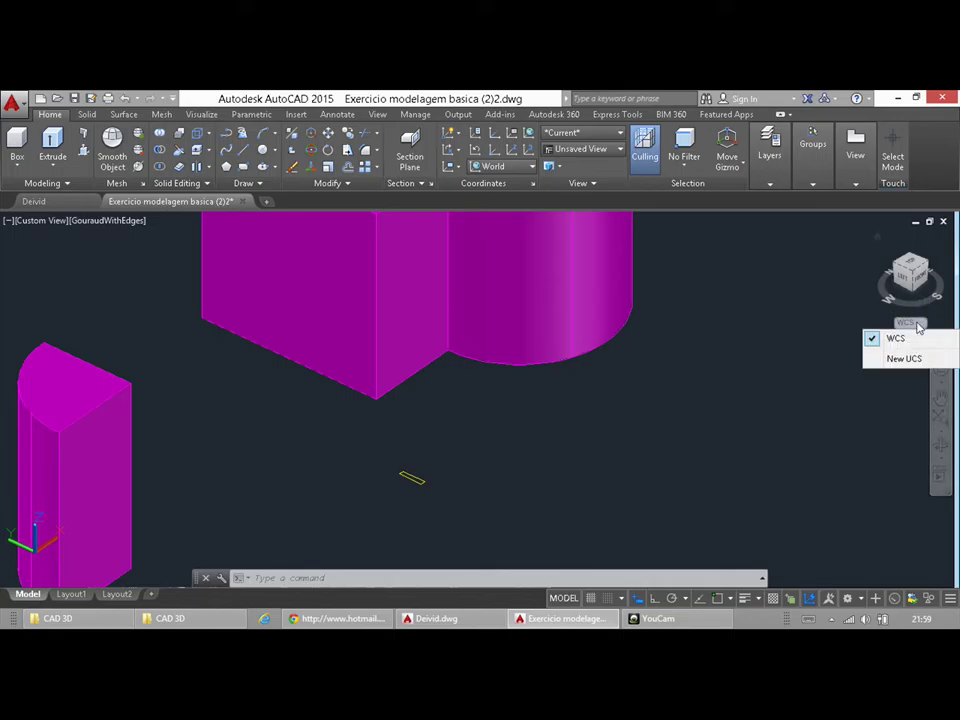
click(499, 170)
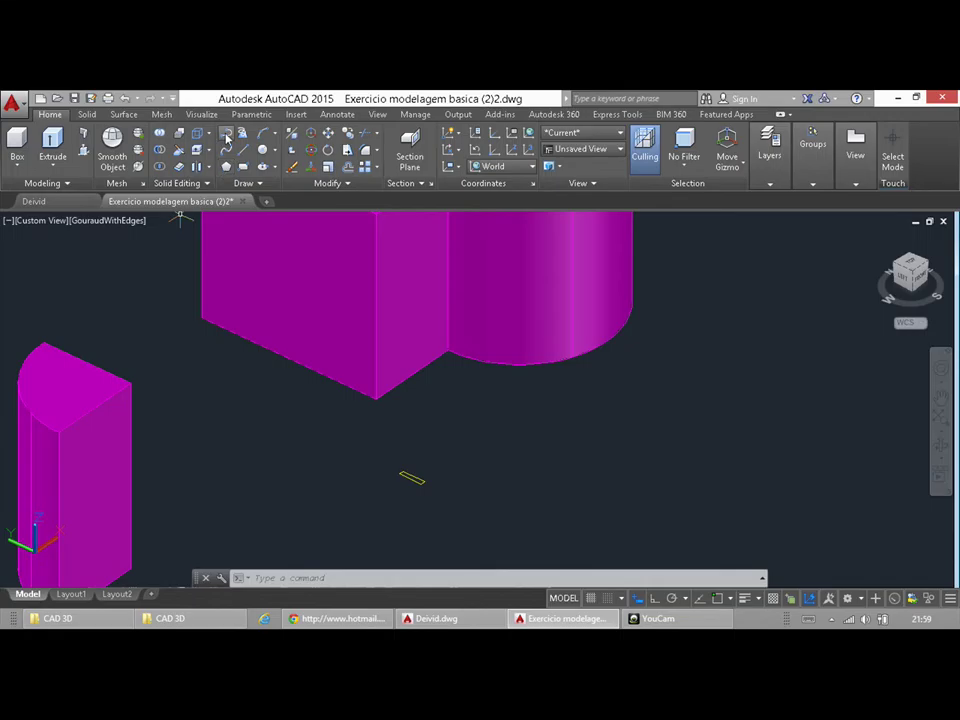
Turn off Dynamic UCS and draw a second 0.1 by 0.5 rectangle on the ground plane in front of the rounded part
click(242, 168)
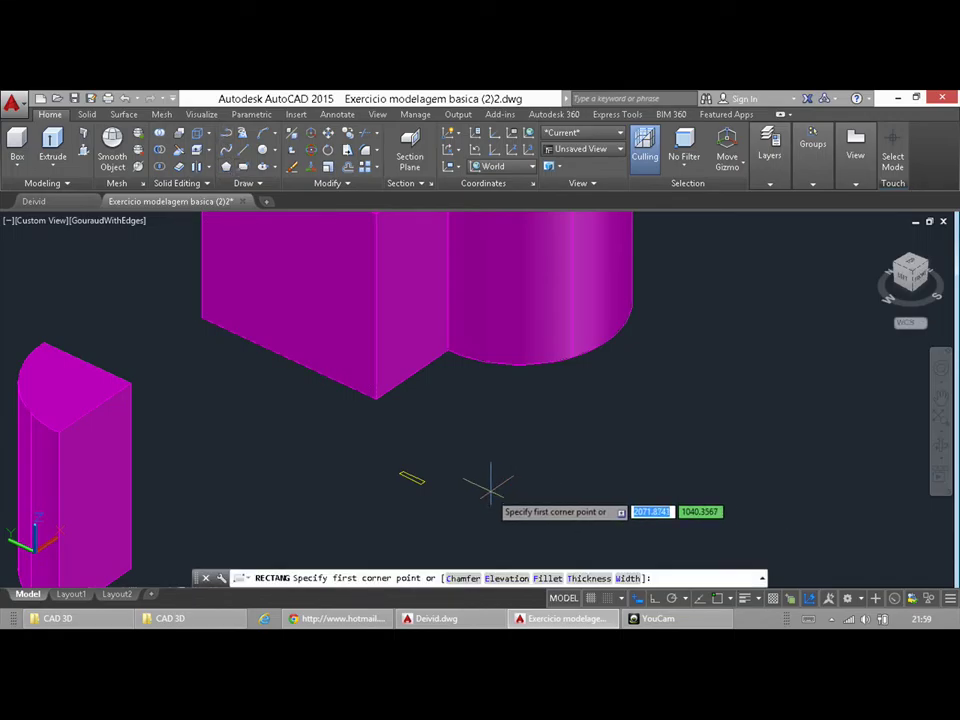
click(809, 599)
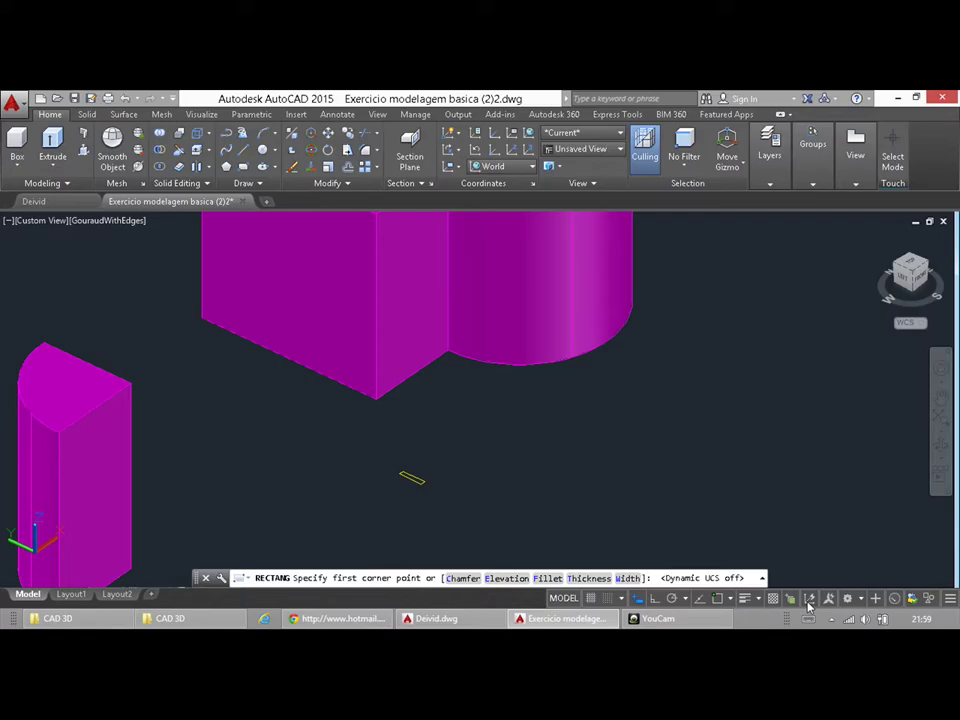
click(528, 466)
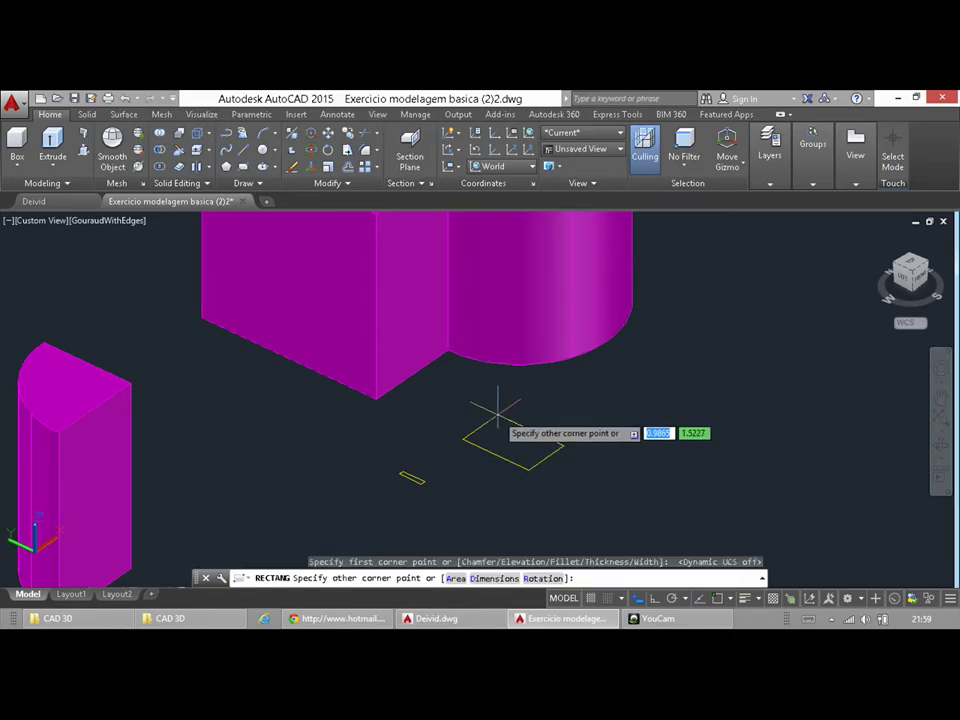
text(.1)
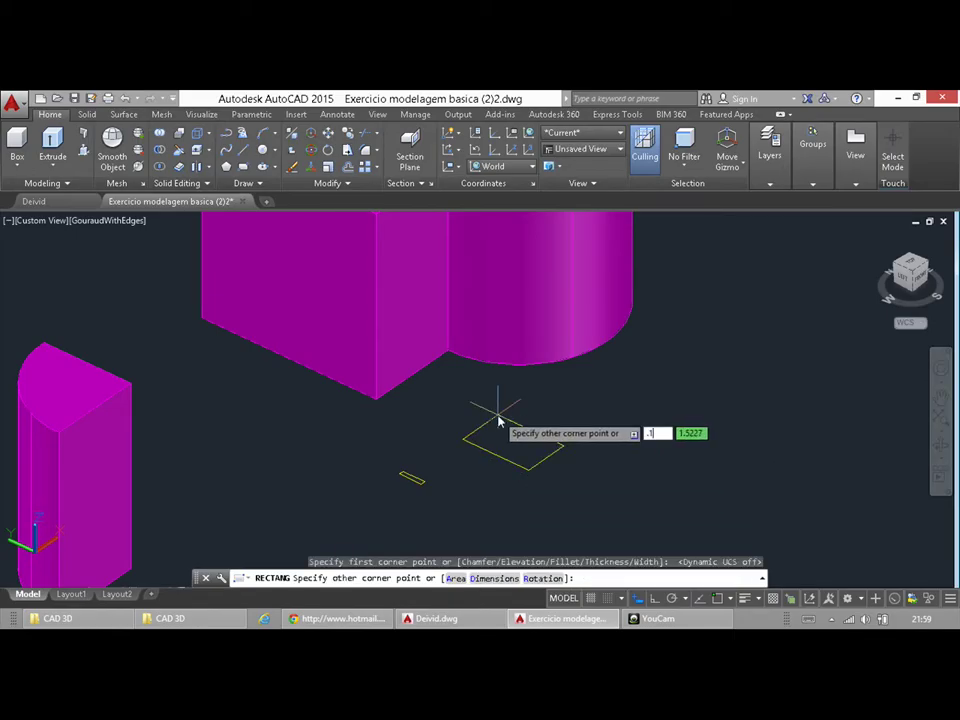
key(Tab)
text(.5)
key(Return)
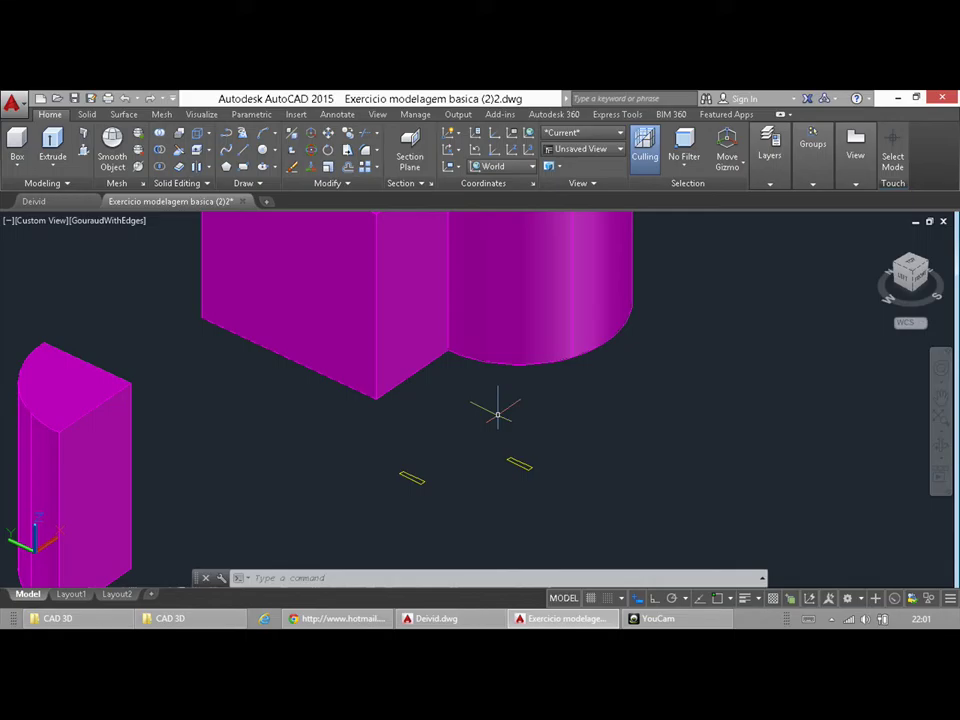
With object snap on, trace a 3D polyline up the block's outer vertical edge, along two top edges and down the edge beside the rounded part
middle_drag(403, 381, 450, 503)
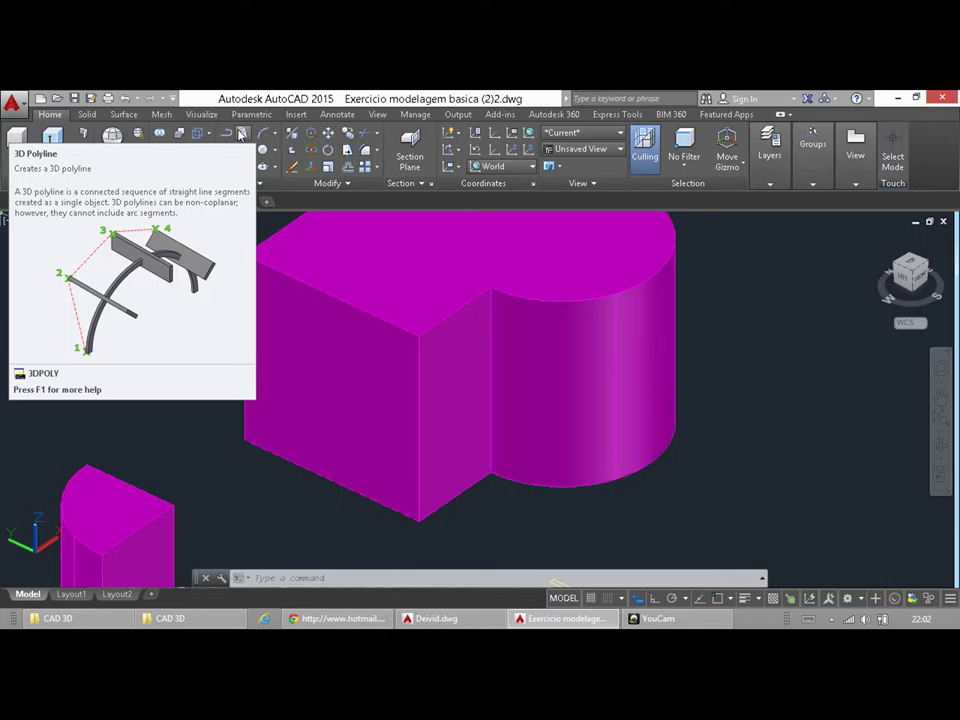
click(241, 134)
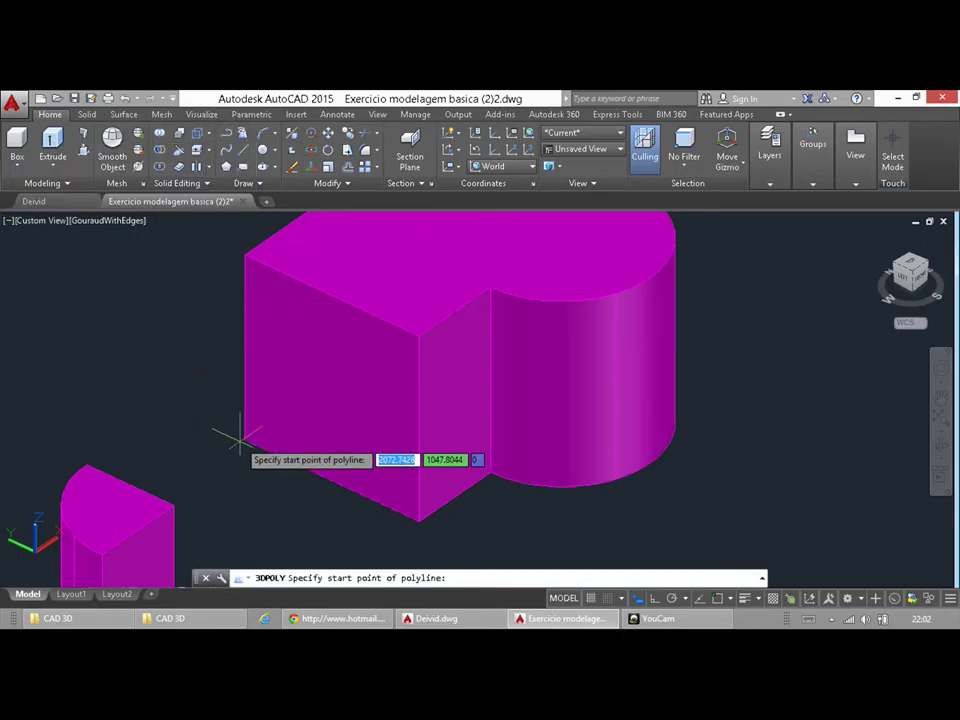
click(716, 599)
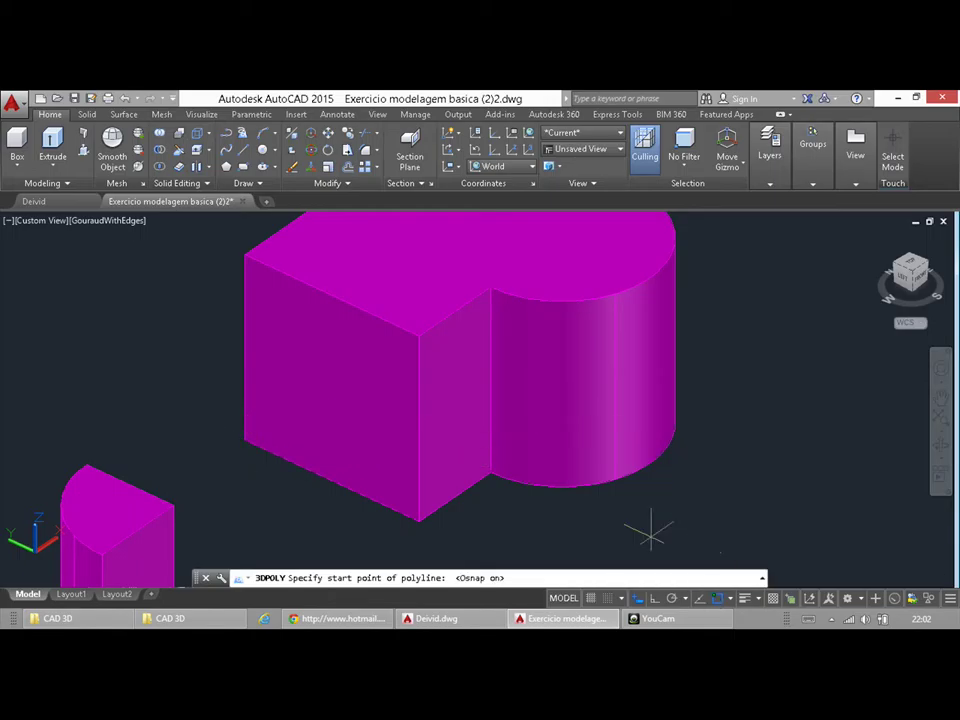
click(244, 440)
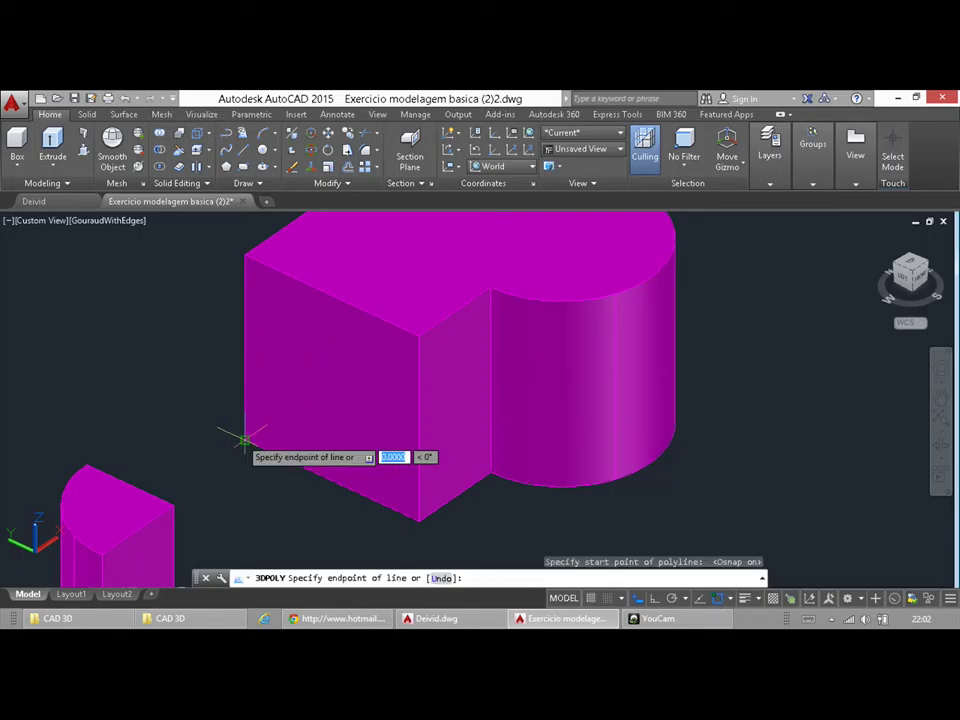
click(244, 254)
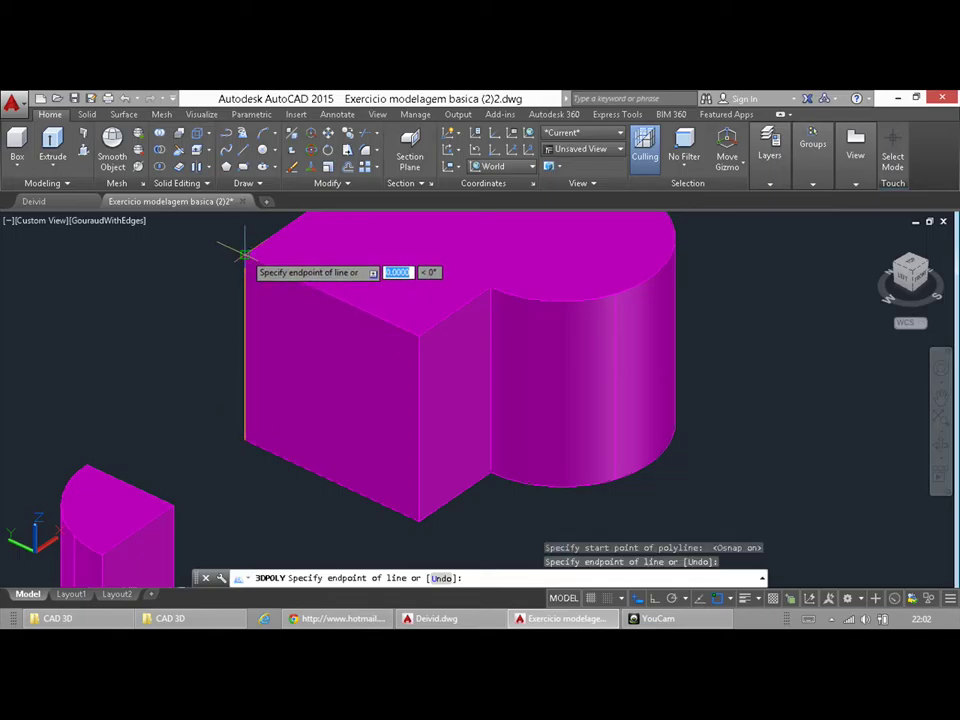
click(419, 336)
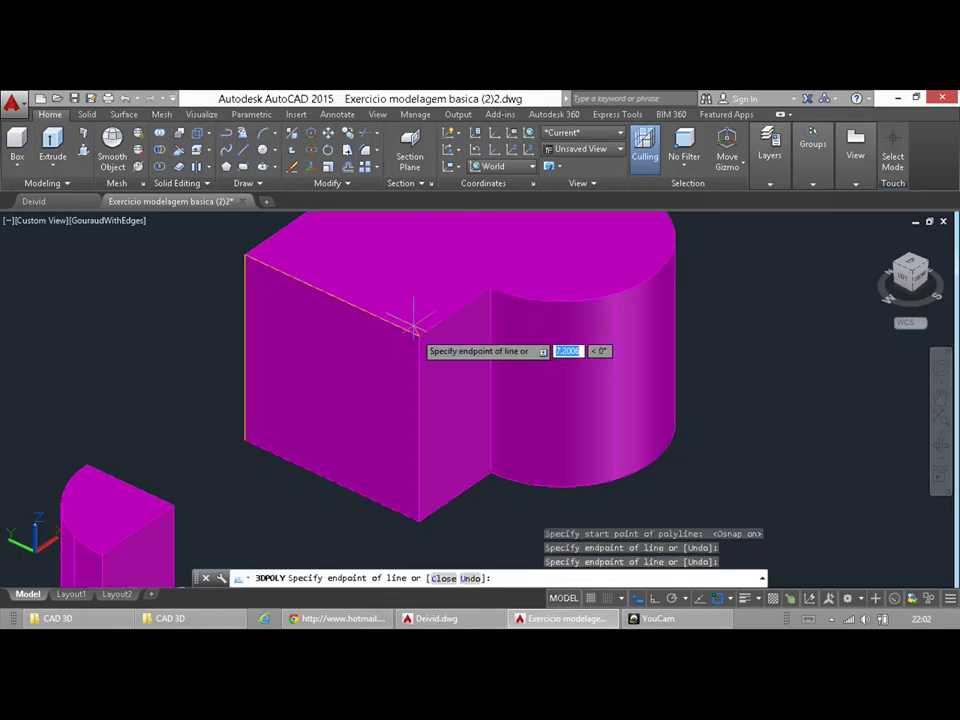
click(490, 285)
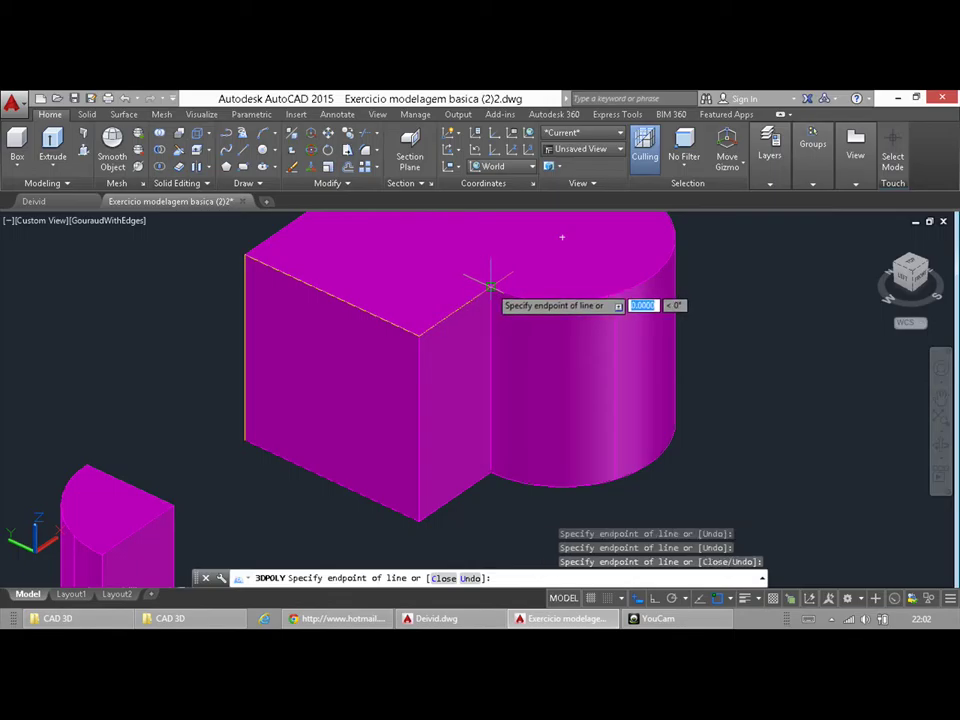
click(490, 470)
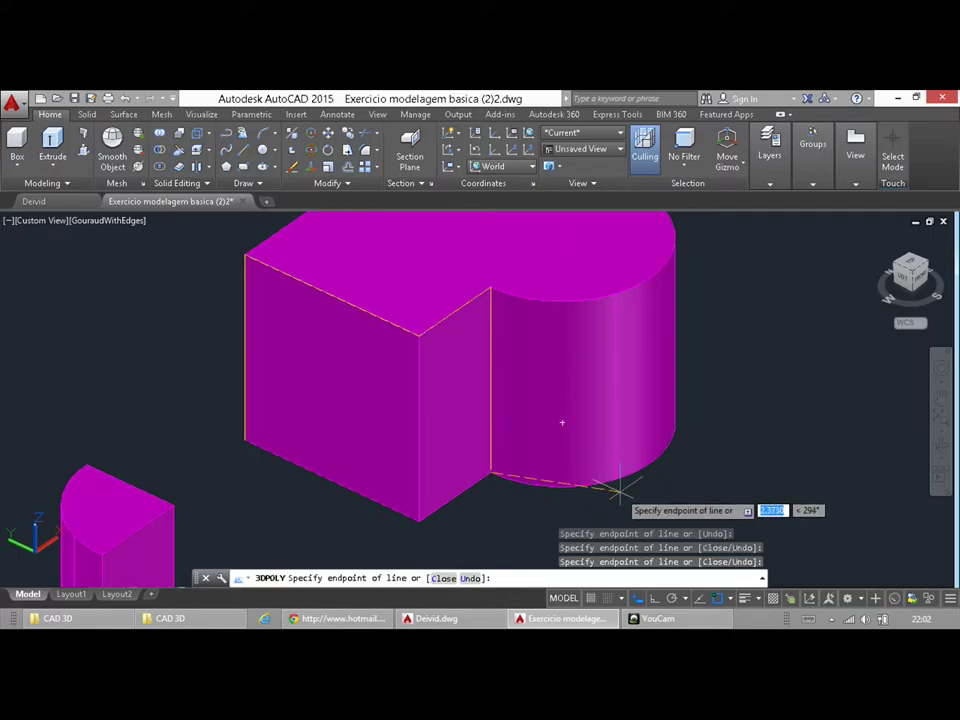
key(Escape)
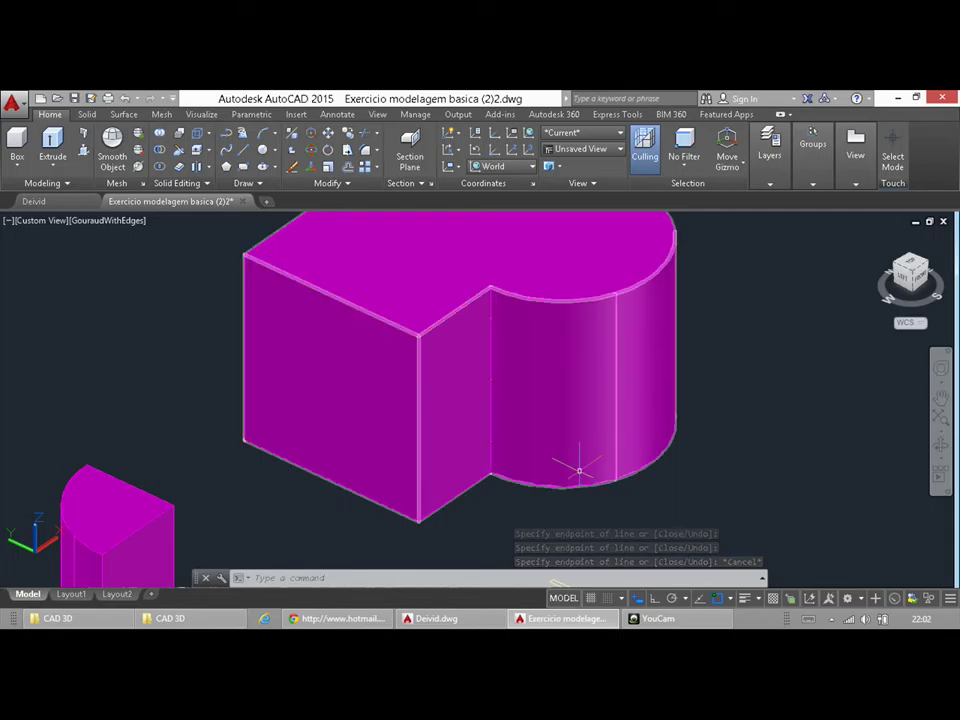
scroll(580, 480, down, 4)
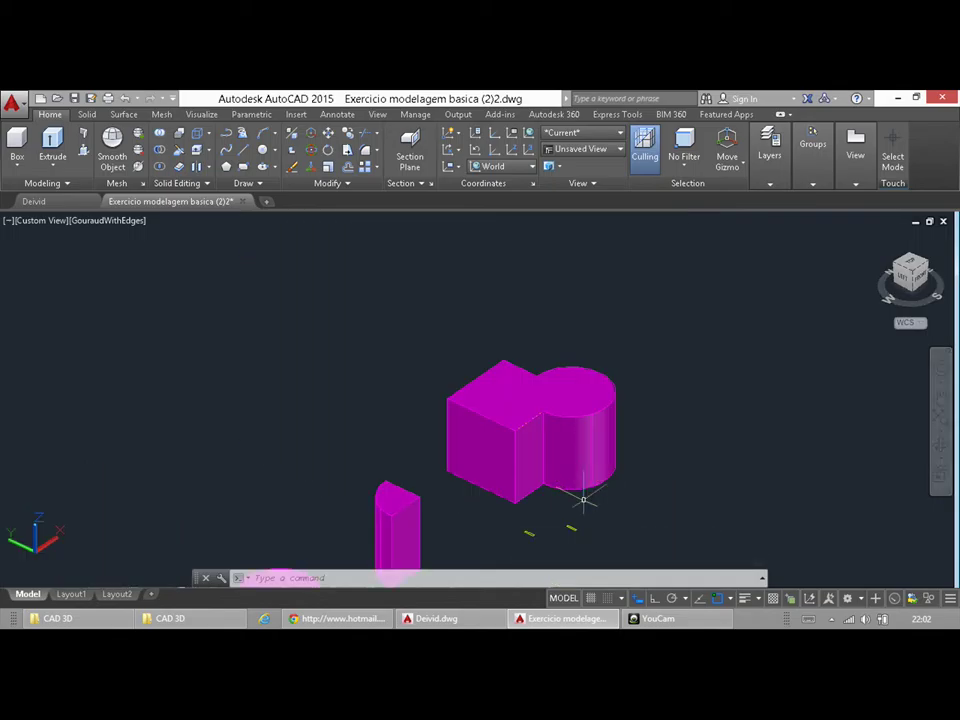
scroll(563, 525, up, 3)
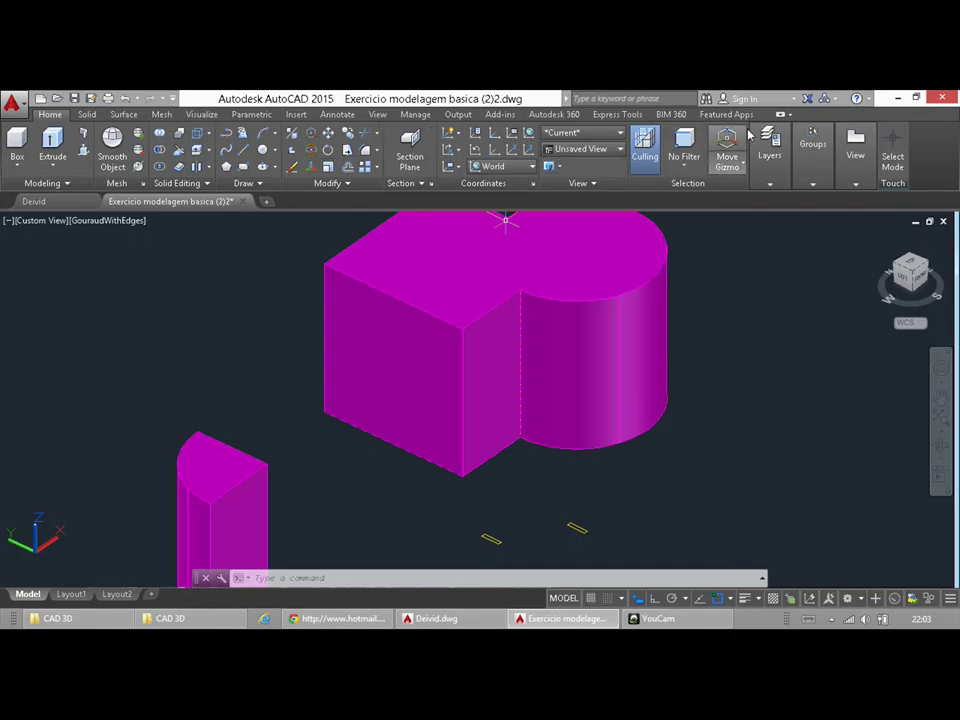
mouse_move(851, 158)
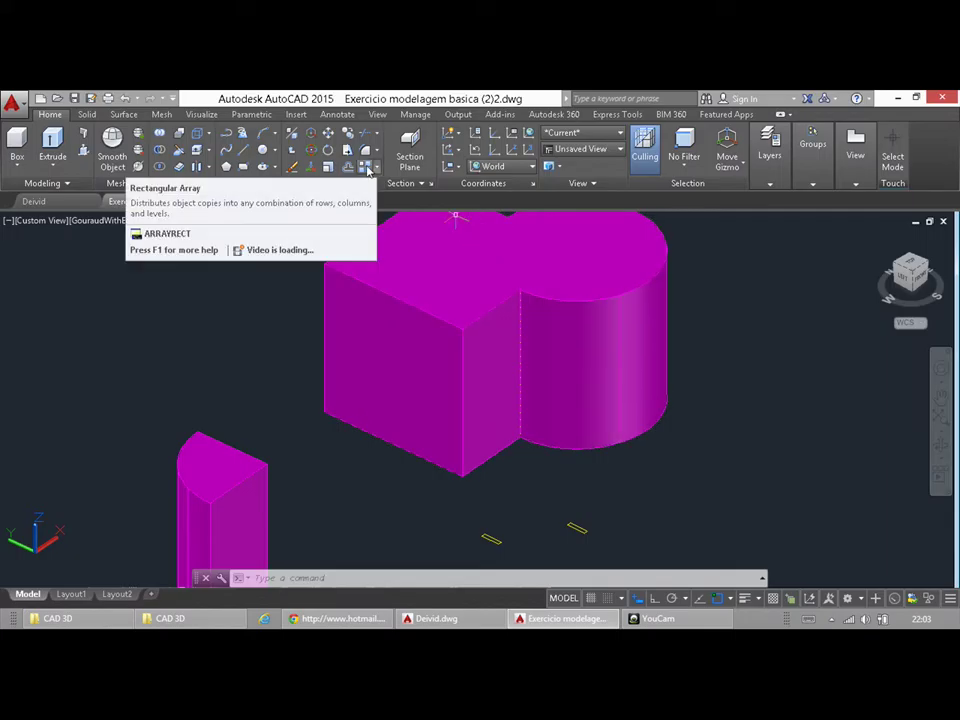
right_click(941, 166)
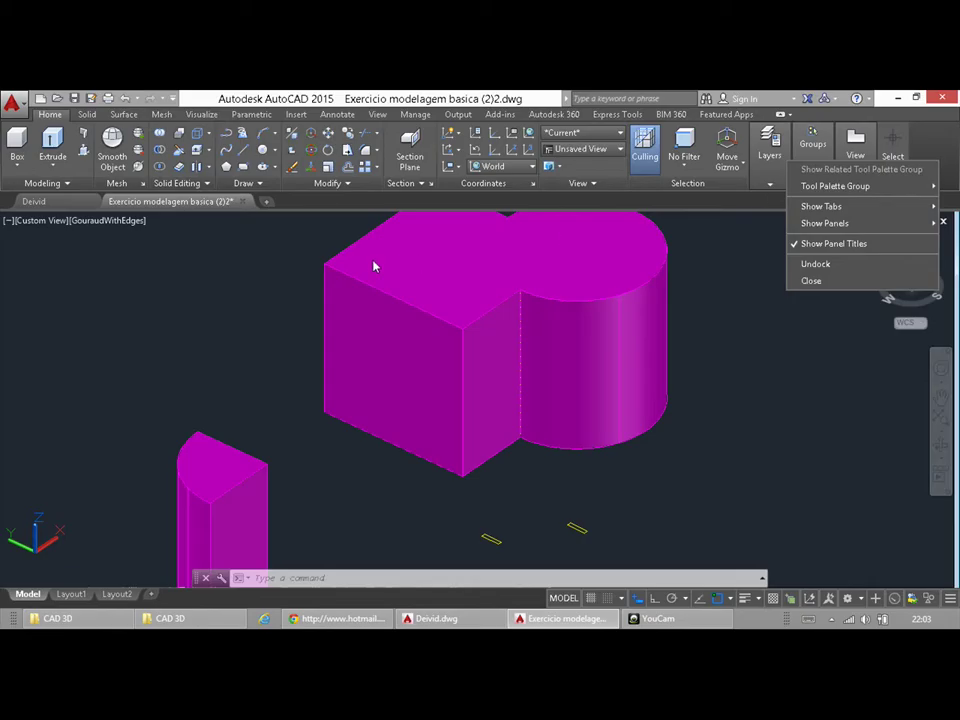
click(251, 291)
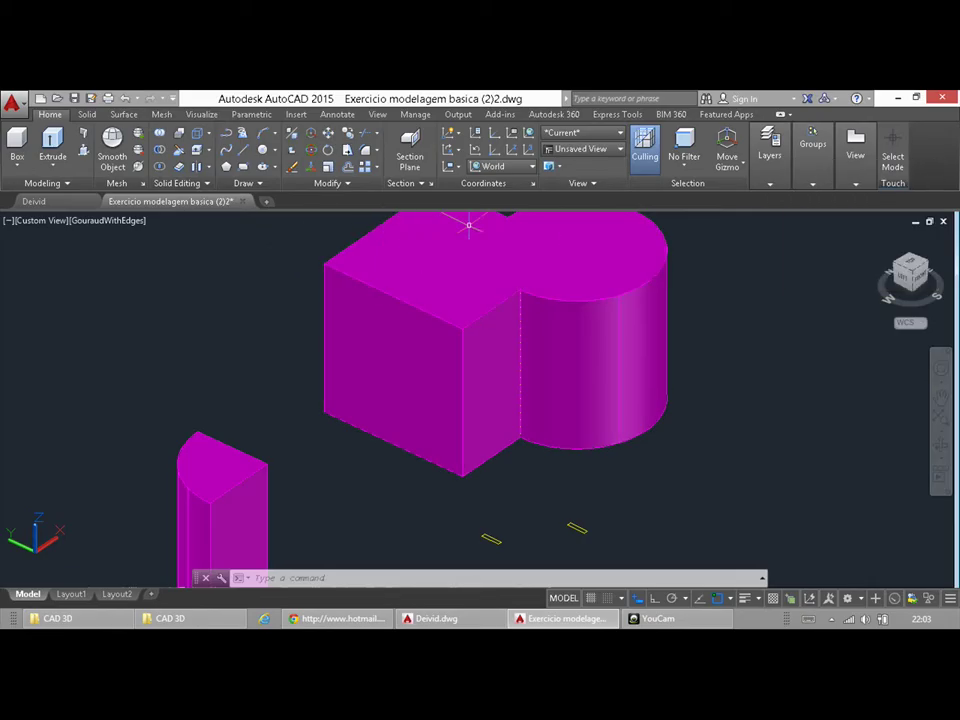
key(Escape)
key(Escape)
key(Escape)
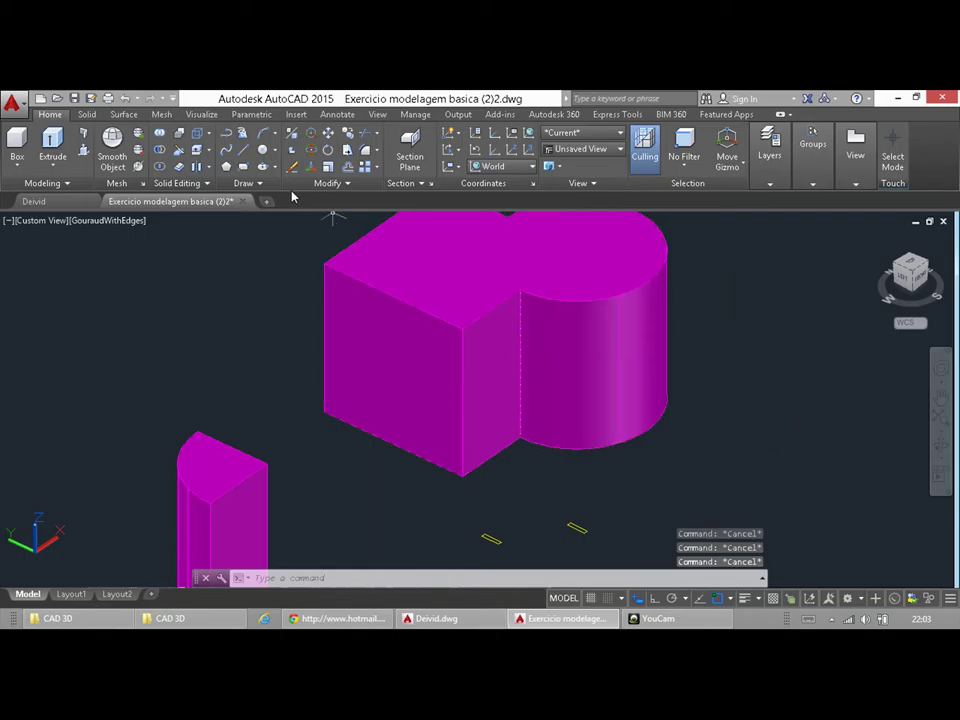
click(855, 183)
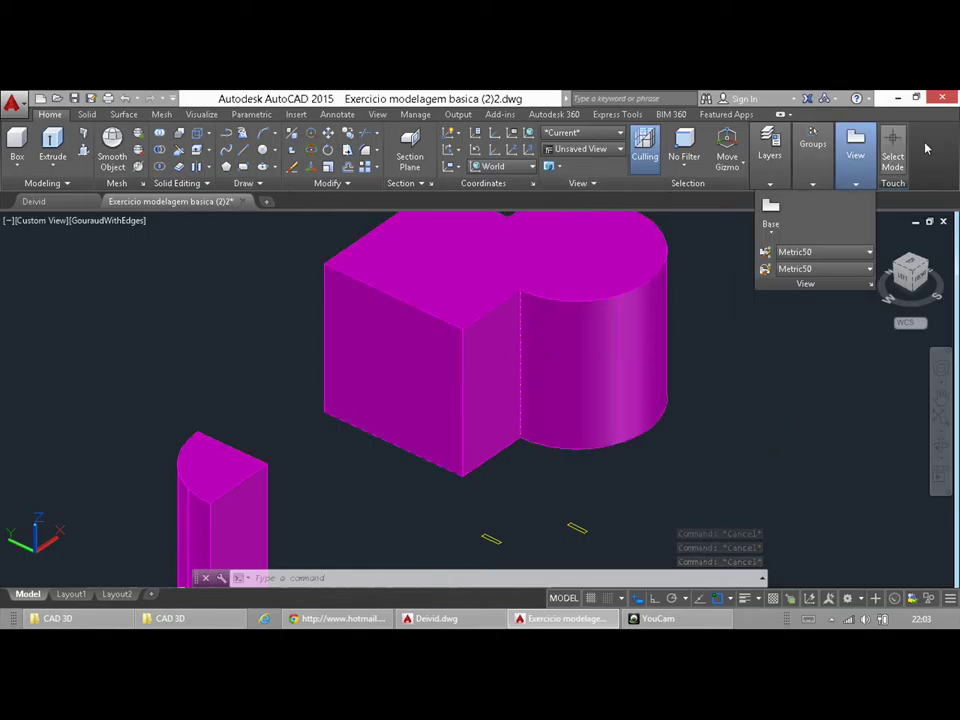
right_click(935, 145)
mouse_move(816, 188)
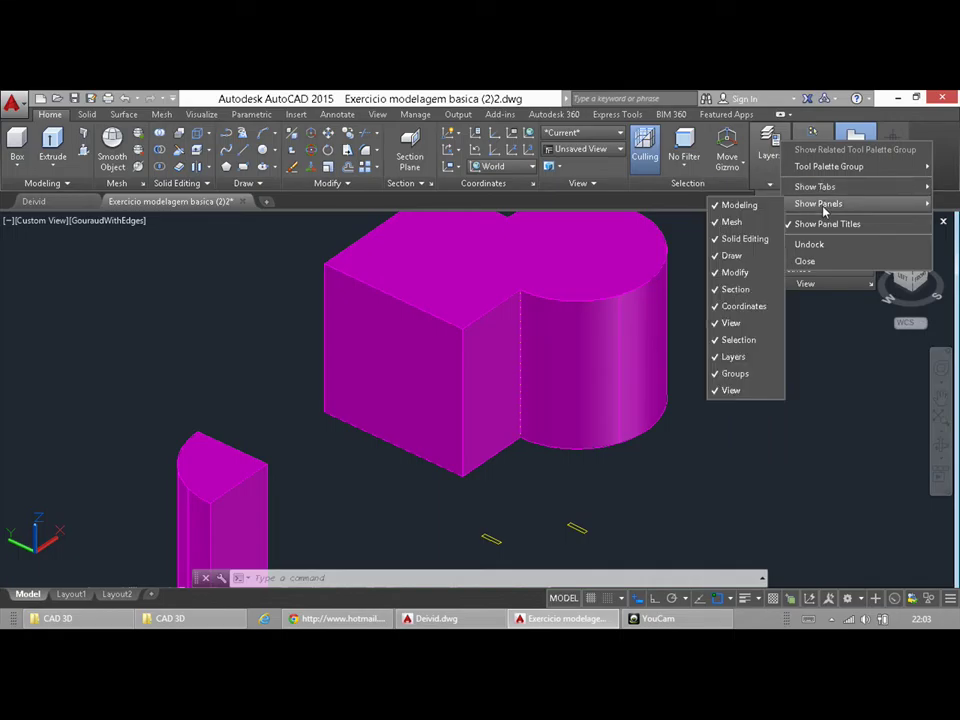
click(948, 155)
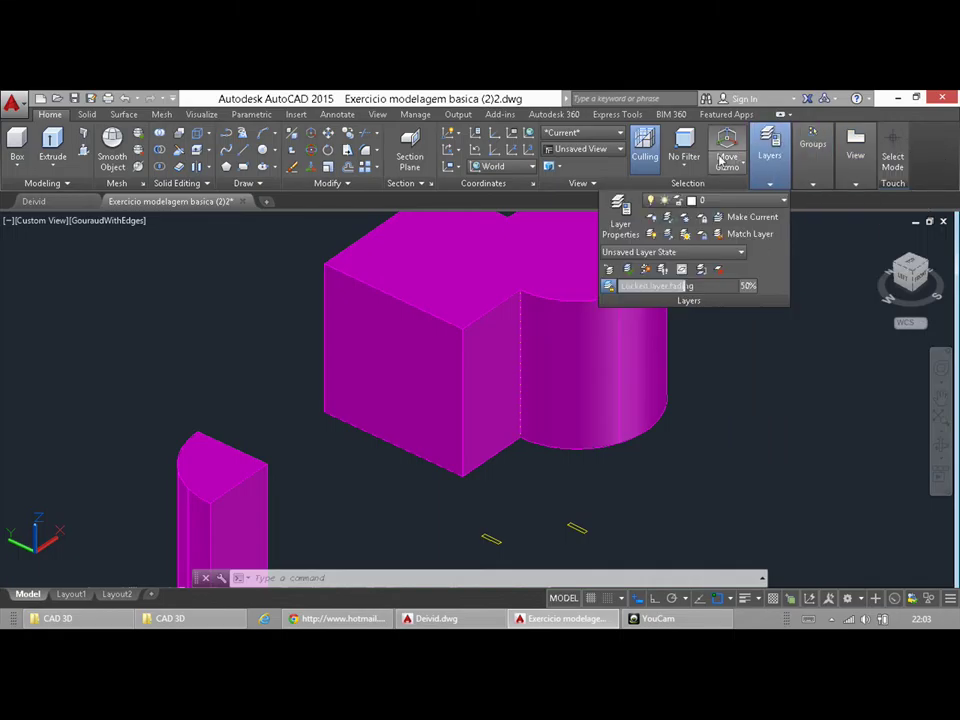
click(594, 187)
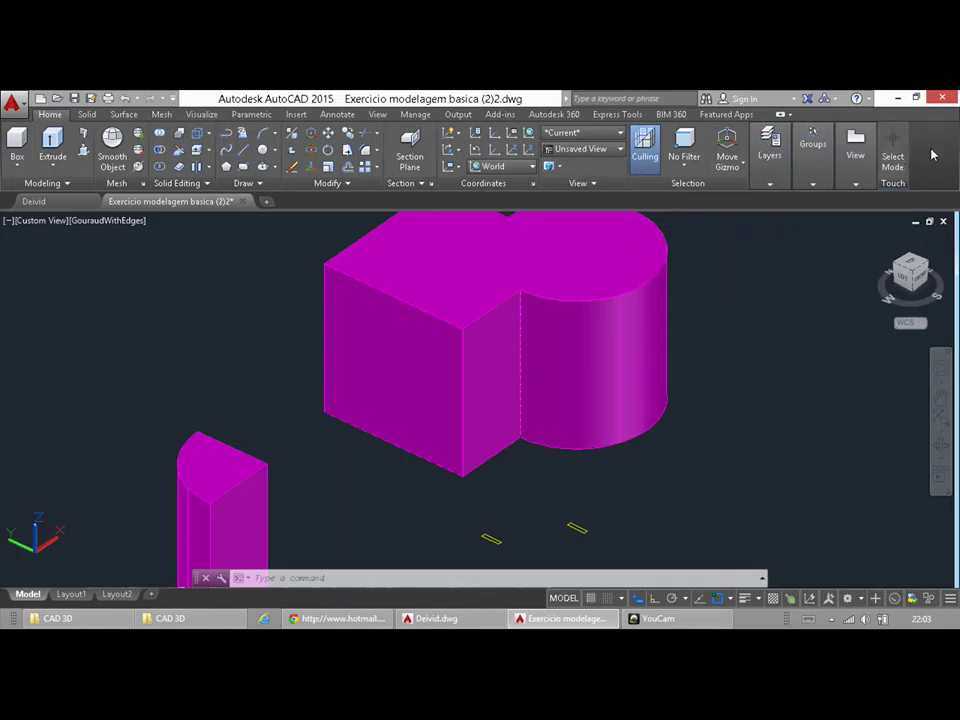
click(899, 97)
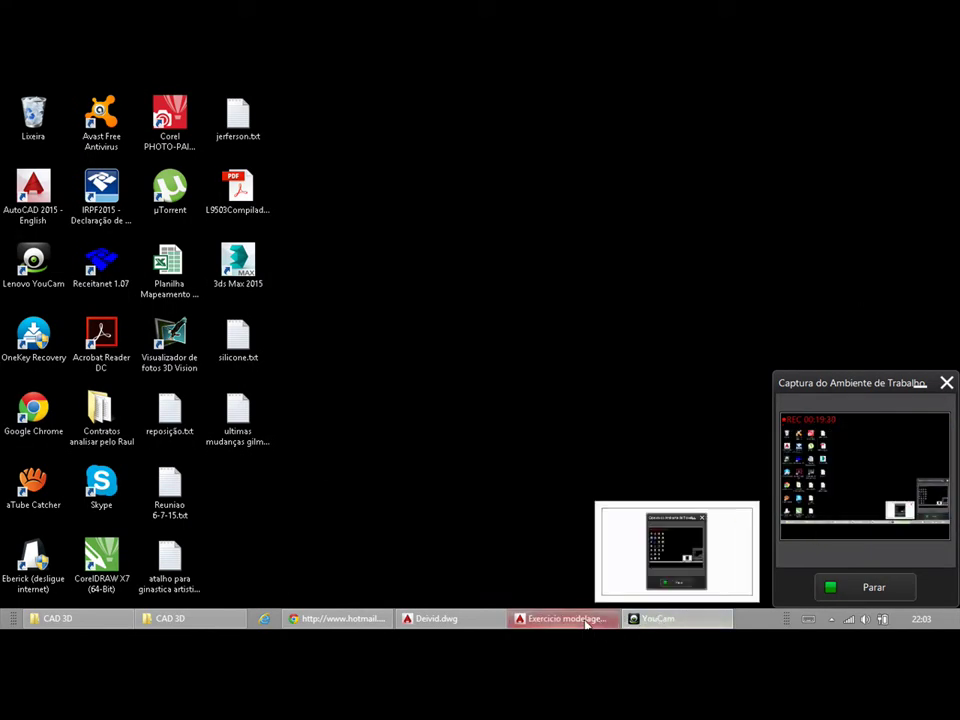
mouse_move(328, 622)
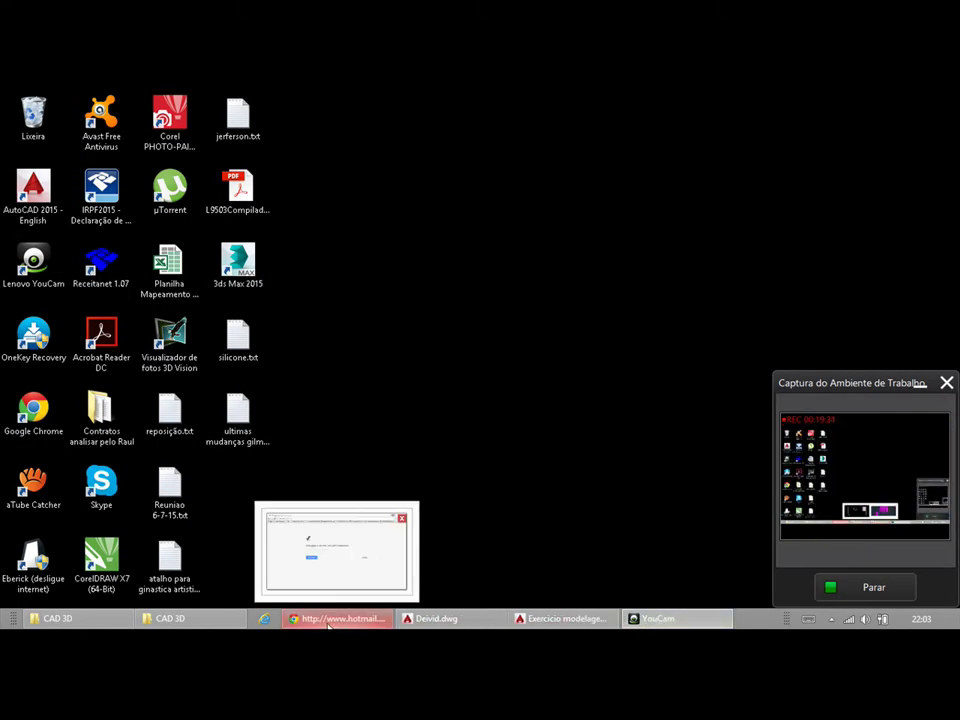
click(561, 619)
click(510, 102)
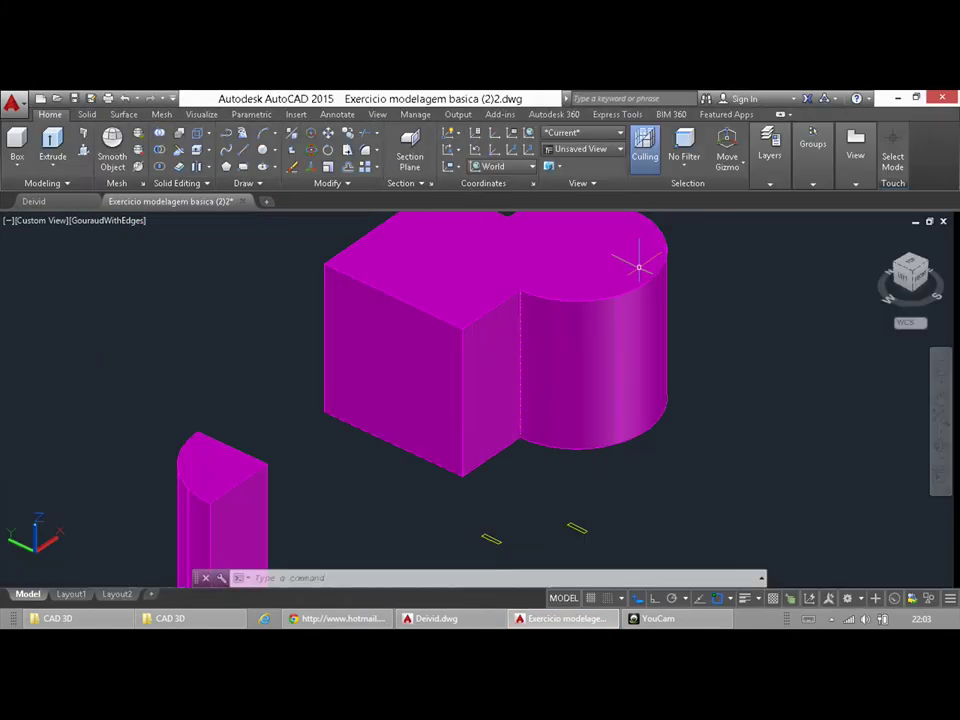
click(769, 152)
click(769, 152)
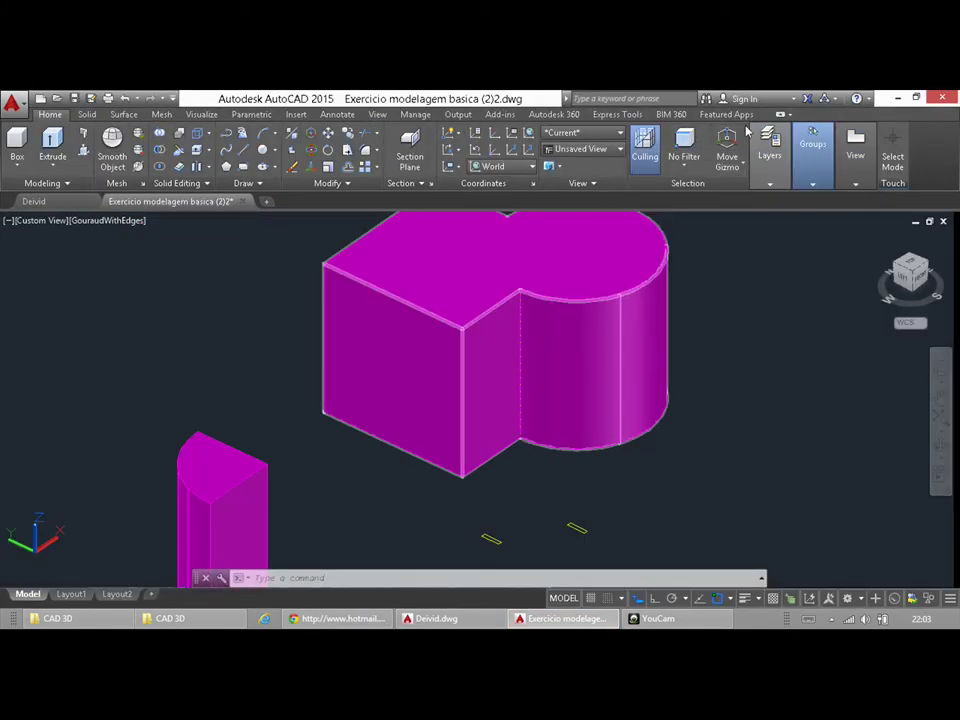
click(769, 152)
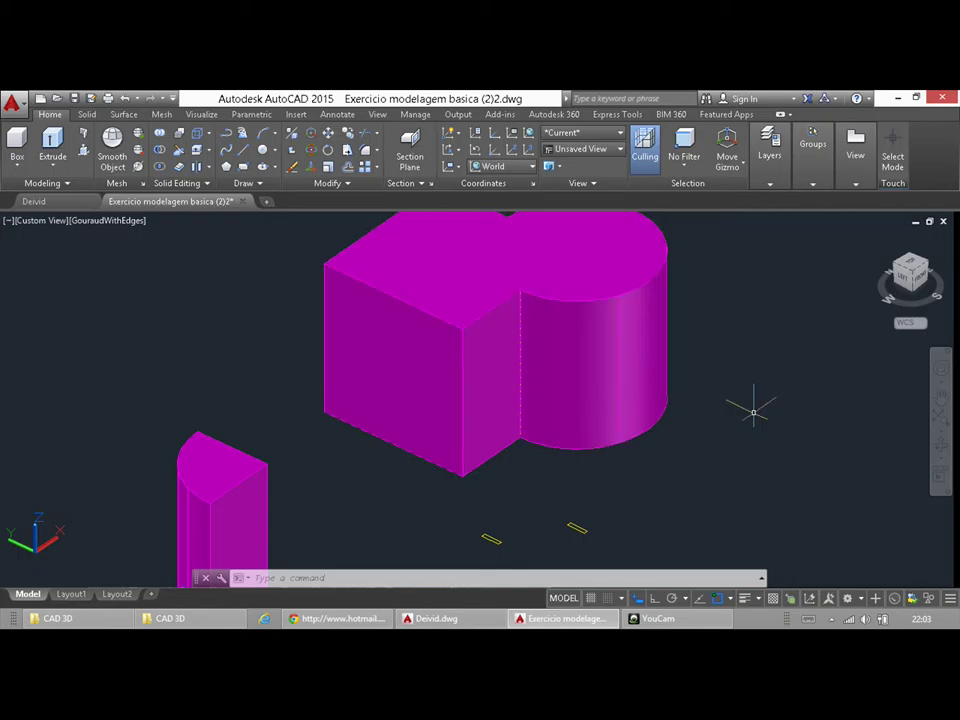
Set the viewport to the 2D Wireframe visual style through the Visual Styles Manager and close the manager
text(VISUALSTYLES)
key(Down)
key(Return)
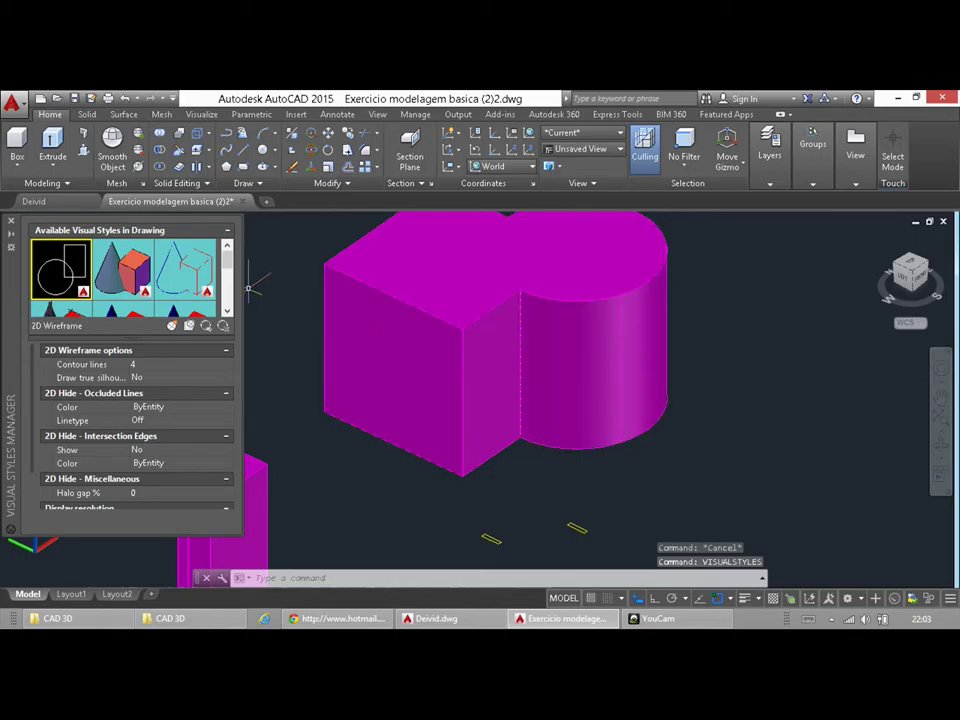
scroll(226, 283, down, 2)
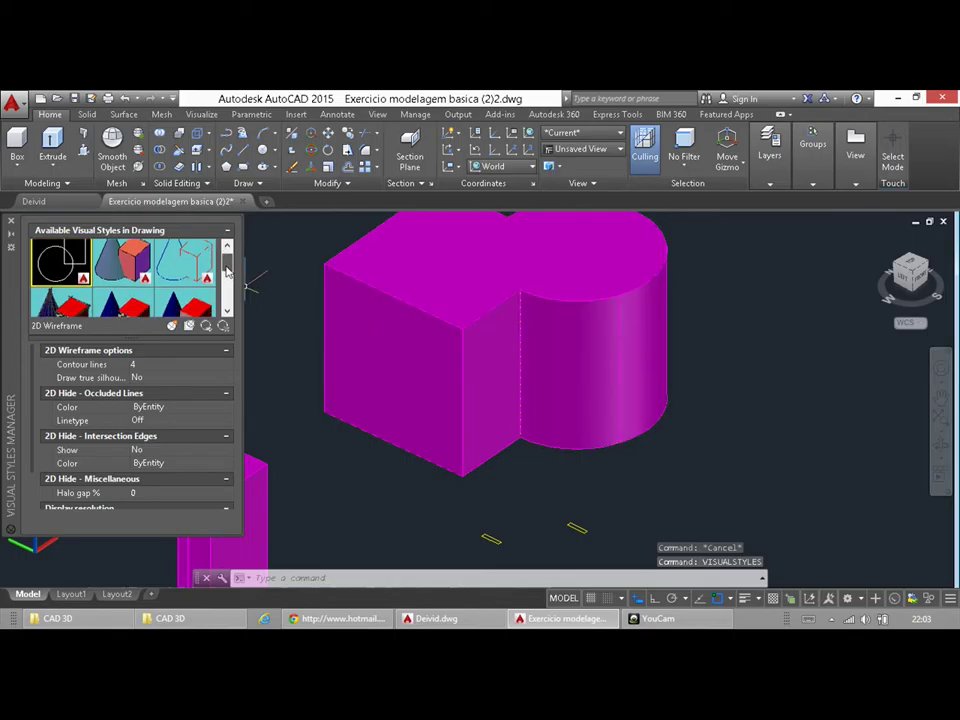
scroll(226, 283, up, 2)
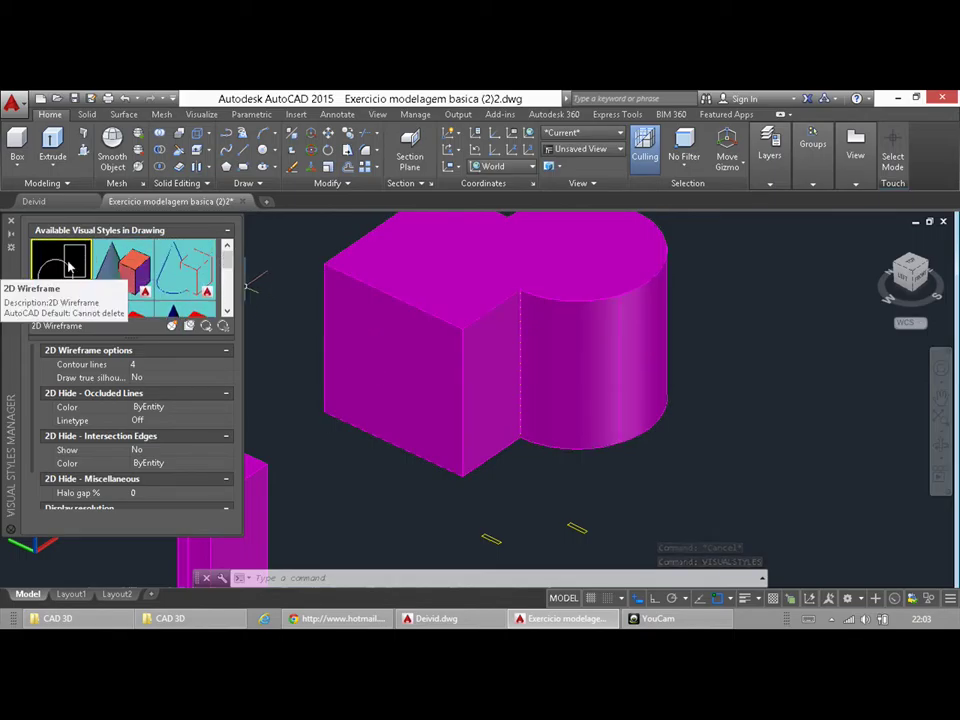
double_click(68, 266)
click(11, 222)
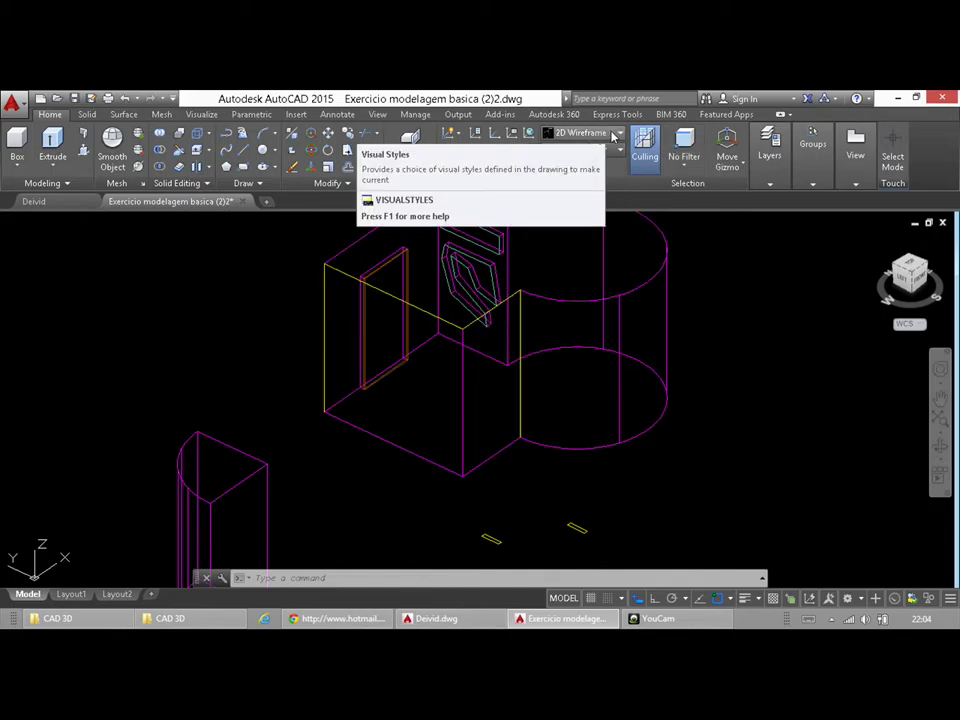
Switch the viewport to the drawing's custom shaded visual style and back to 2D Wireframe
click(618, 135)
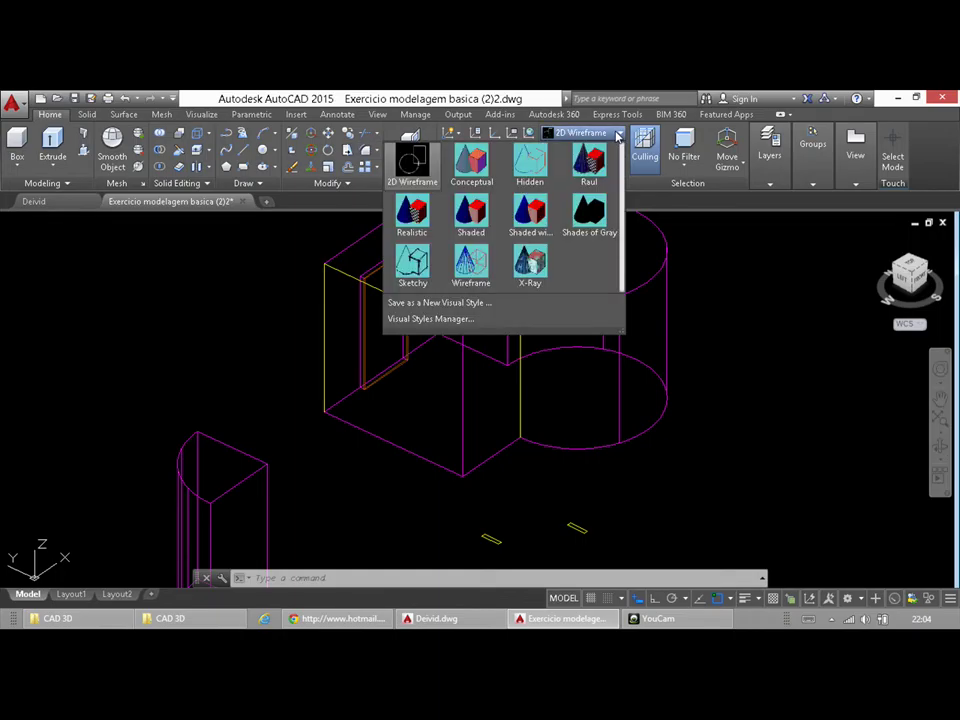
click(618, 135)
click(618, 135)
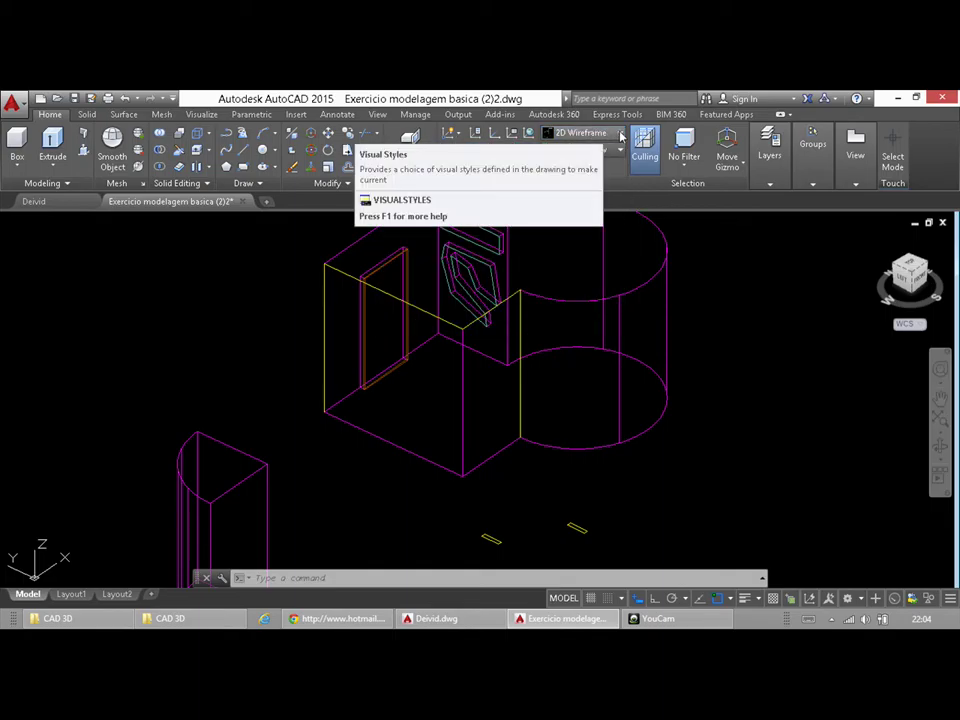
click(620, 135)
click(587, 170)
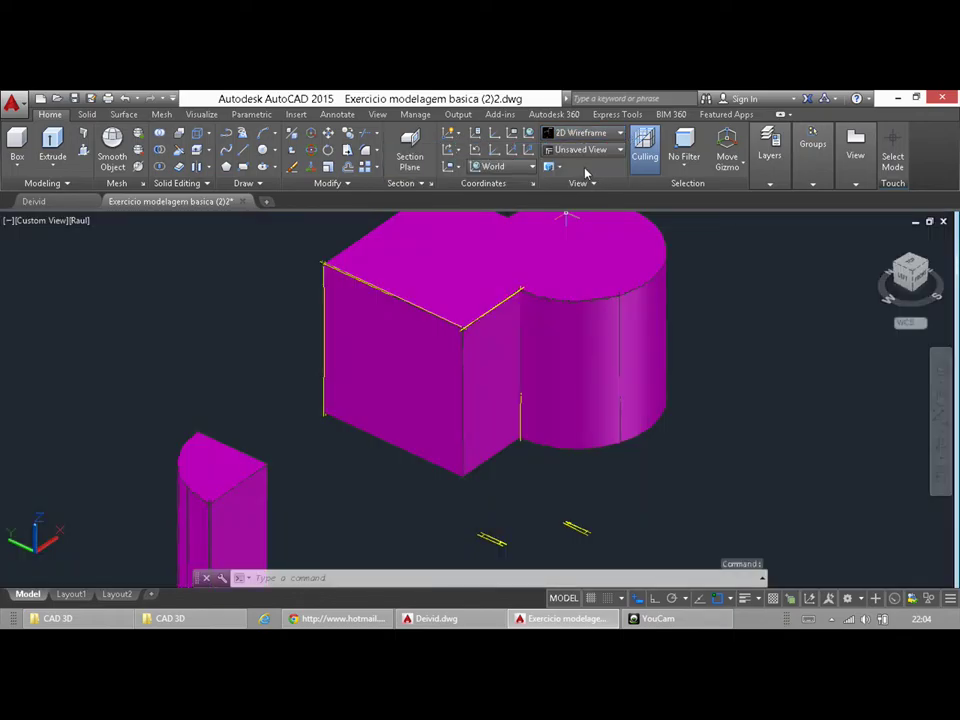
click(612, 133)
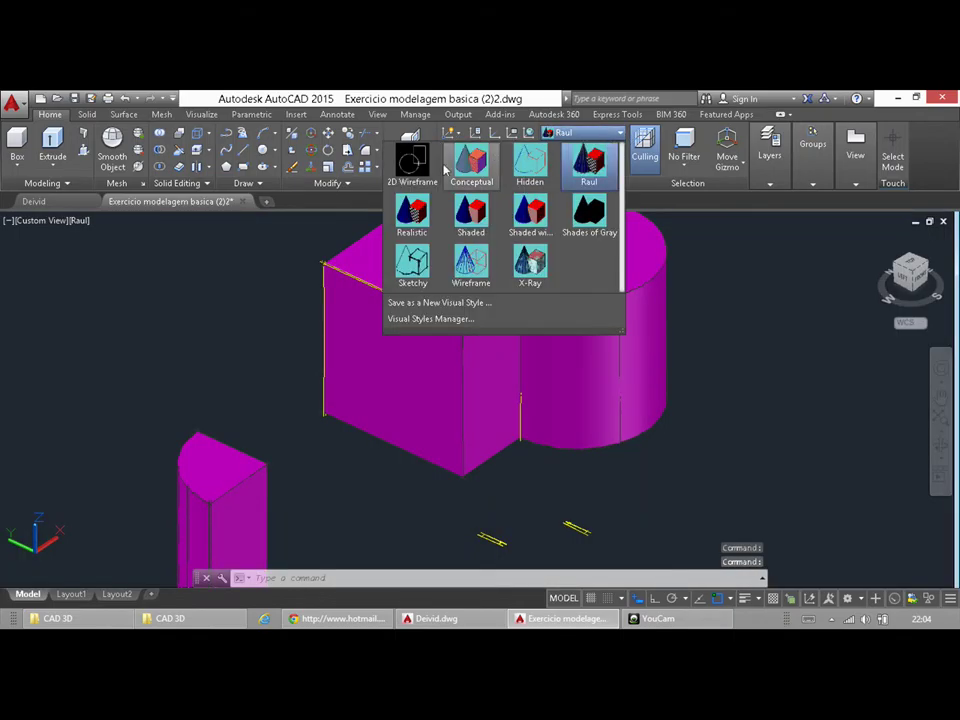
click(413, 165)
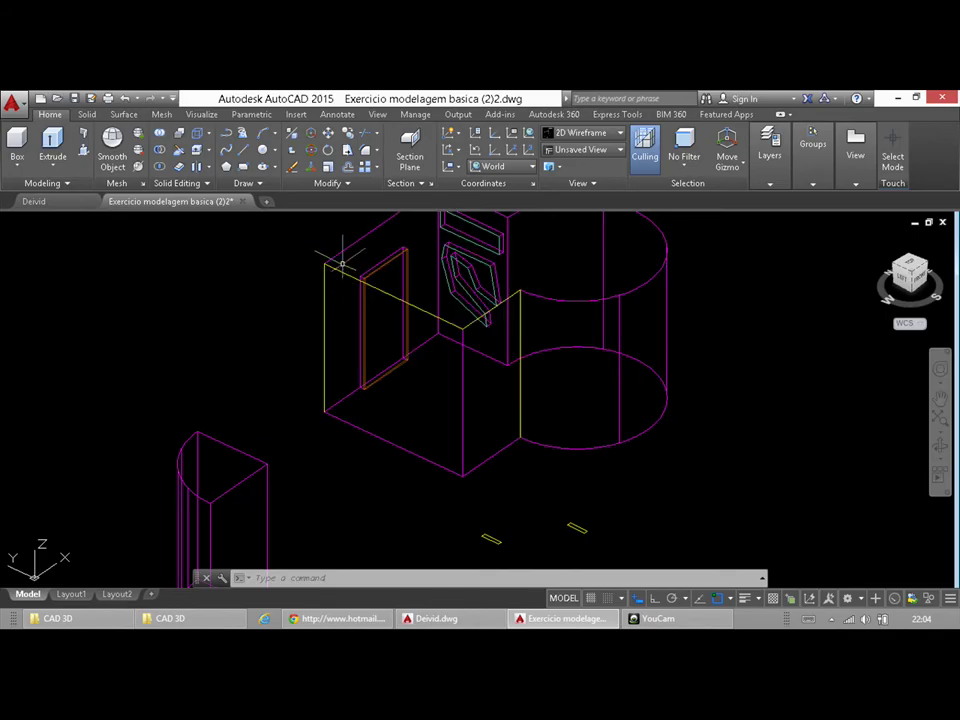
click(355, 333)
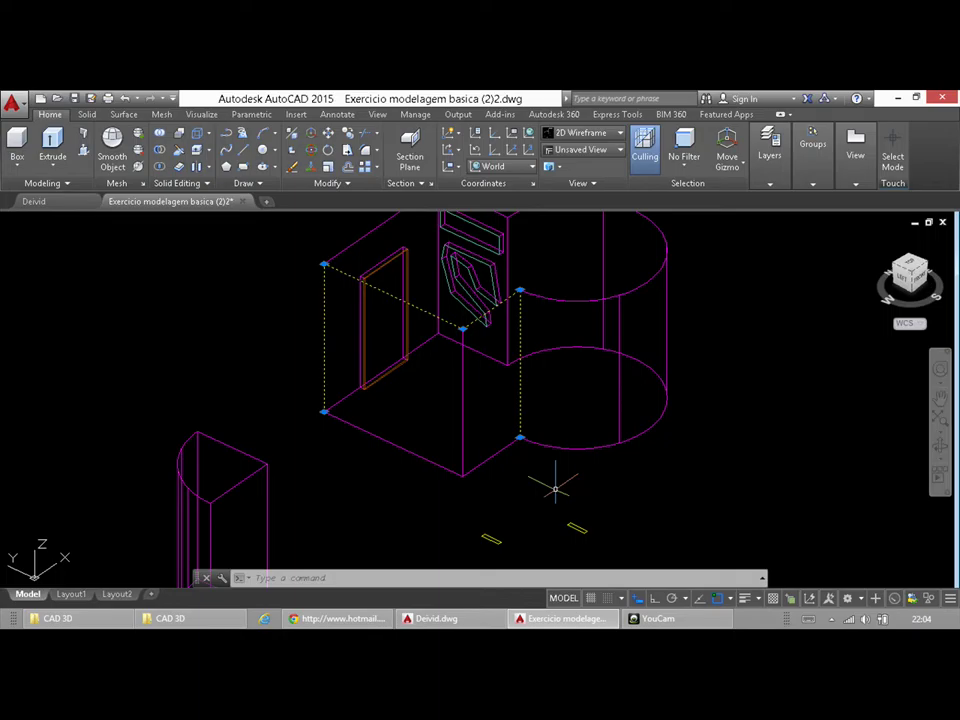
key(Escape)
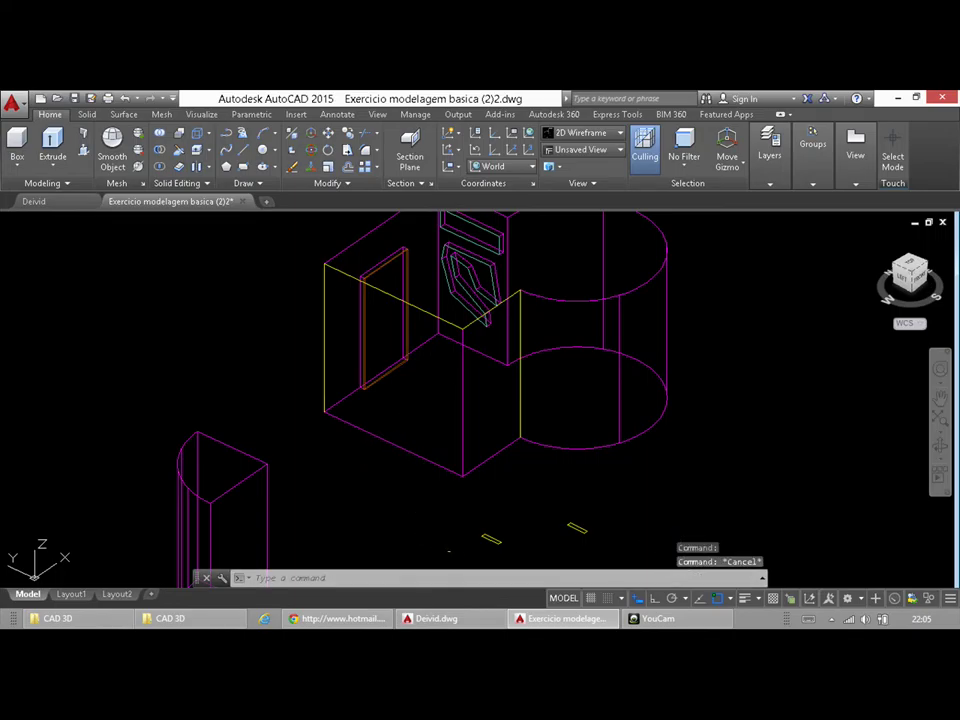
Move the small rectangle in front of the flat-walled block by its back corner to the base endpoint of the polyline's outer vertical segment
click(448, 553)
click(510, 516)
scroll(500, 514, up, 5)
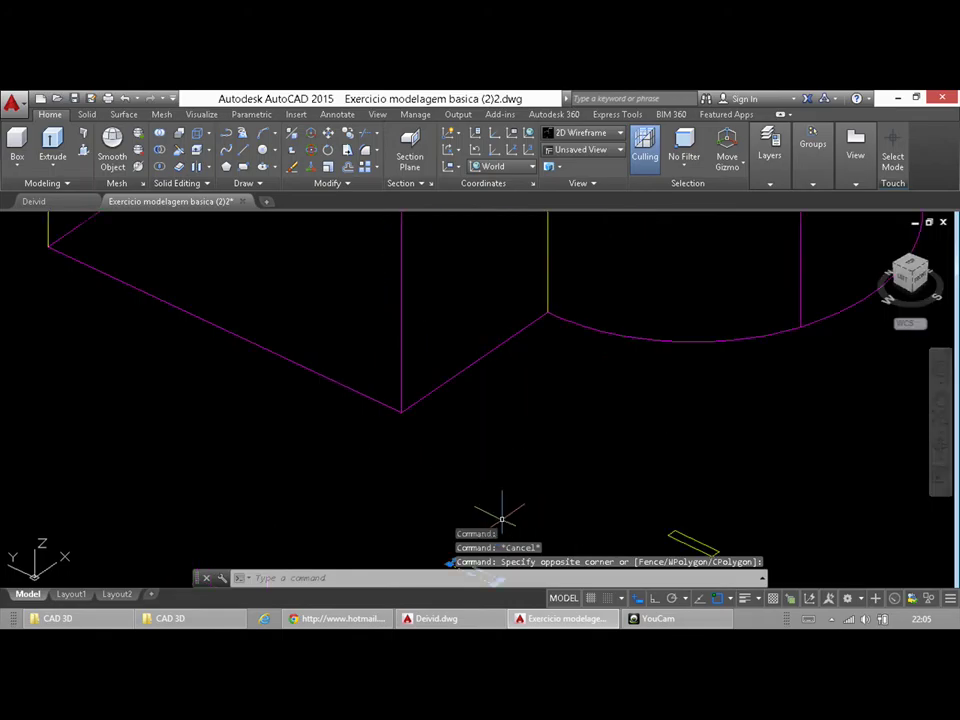
click(325, 133)
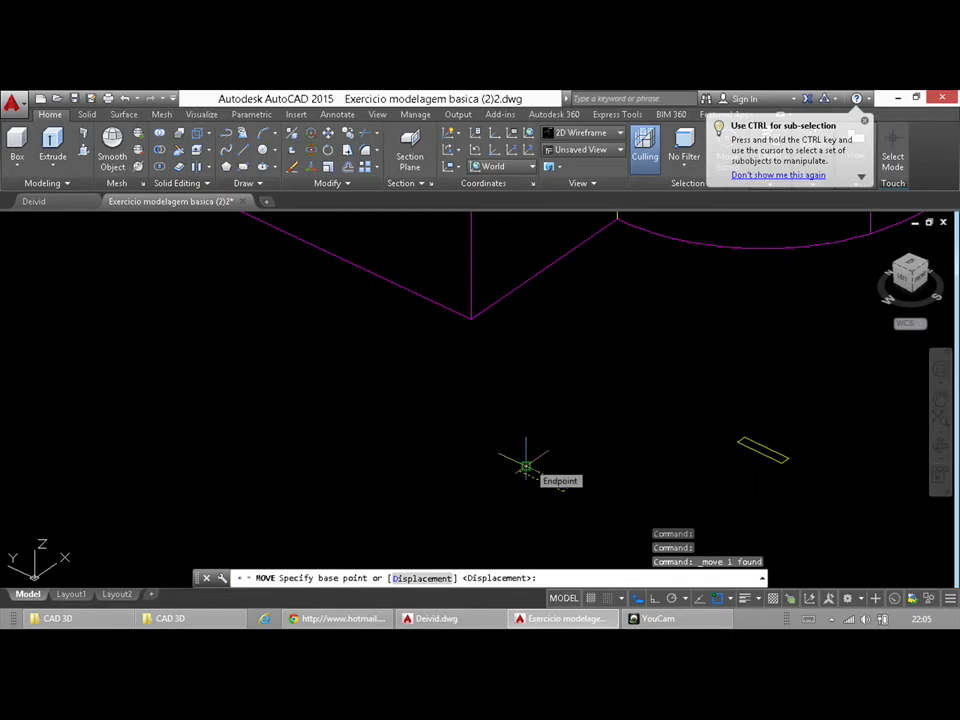
scroll(525, 465, up, 6)
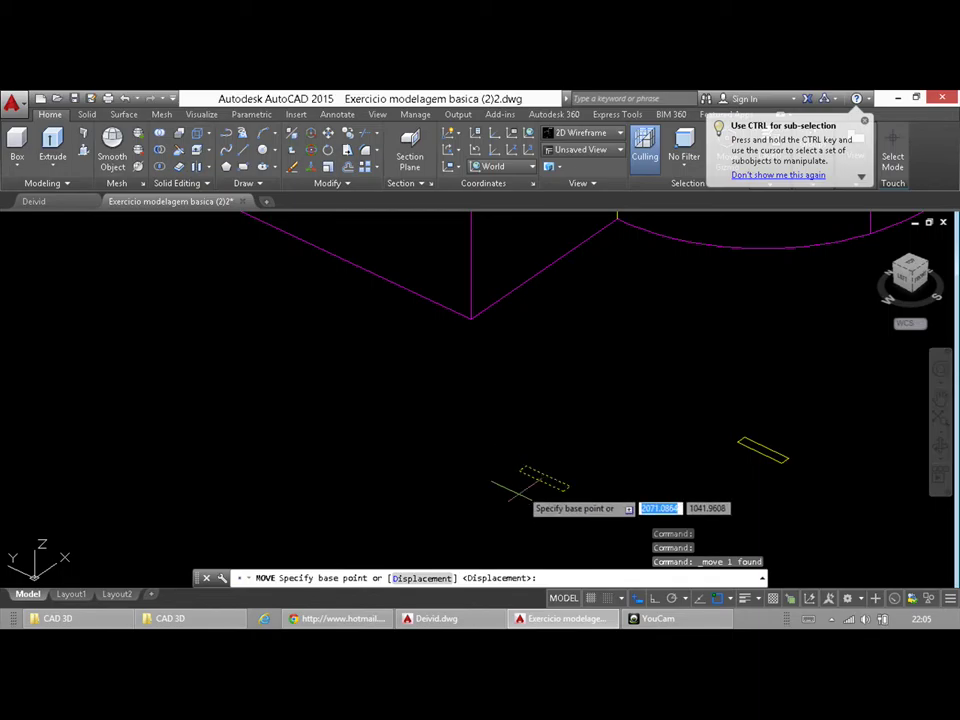
click(538, 380)
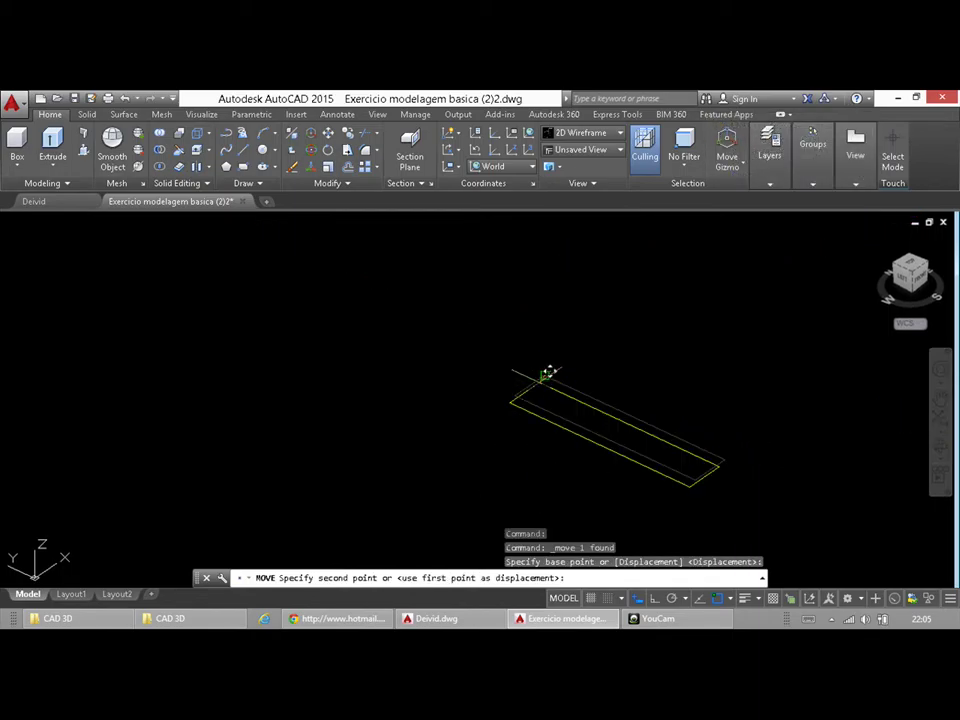
scroll(500, 430, down, 5)
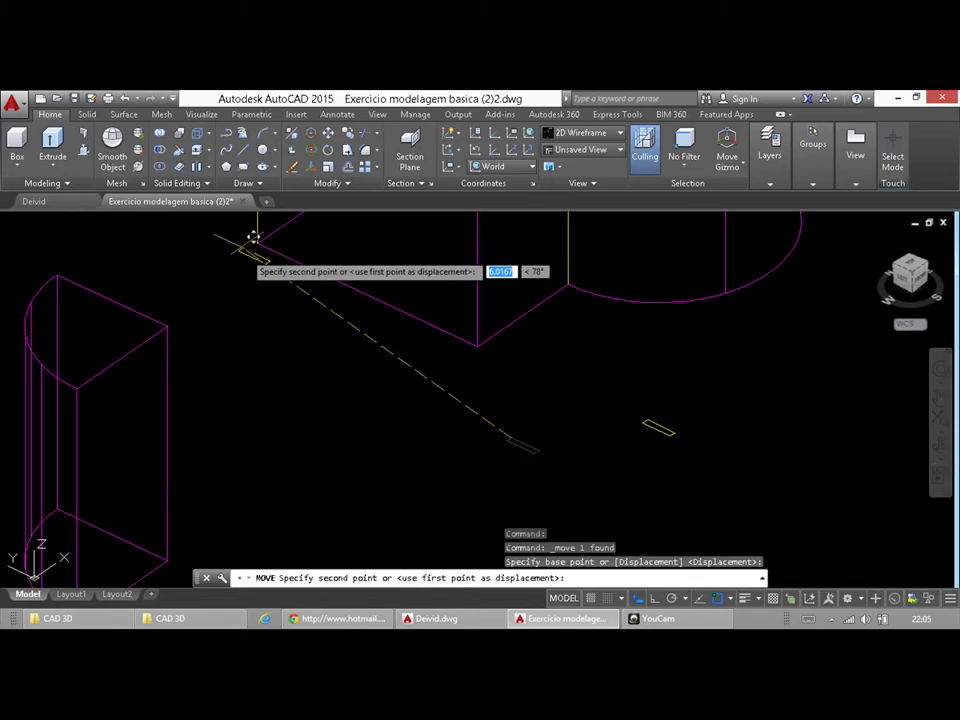
scroll(262, 236, up, 4)
scroll(295, 240, down, 2)
scroll(306, 315, up, 2)
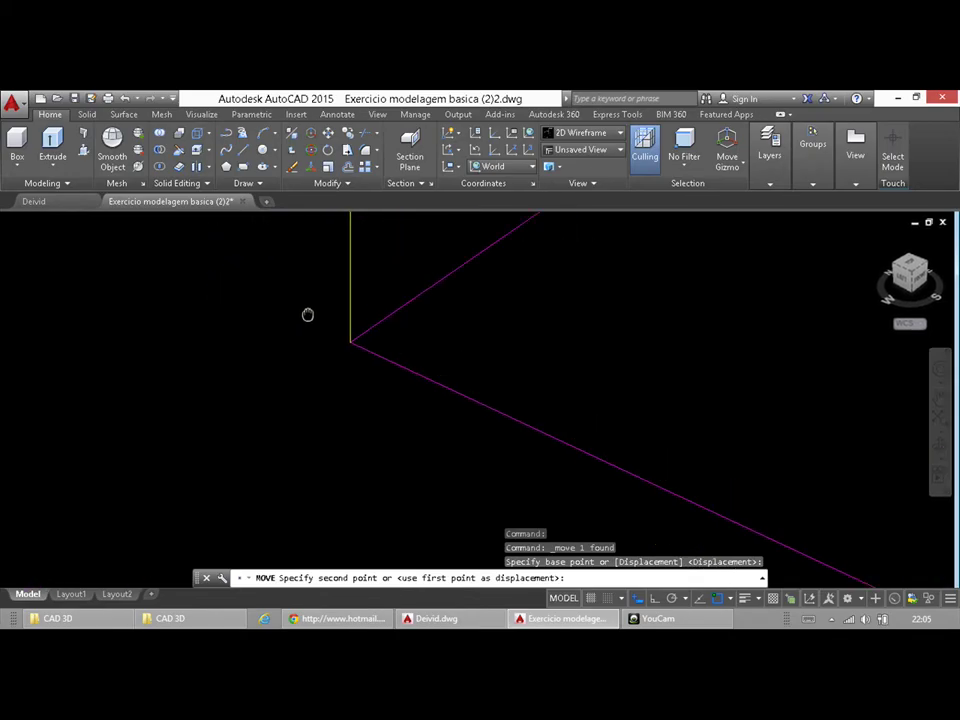
scroll(350, 340, down, 5)
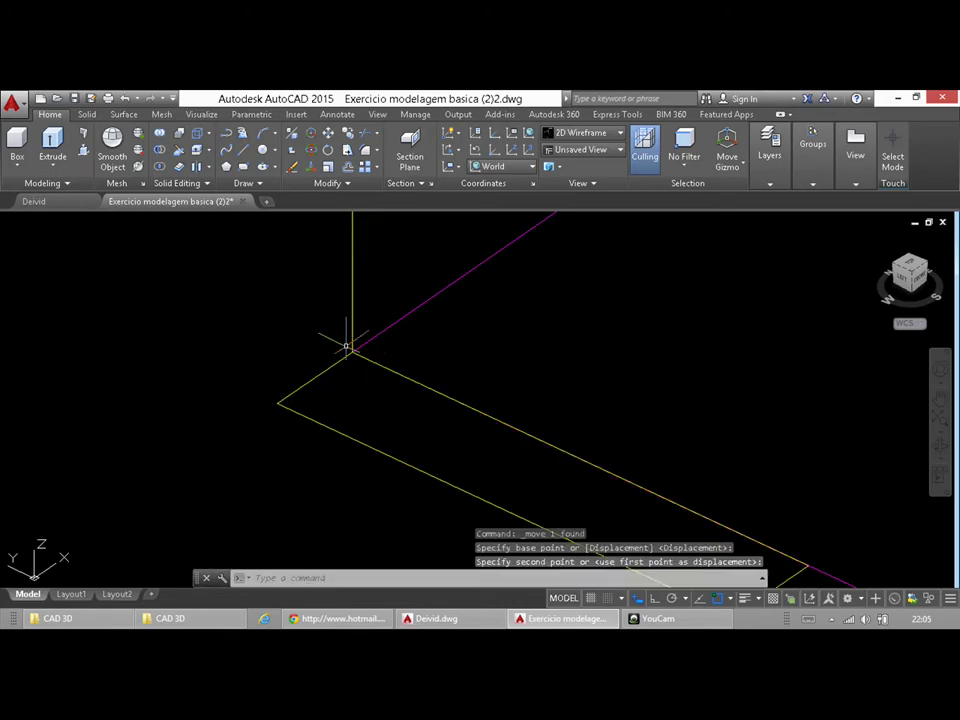
mouse_move(310, 383)
middle_down()
mouse_move(349, 426)
mouse_move(326, 456)
middle_up()
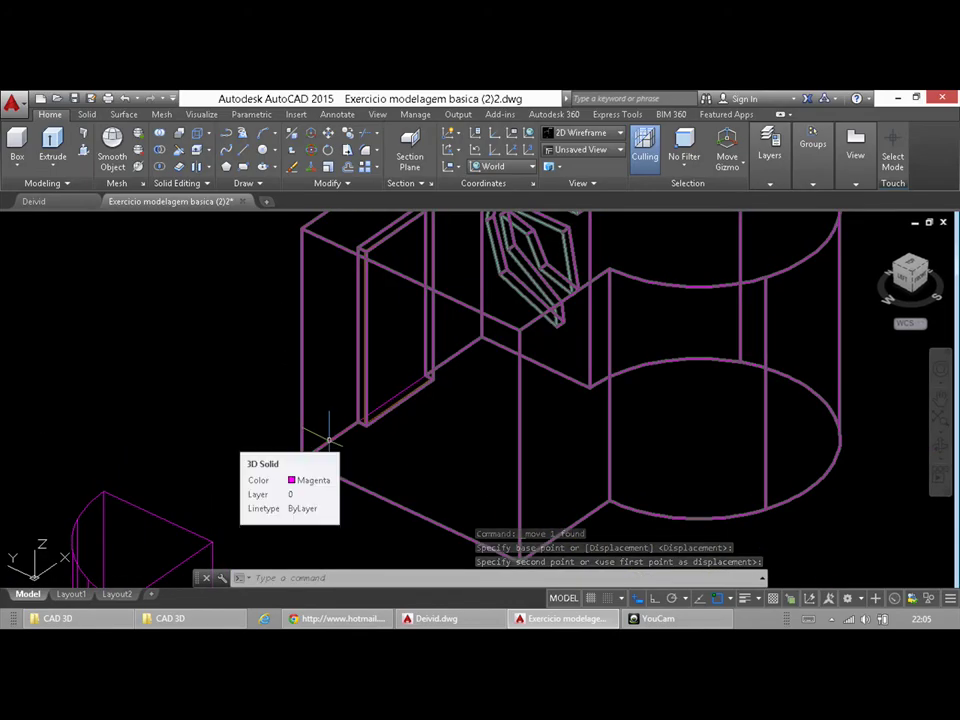
middle_drag(381, 444, 362, 446)
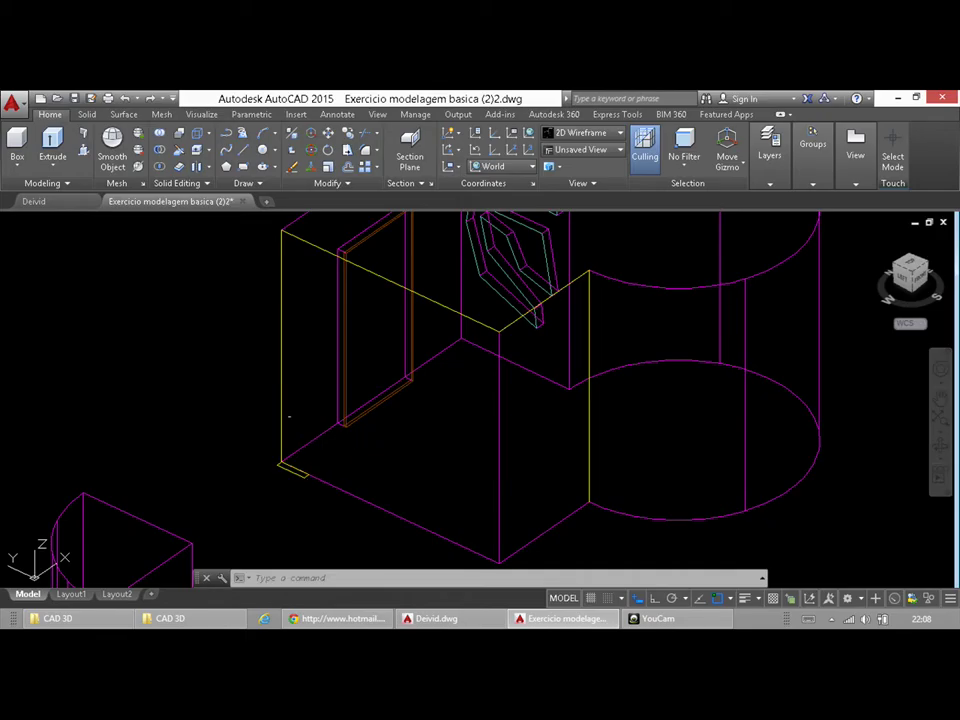
Sweep the small rectangle at the block's base corner along the yellow 3D polyline to form a solid frame
click(228, 403)
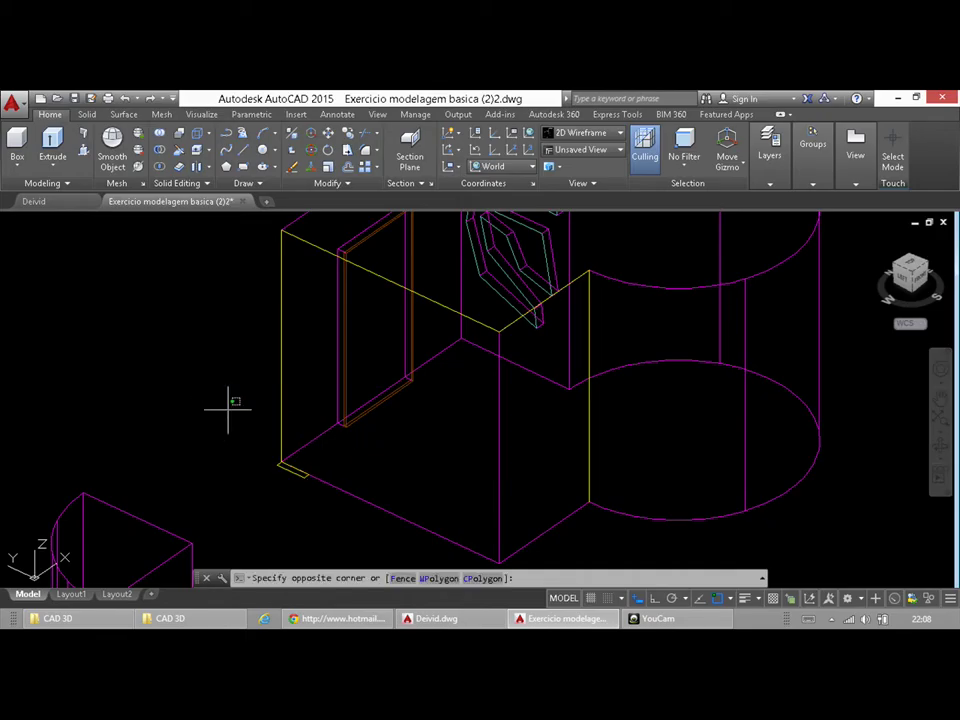
click(378, 515)
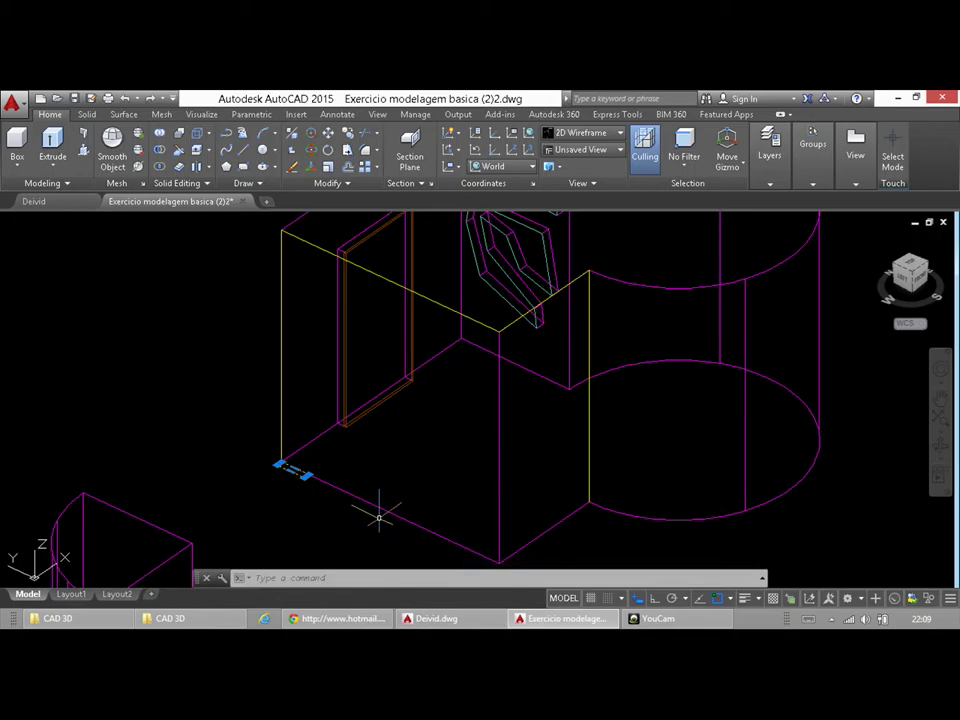
click(58, 170)
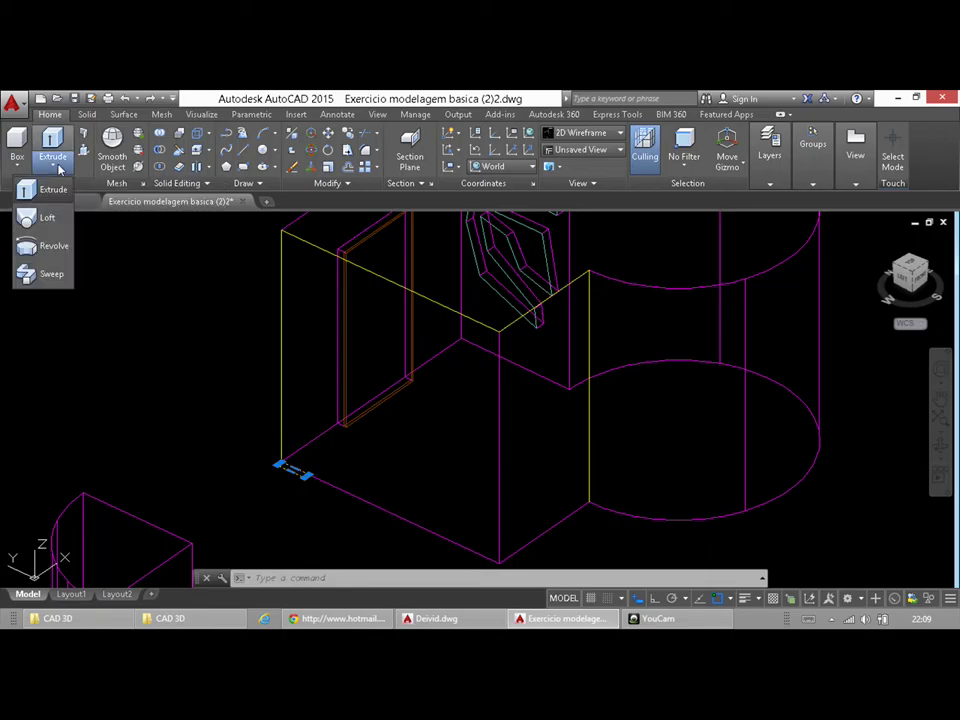
click(40, 275)
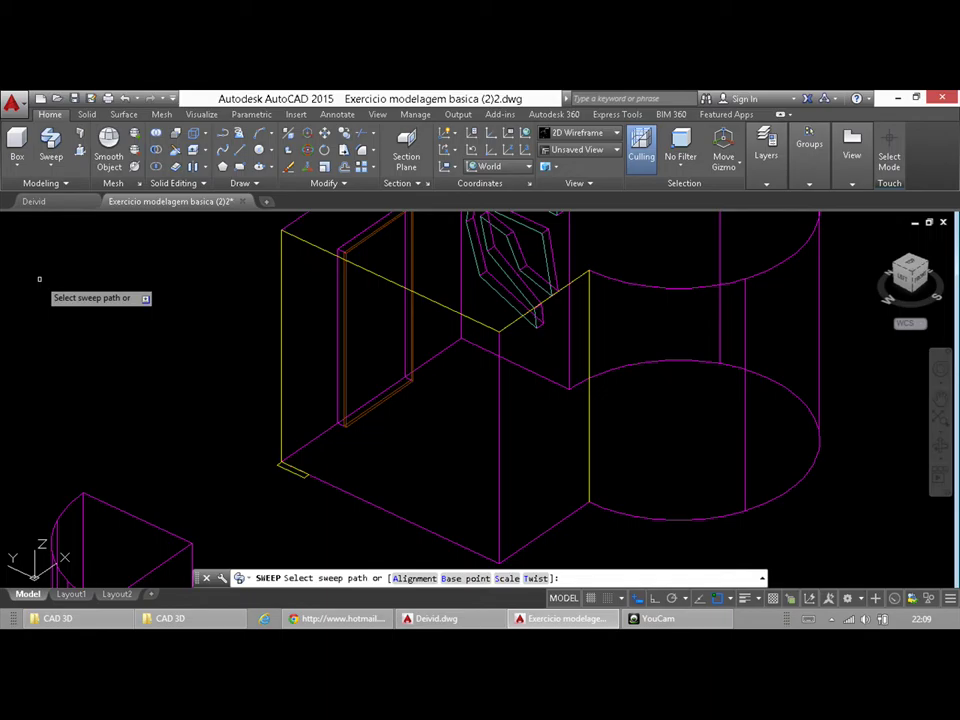
click(301, 240)
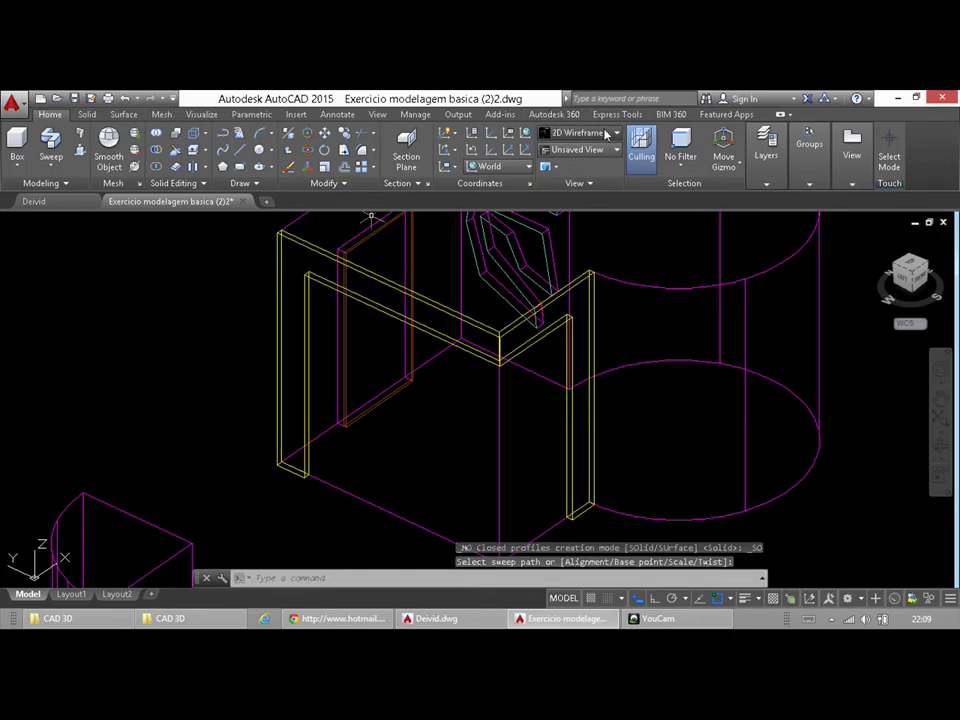
Set the viewport to the drawing's custom shaded visual style to display the swept frame
click(588, 132)
click(588, 160)
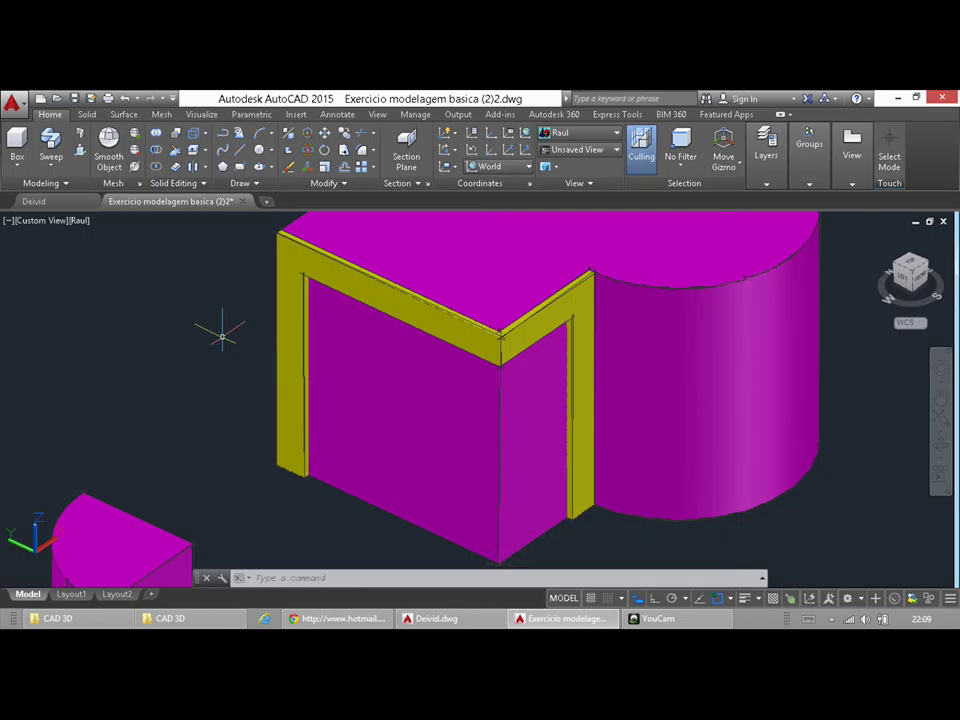
click(645, 619)
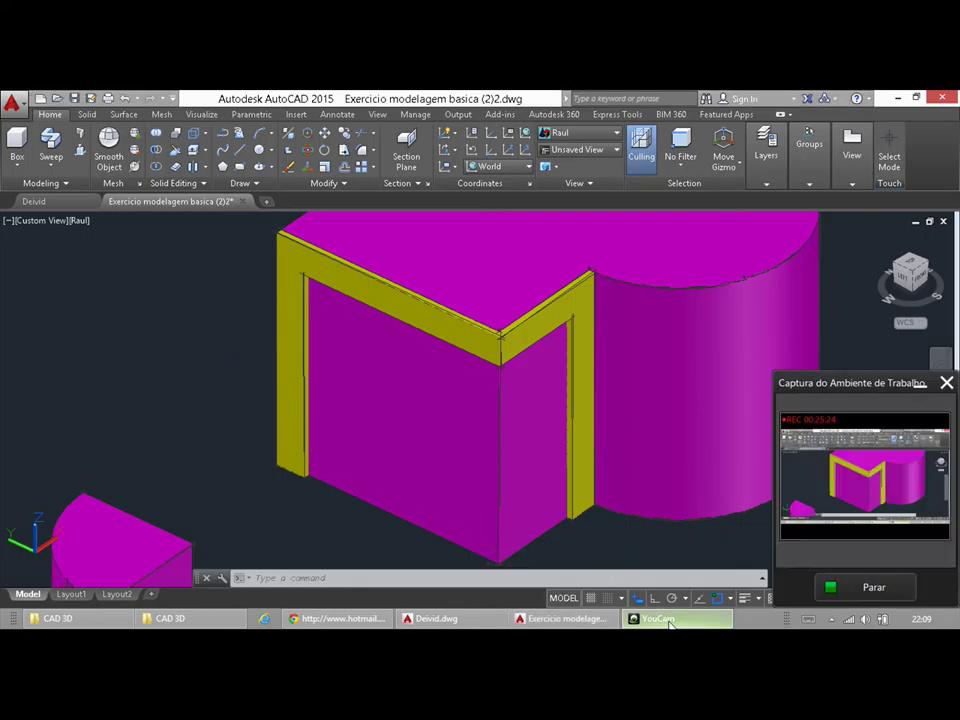